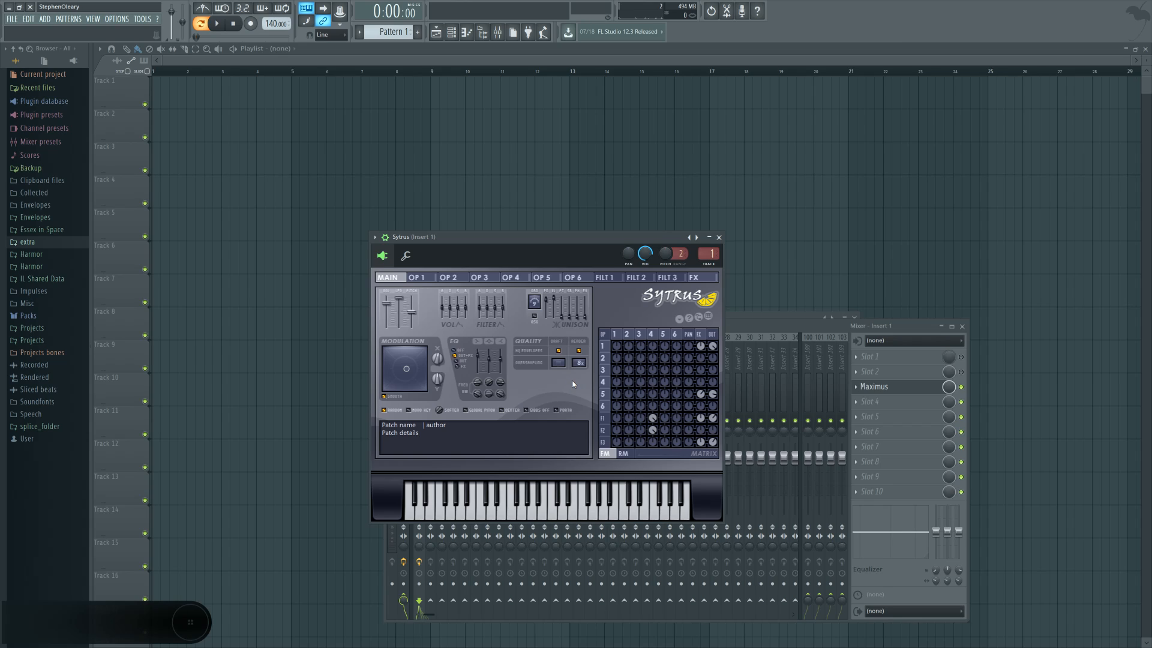
Move Maximus up to the first effect slot of Insert 1 in the mixer and re-enable slot 3.
click(563, 507)
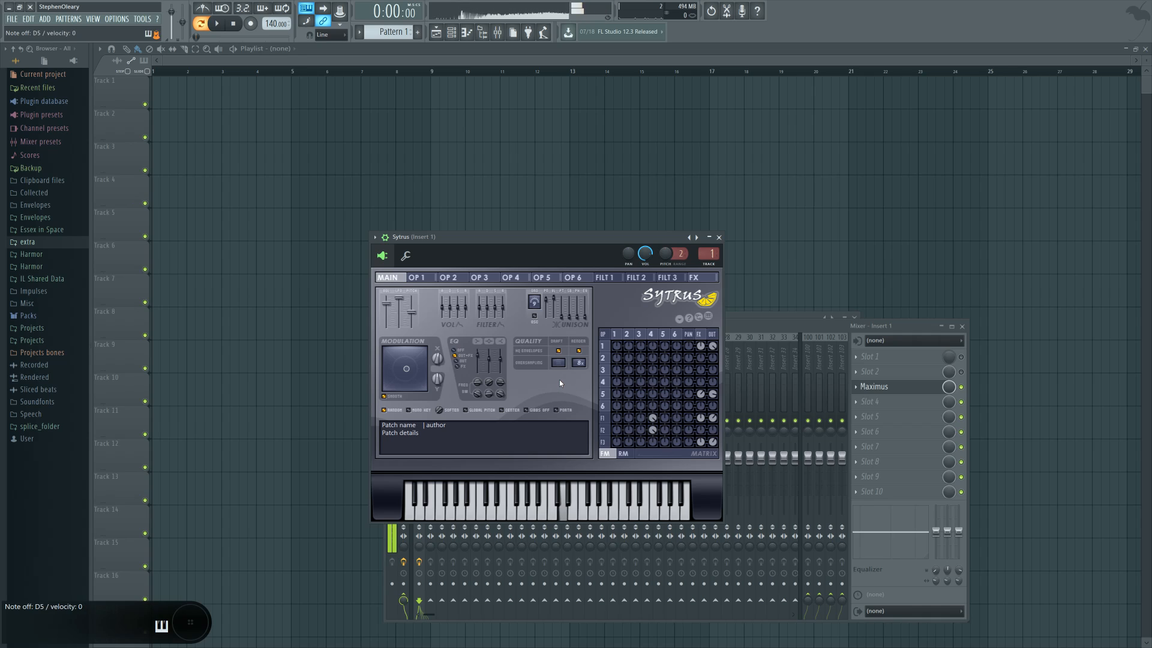
scroll(890, 386, up, 2)
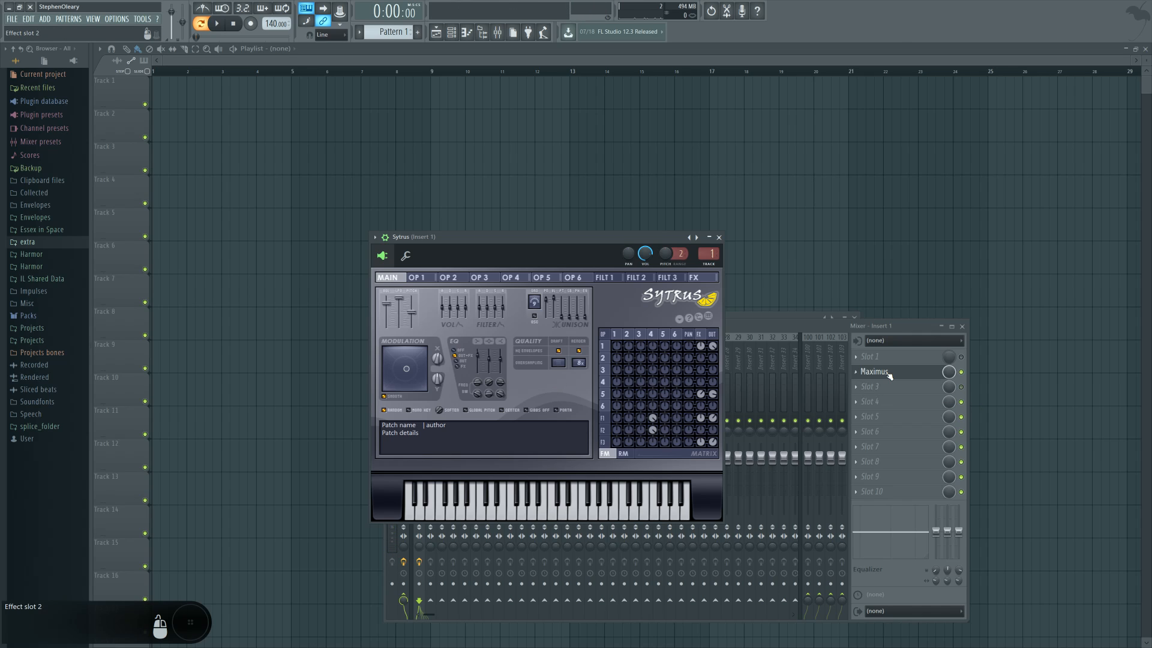
click(962, 387)
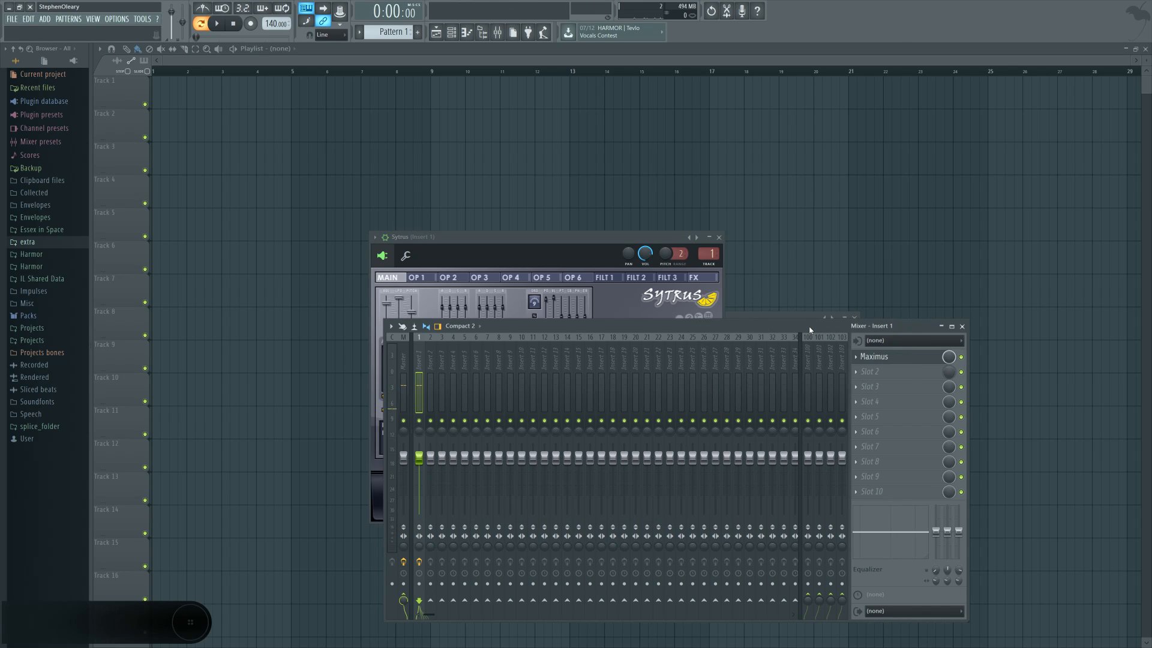
Close the mixer and place the Maximus window beside the Sytrus window.
drag(810, 330, 780, 373)
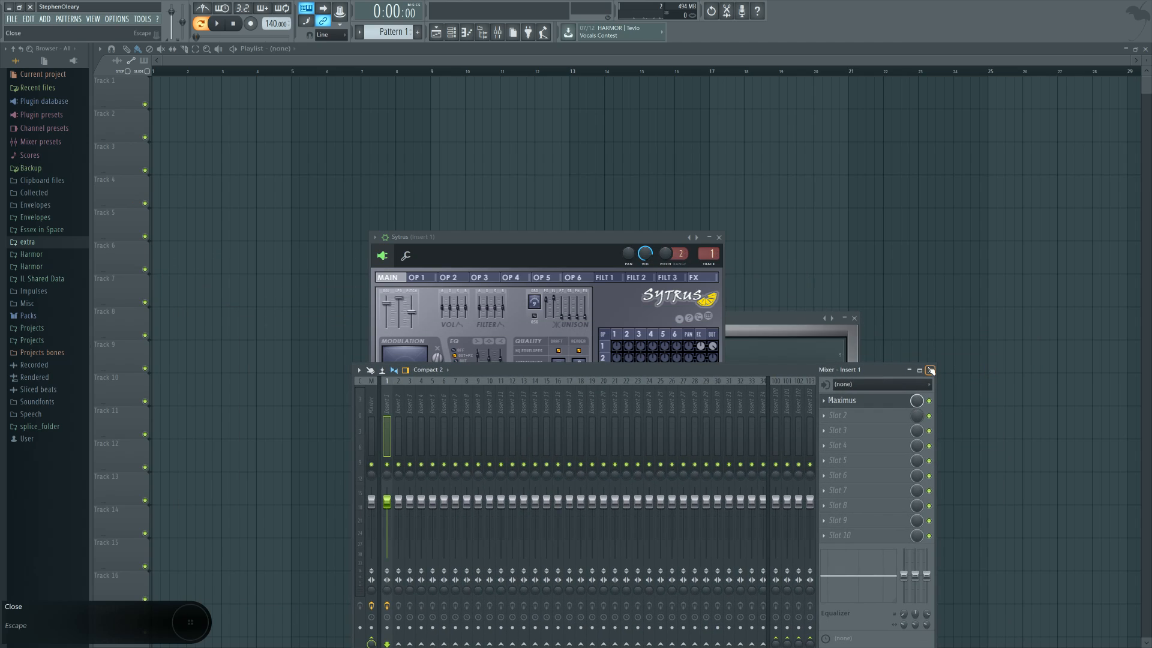
click(930, 370)
drag(1023, 243, 1006, 240)
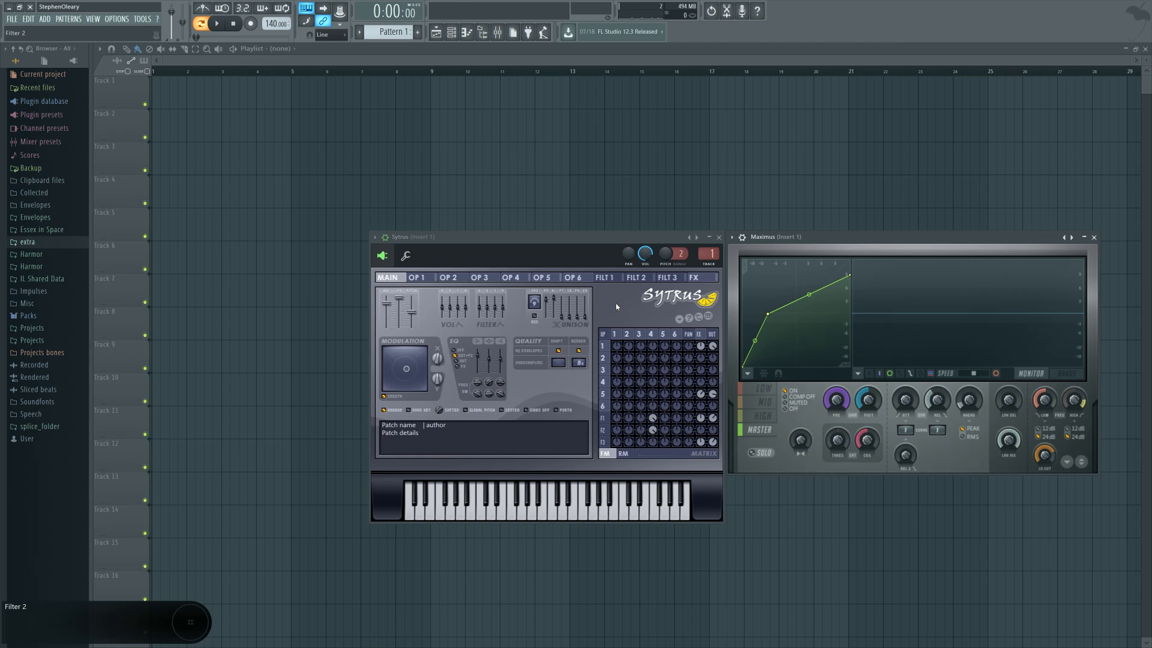
Hide the wrapper settings strip of Sytrus and shift the Maximus window slightly away from it.
click(385, 237)
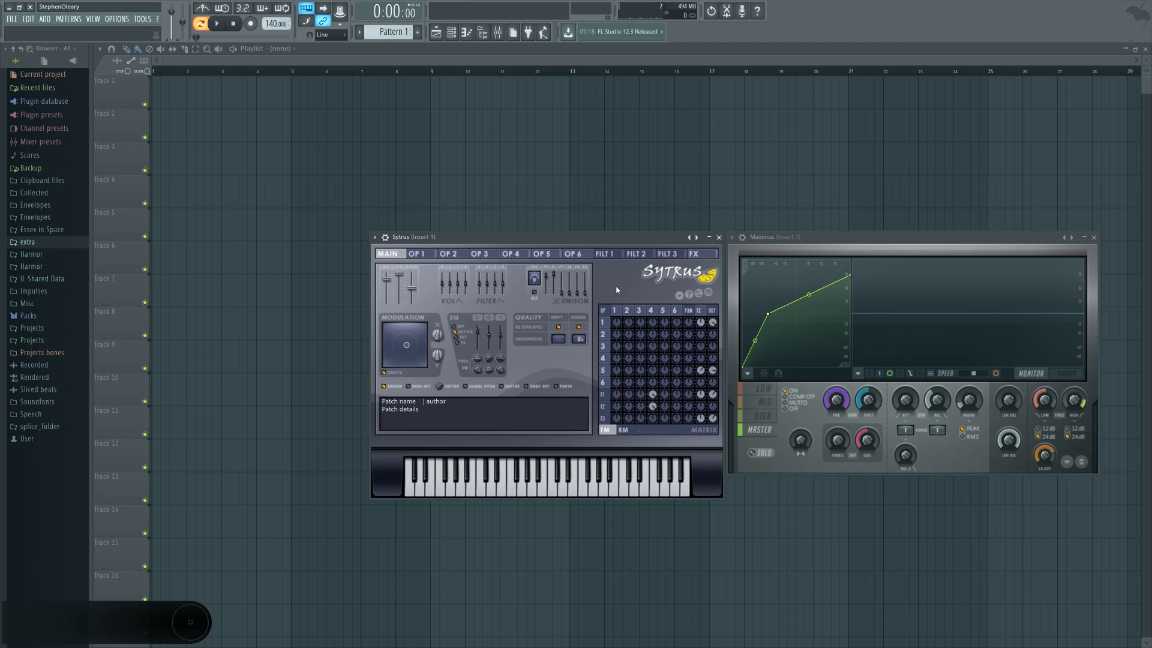
drag(602, 237, 598, 238)
drag(598, 238, 598, 239)
click(498, 33)
click(498, 34)
drag(862, 237, 864, 238)
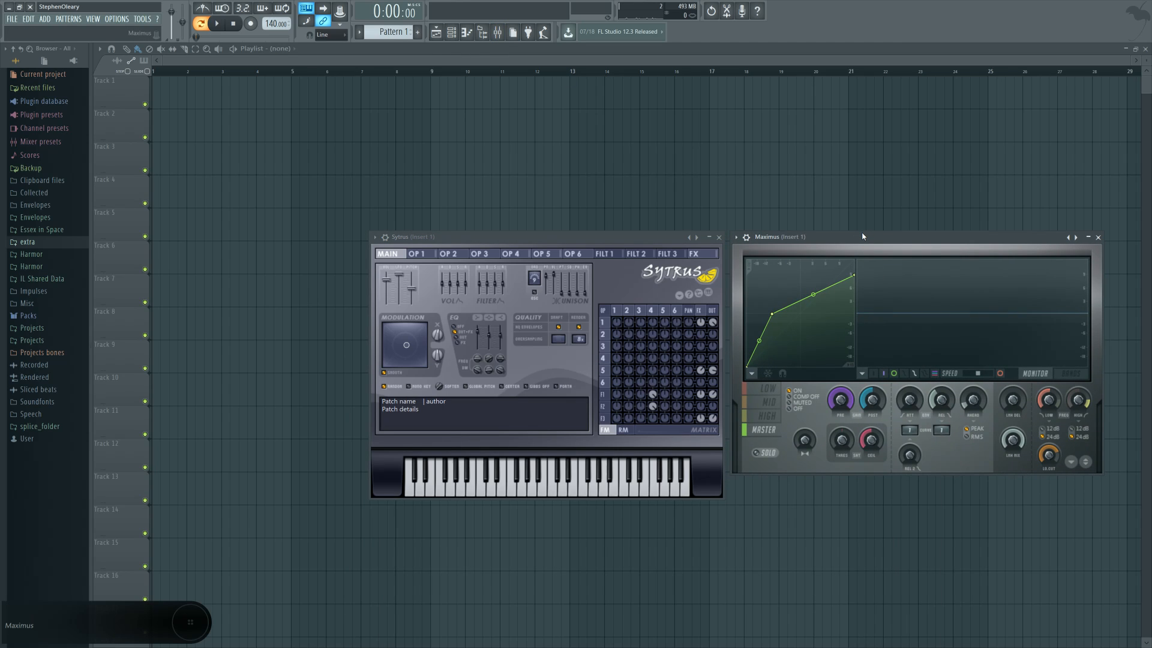
Compare the high, mid and low band compression curves in Maximus, finishing on the low band.
click(768, 389)
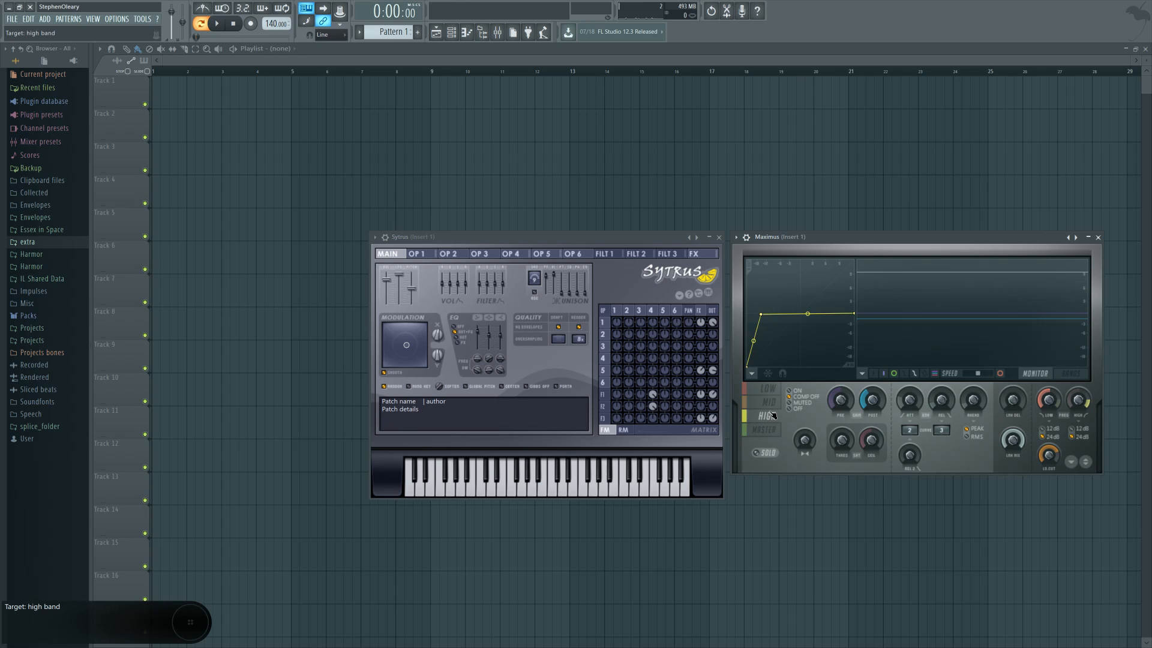
click(770, 403)
click(768, 389)
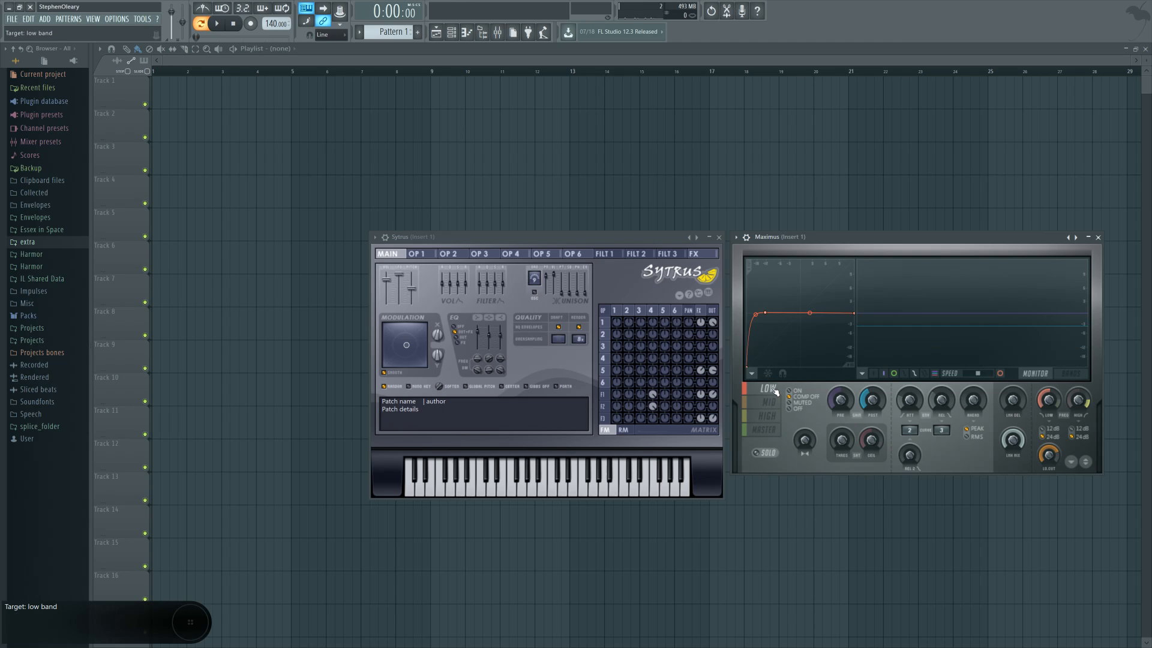
Toggle the Linear-phase filters option in Maximus while viewing its bands display, and return to the monitor display.
click(1054, 374)
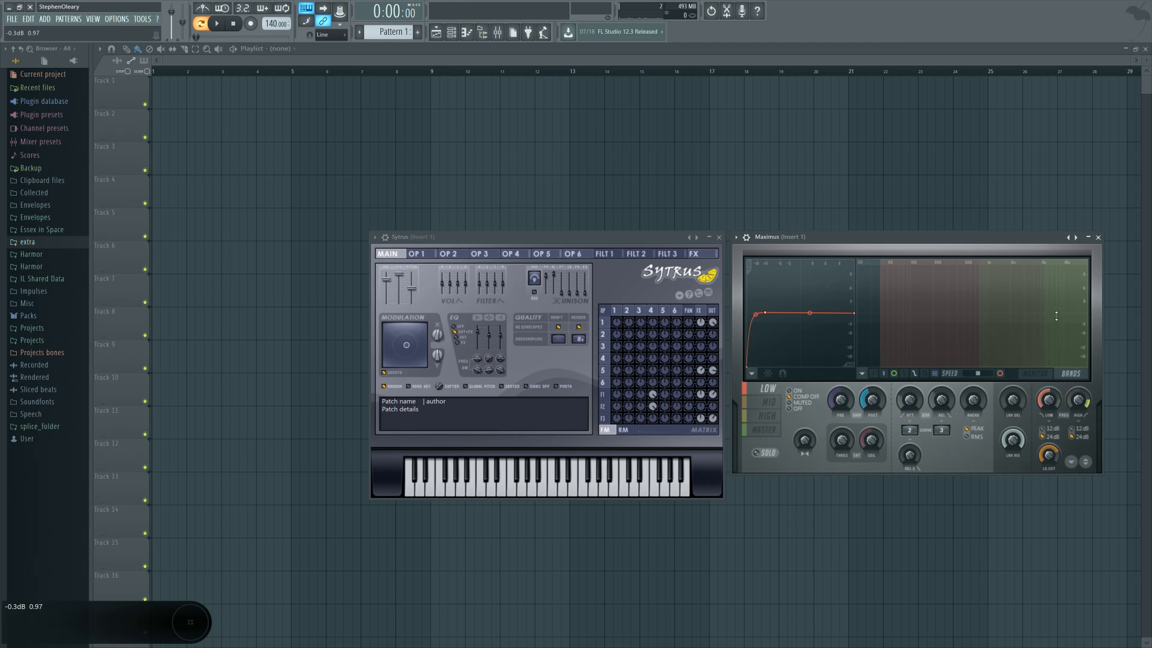
click(863, 373)
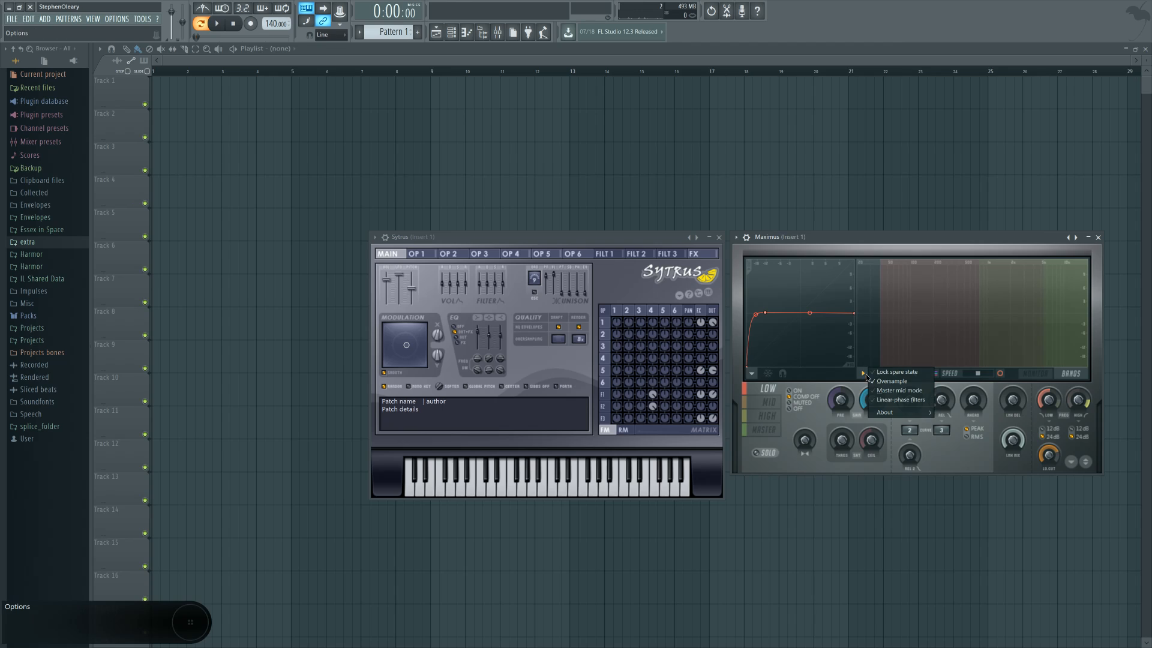
click(902, 400)
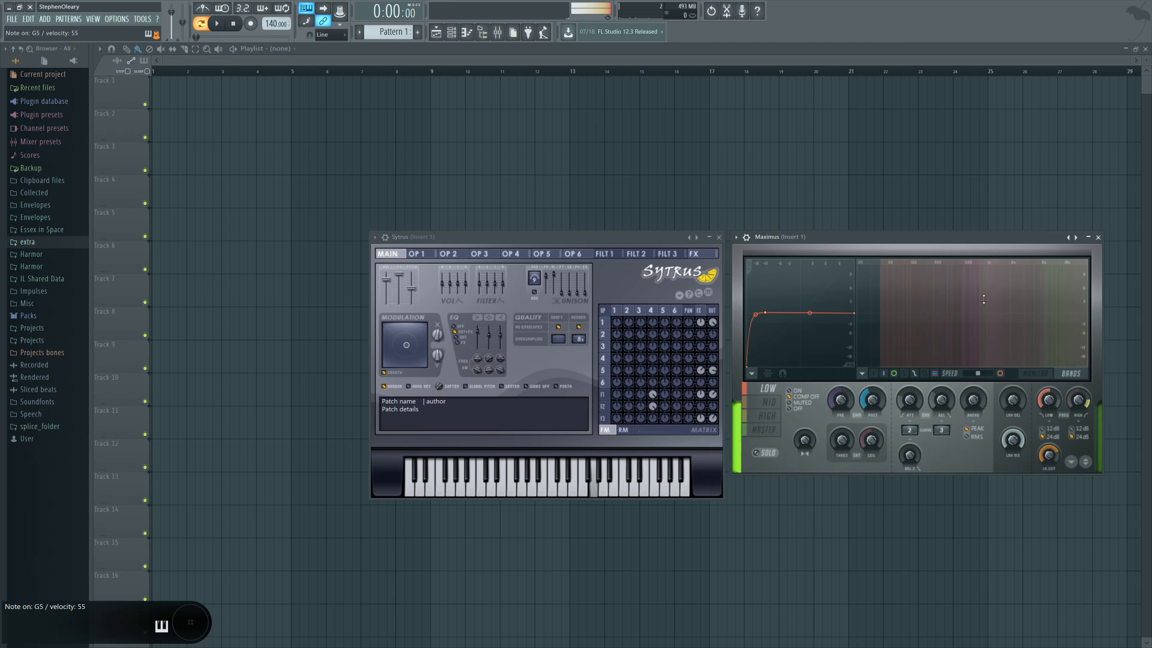
click(1036, 373)
Expand the extra folder and its Black Octopus Sound - Wicked Drum Hits pack to show the Snare Drums samples.
click(52, 241)
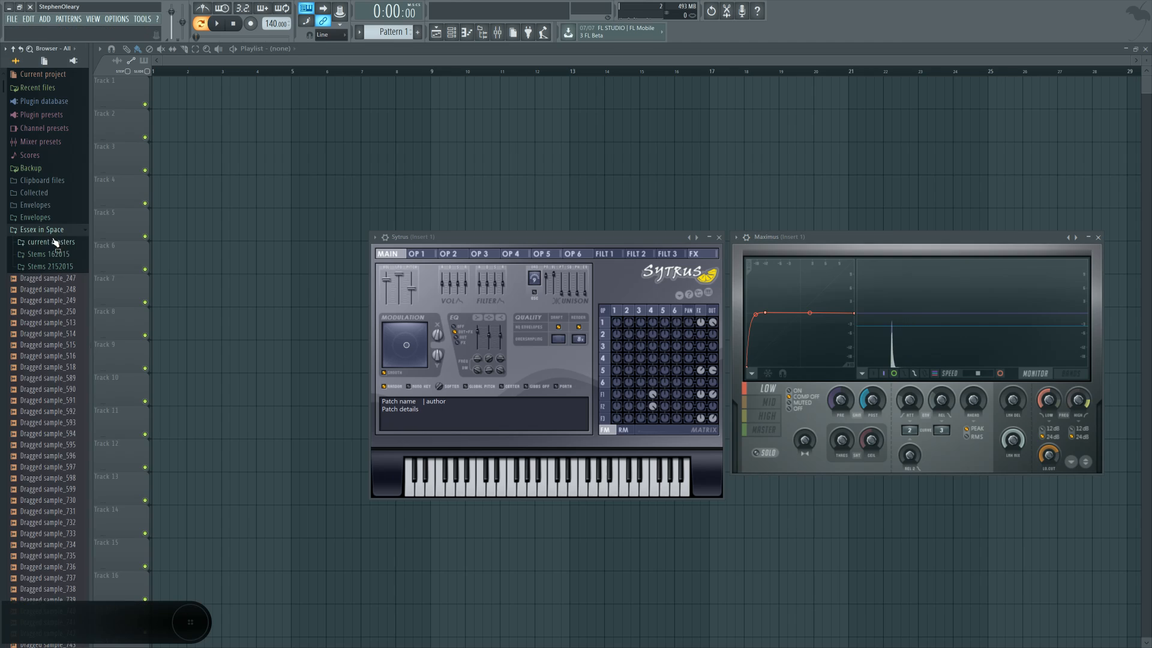
click(55, 243)
click(54, 244)
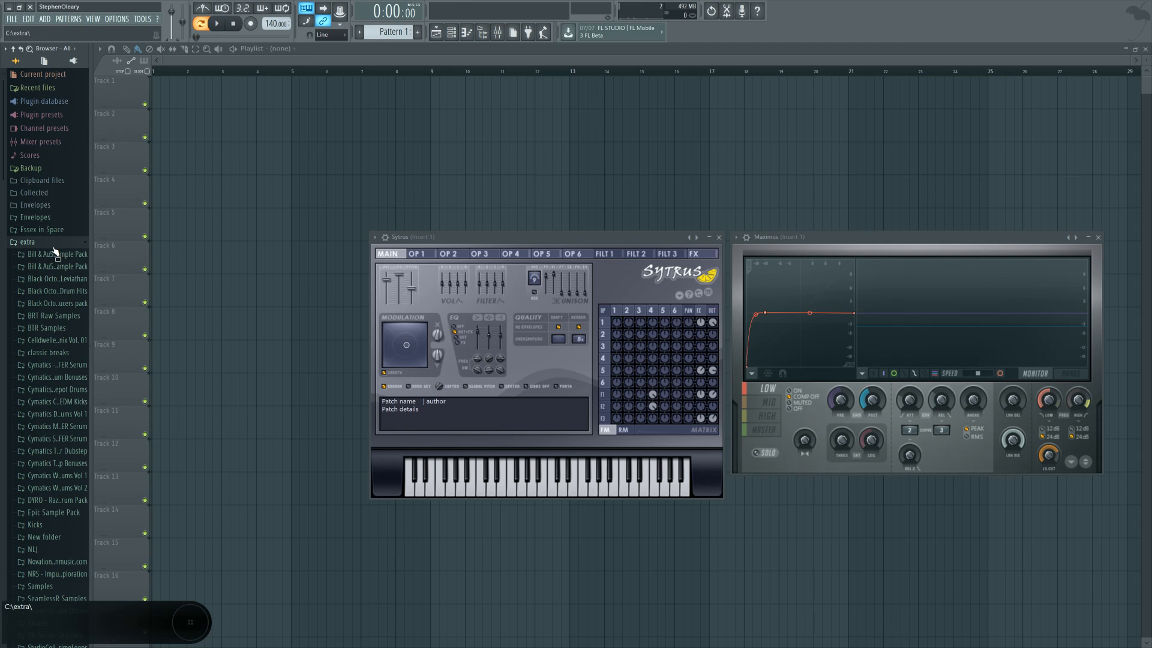
click(73, 292)
scroll(63, 331, up, 4)
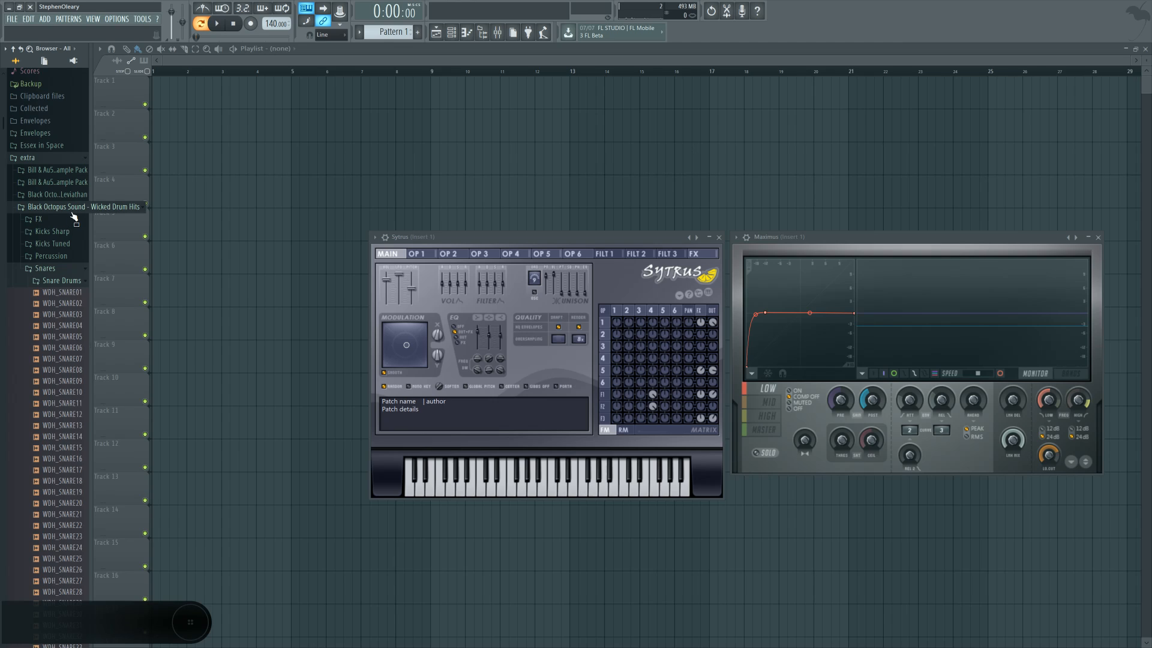
Audition several WDH_SNARE samples between WDH_SNARE03 and WDH_SNARE24.
click(69, 318)
click(69, 405)
click(69, 460)
click(70, 493)
click(68, 515)
scroll(59, 490, down, 3)
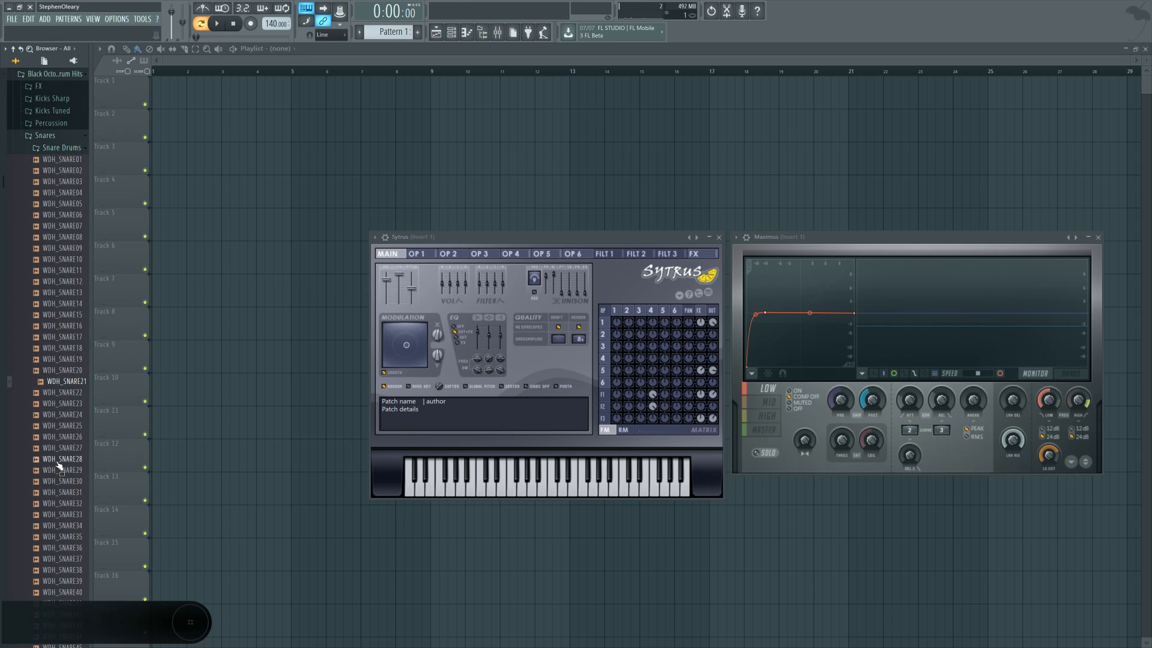
click(73, 338)
click(74, 415)
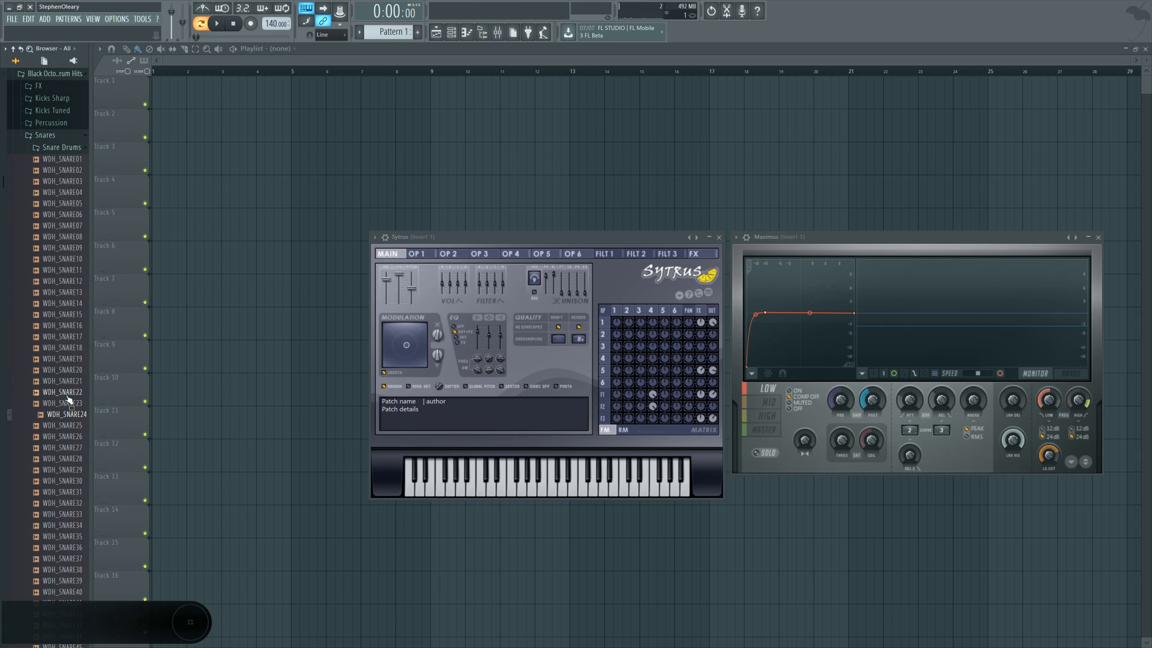
Collapse the Snares, Wicked Drum Hits and extra folders in the browser.
scroll(69, 426, up, 4)
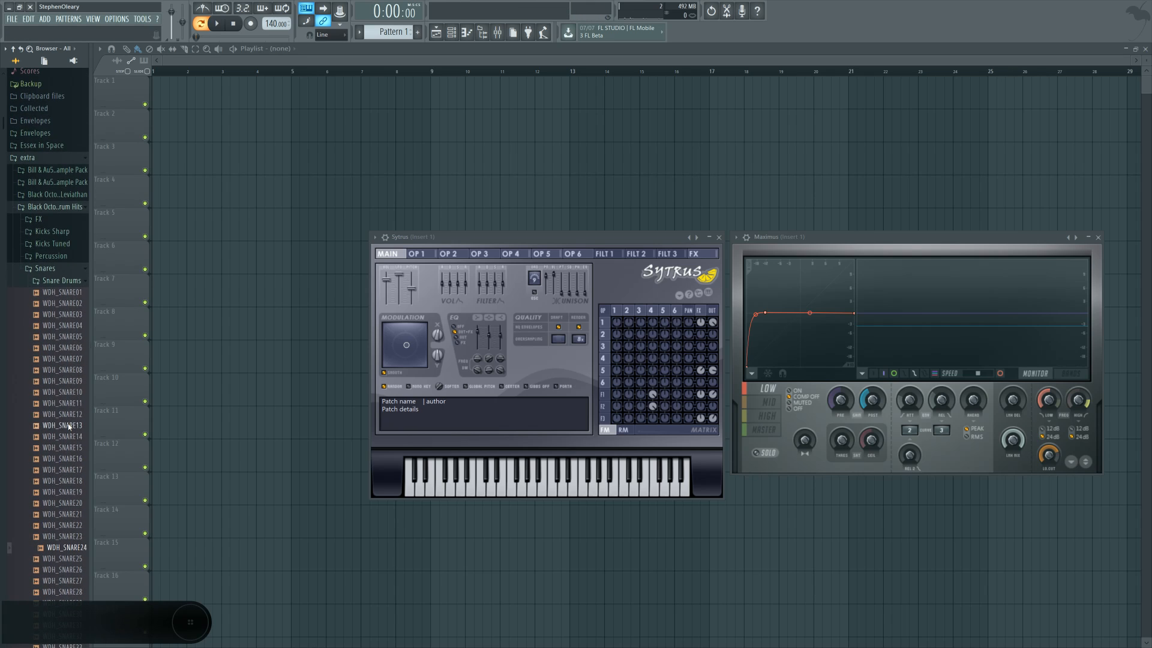
click(61, 269)
click(60, 208)
click(48, 160)
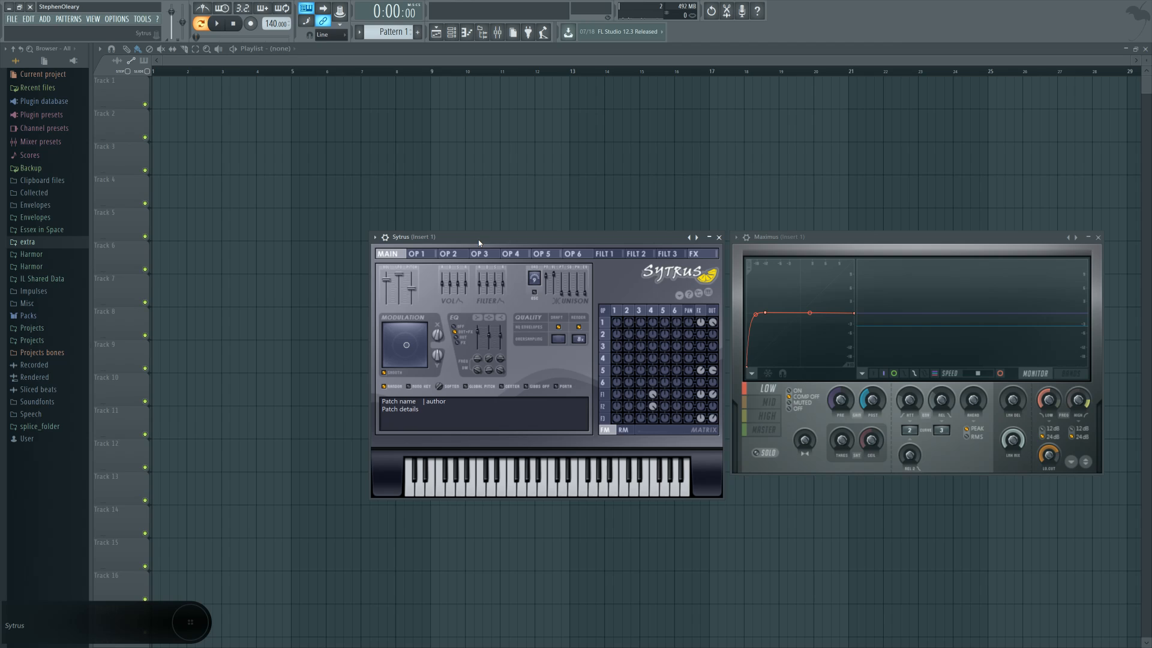
Play the Sytrus snare repeatedly on C6 and nudge the Sytrus window closer to Maximus.
key(q)
key(q)
key(q)
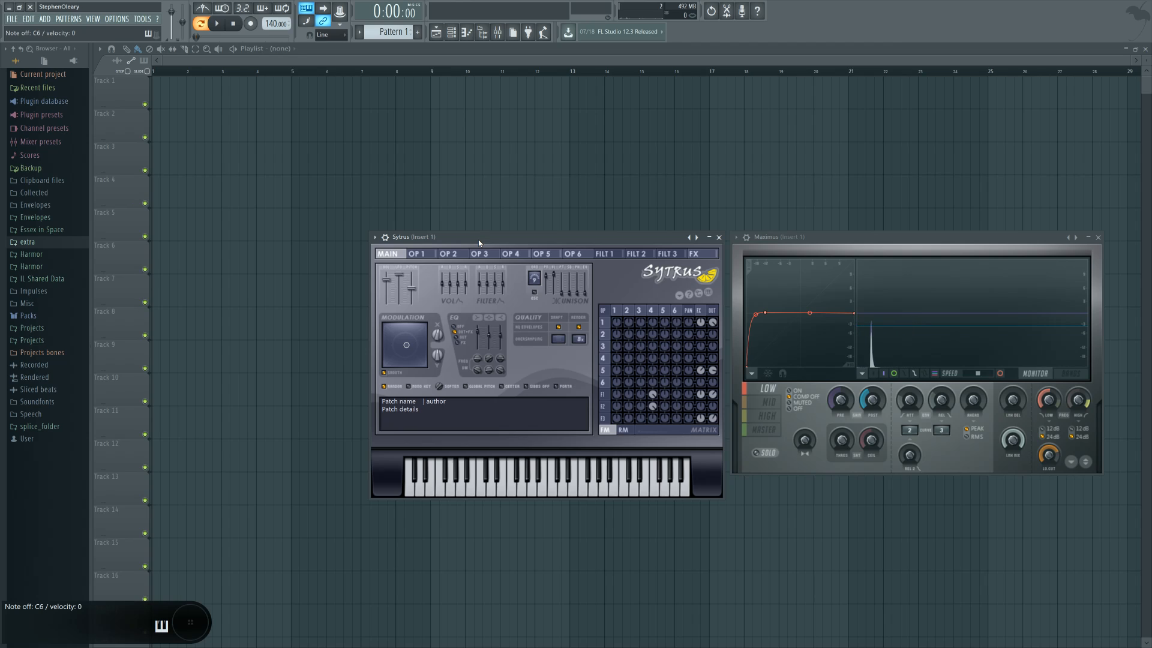
drag(483, 243, 487, 242)
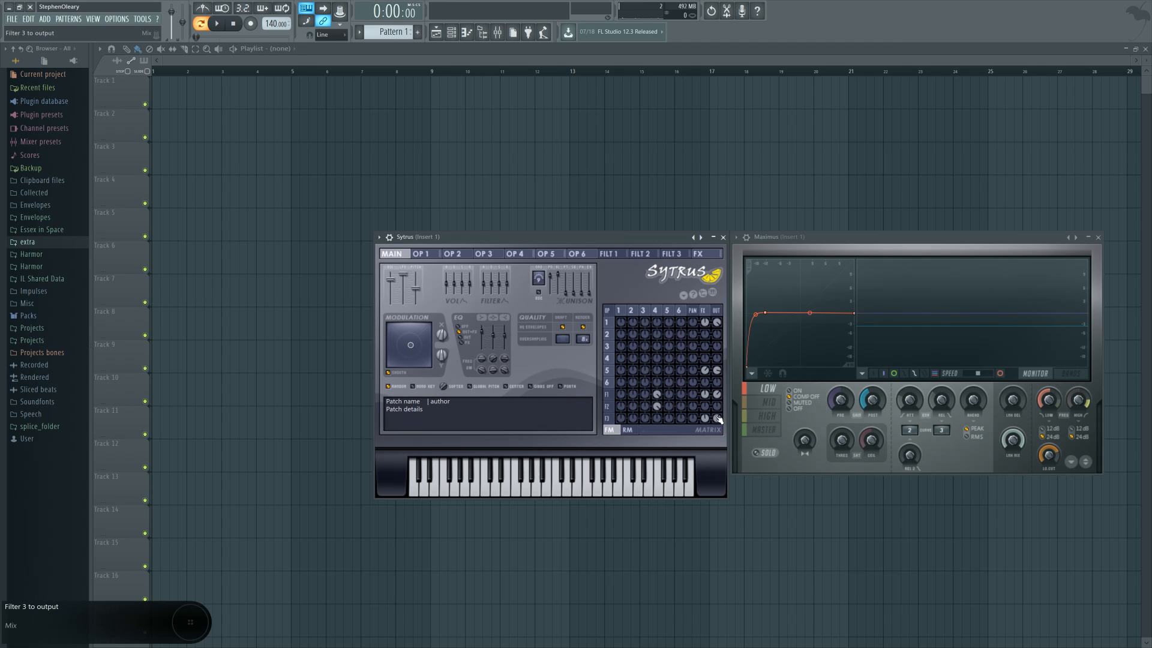
Mute the effects and output sends of Filter 1, Filter 3 and Operator 5 in the matrix to solo Operator 1.
right_click(706, 394)
right_click(717, 394)
right_click(706, 370)
right_click(717, 371)
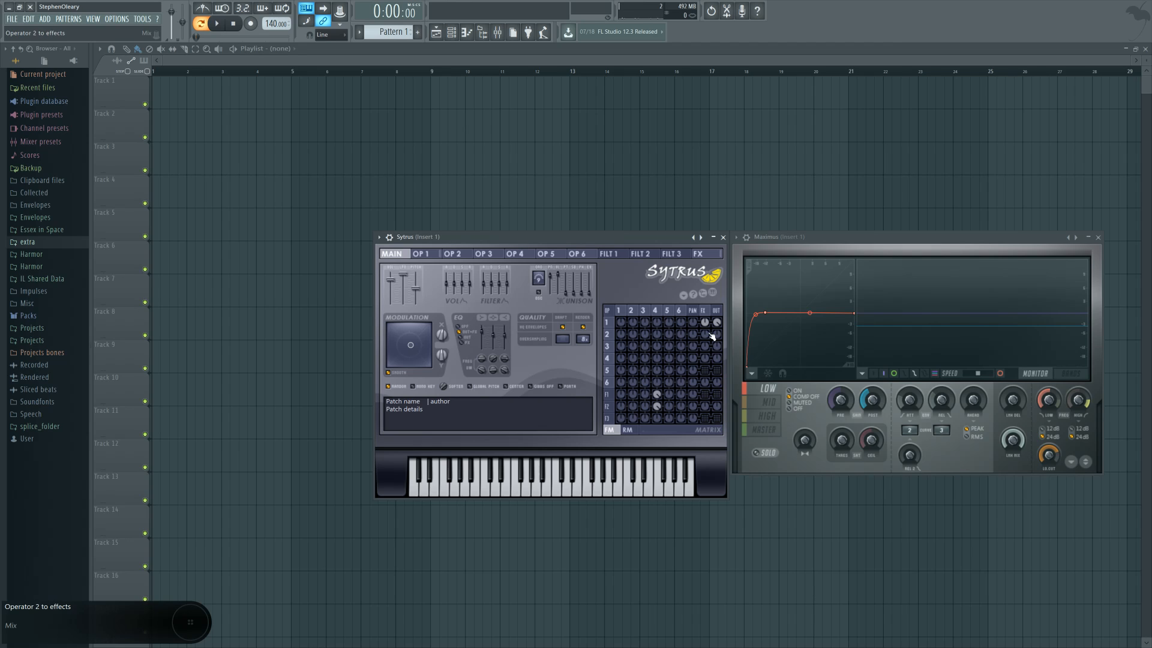
right_click(706, 322)
right_click(716, 322)
right_click(716, 323)
click(705, 322)
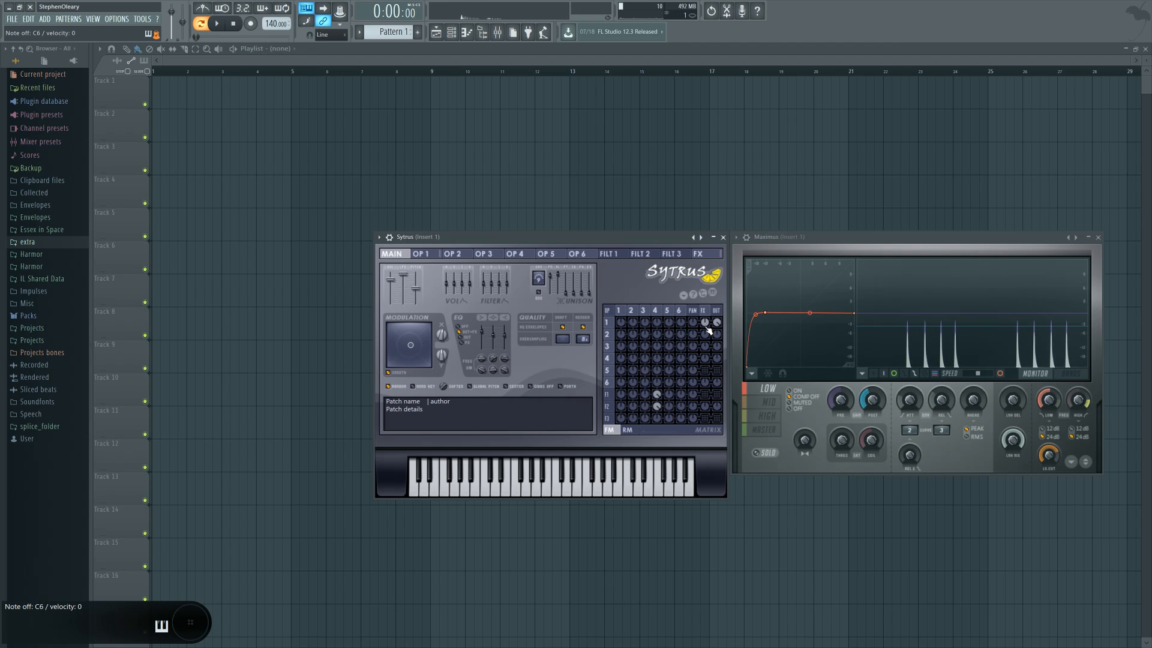
Mute Operator 1's effects and output sends and enable Operator 5's sends to audition Operator 5 alone.
right_click(706, 323)
right_click(717, 323)
right_click(717, 371)
right_click(706, 372)
right_click(706, 372)
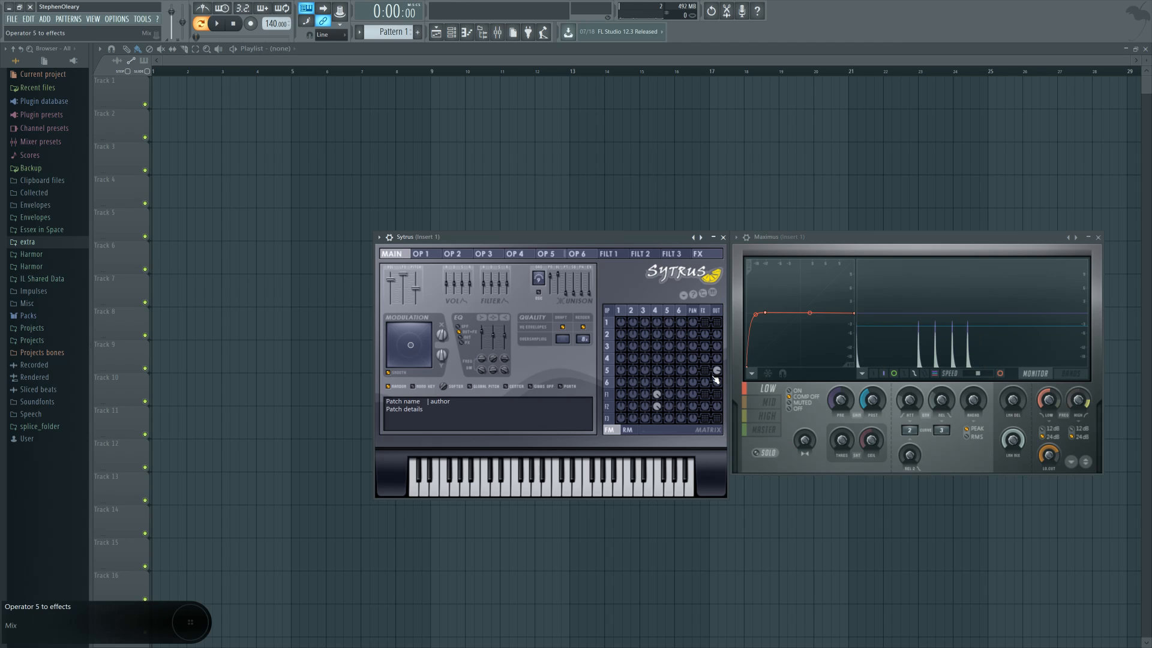
right_click(706, 372)
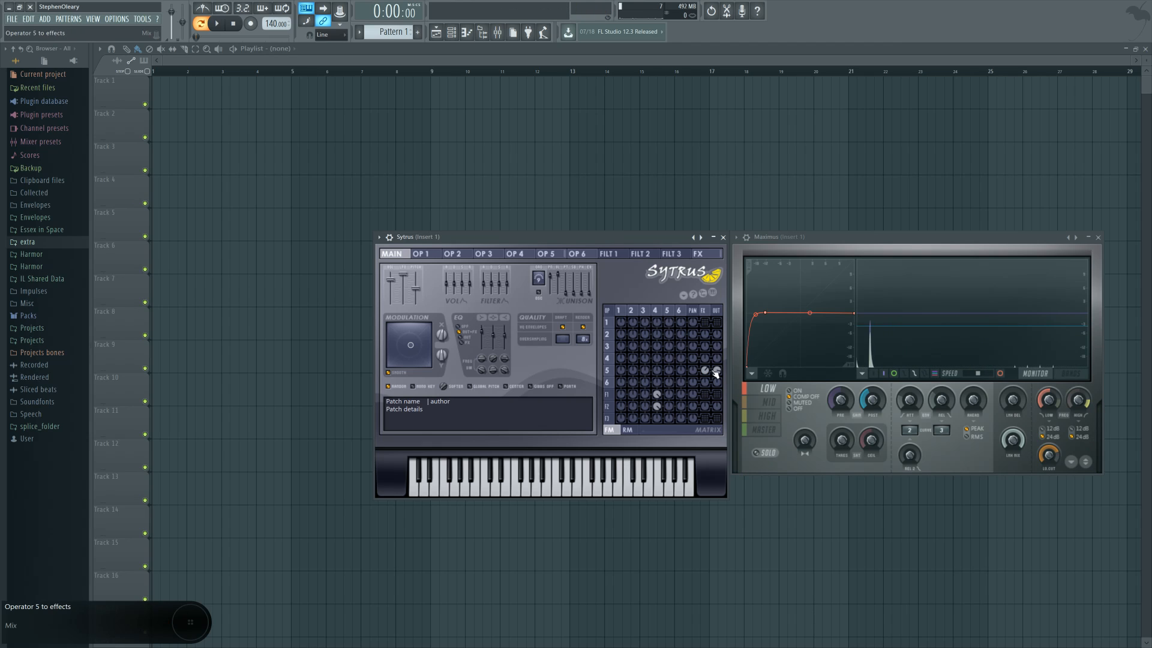
Mute Operator 5's sends in the matrix and briefly audition Filter 1 through its effects and output sends.
right_click(719, 371)
right_click(717, 372)
right_click(705, 371)
right_click(717, 372)
right_click(705, 396)
right_click(718, 396)
right_click(718, 395)
right_click(705, 395)
Enable Filter 3's effects and output sends to audition it alone, and mute both sends again.
right_click(706, 418)
right_click(717, 418)
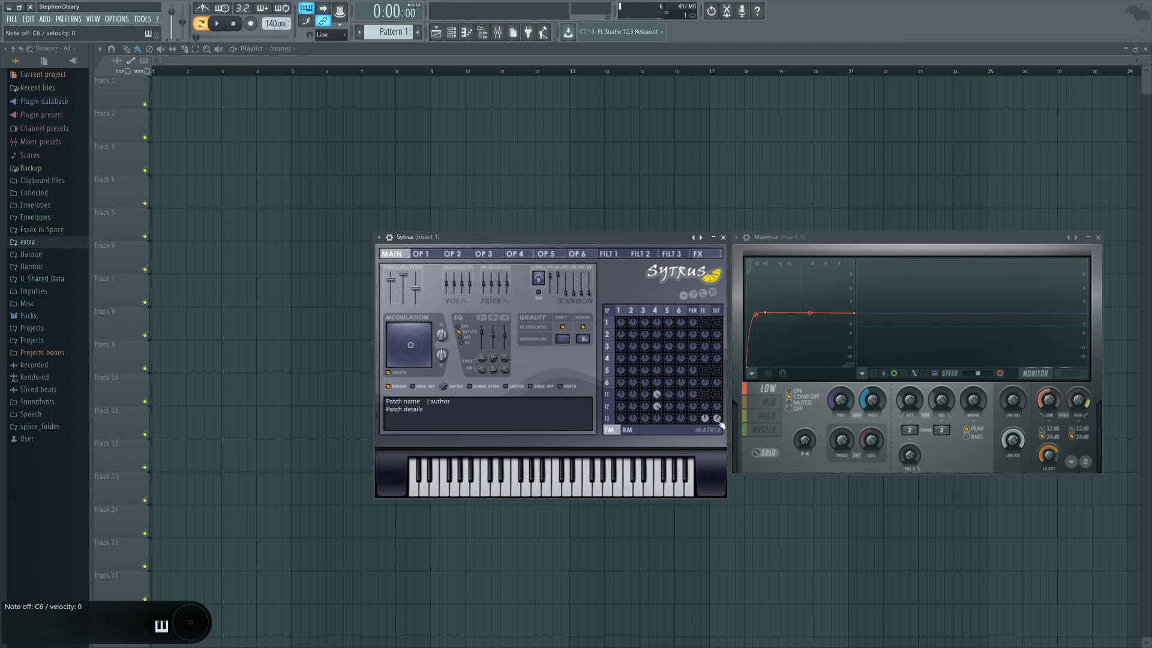
right_click(705, 418)
right_click(717, 419)
Enable Filter 1's effects and output sends and display Filter 1's volume envelope.
right_click(718, 395)
right_click(706, 395)
click(607, 394)
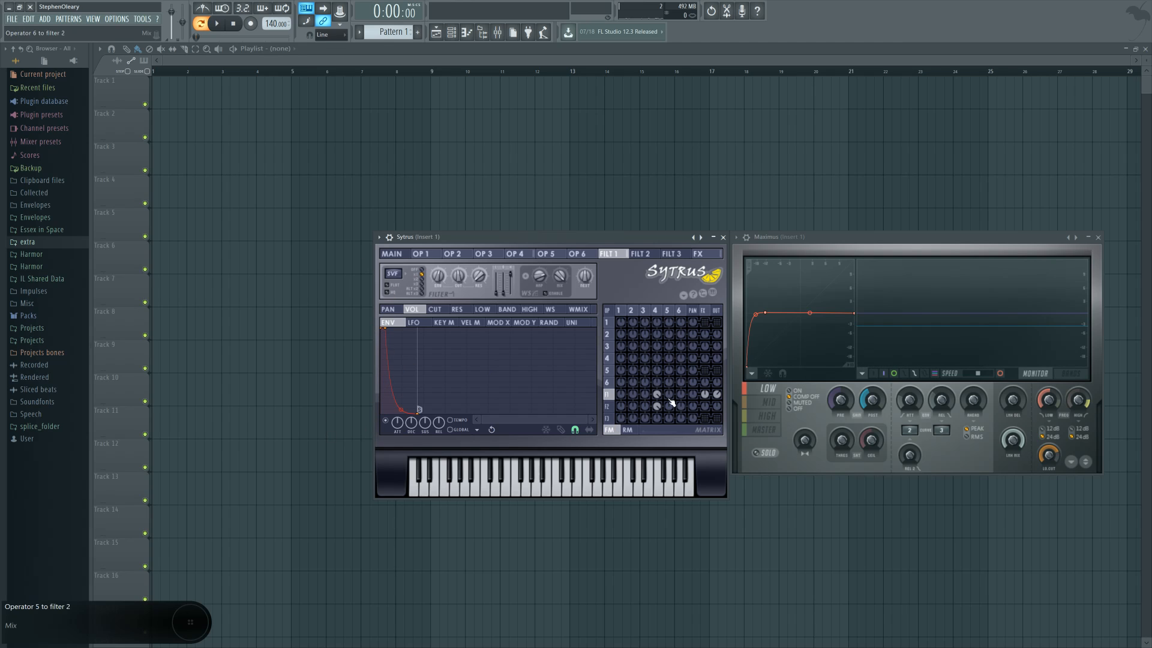
Mute Filter 1's sends, enable Filter 3's effects and output sends, and display Filter 3's volume envelope.
right_click(706, 395)
right_click(717, 395)
right_click(716, 419)
right_click(705, 419)
click(607, 418)
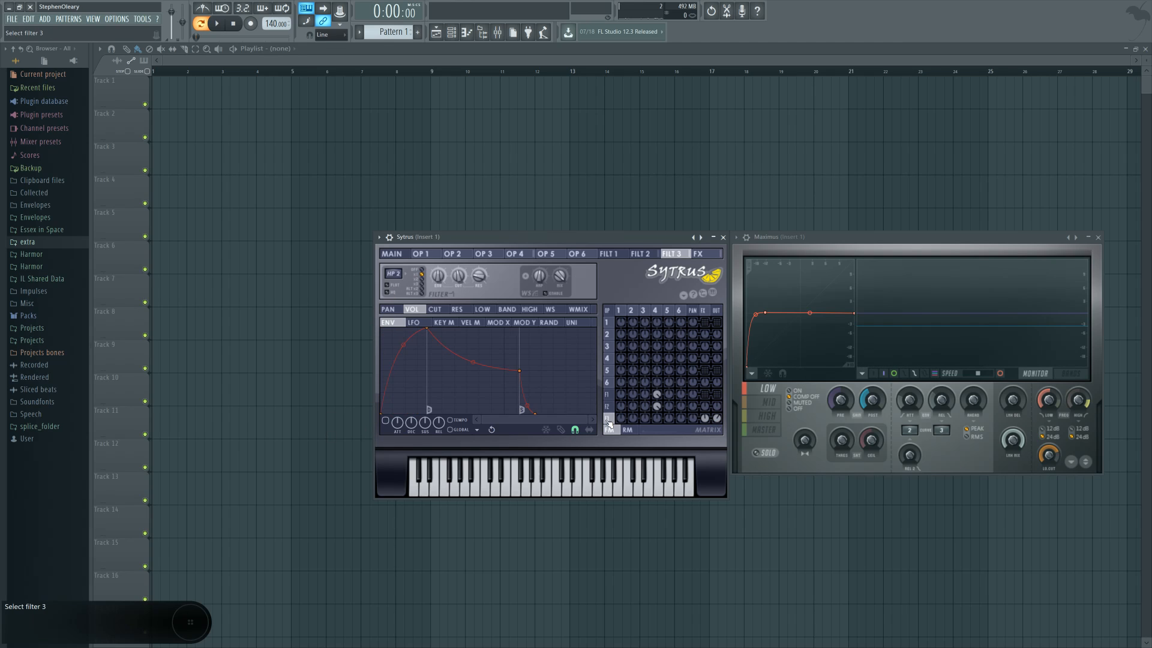
Display Filter 2's volume envelope and magnify it to examine its shape.
click(607, 406)
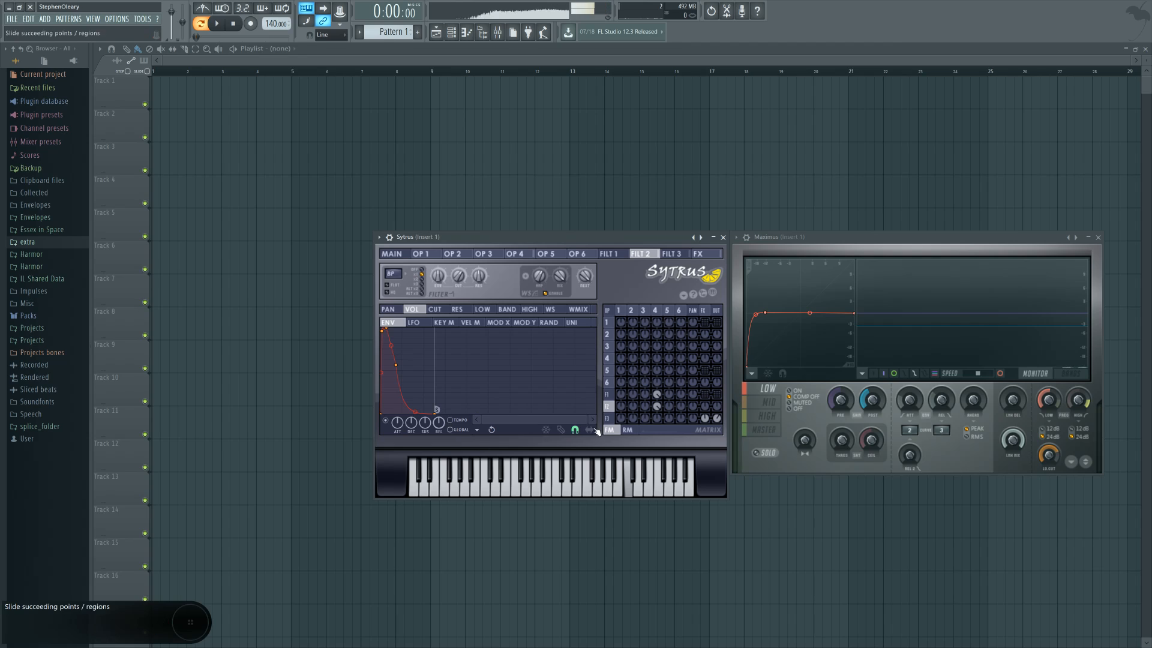
drag(592, 420, 520, 421)
drag(527, 421, 497, 421)
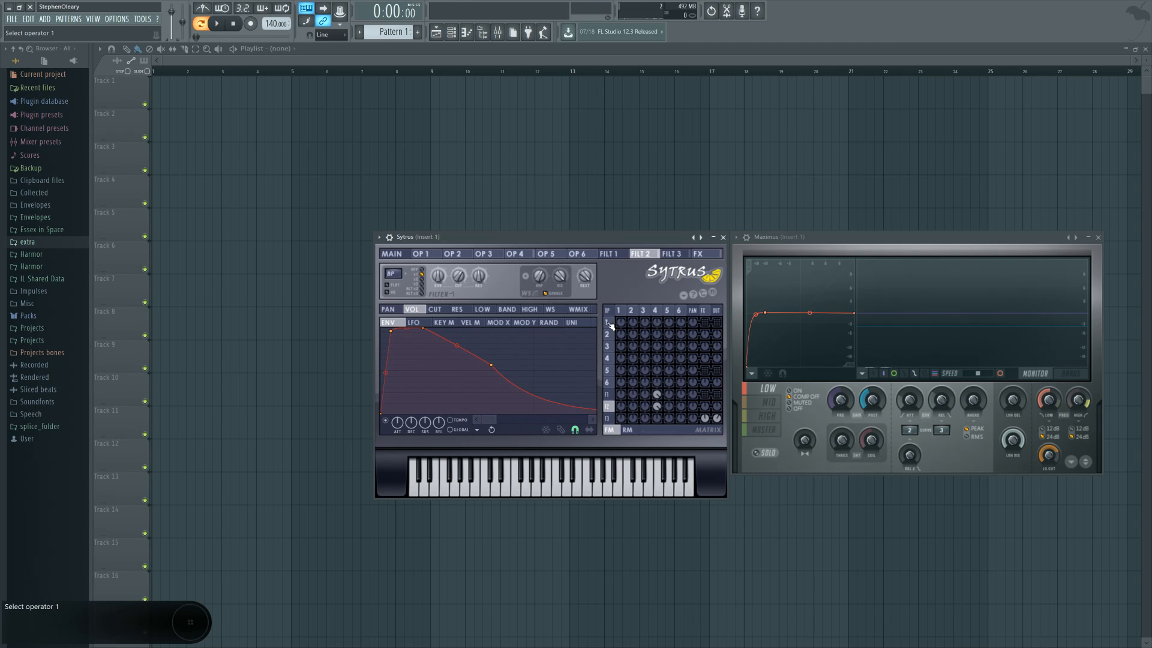
Review Operator 1's frequency ratio and offset, and slightly adjust the Modulation X amount on the main page.
click(609, 323)
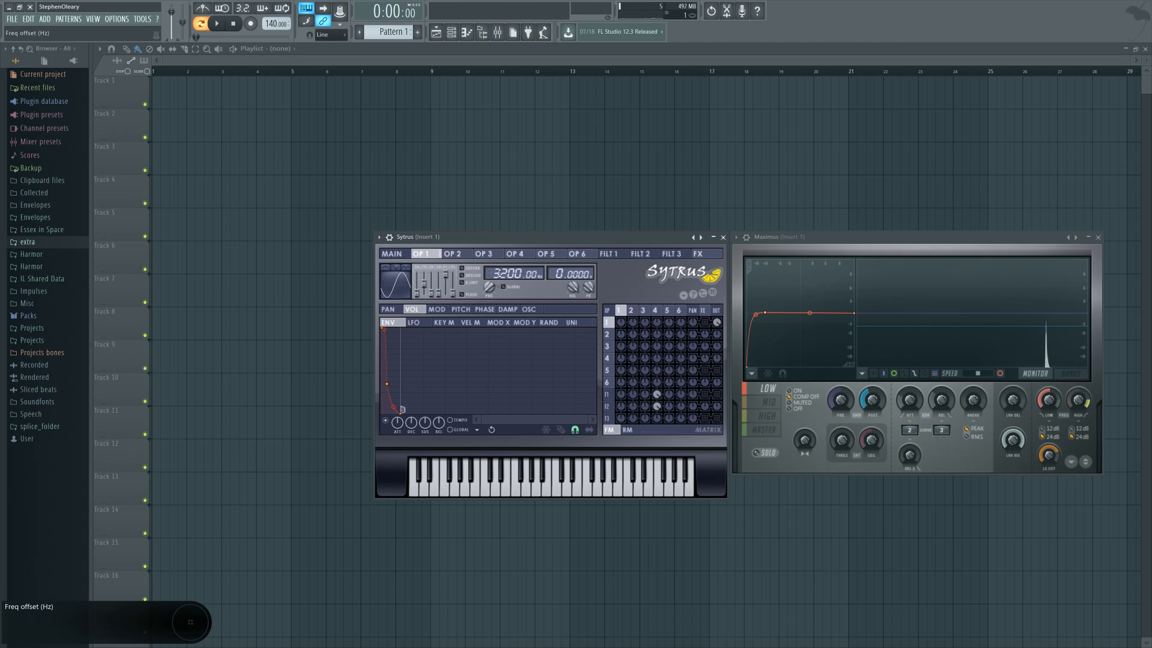
drag(560, 274, 560, 274)
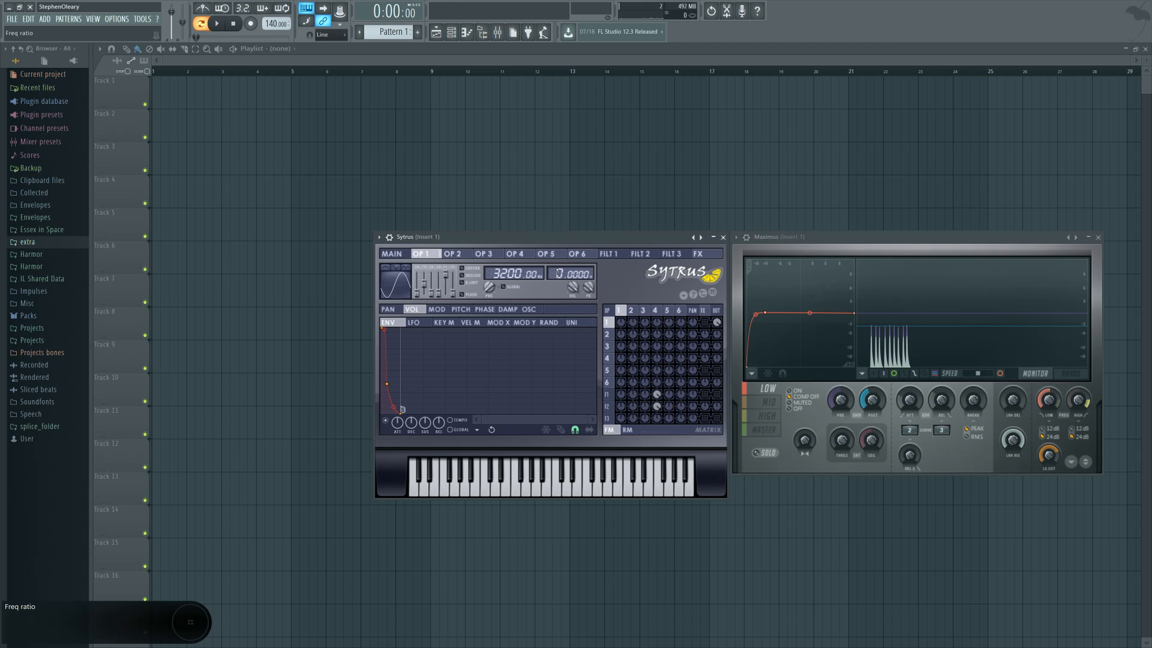
click(393, 254)
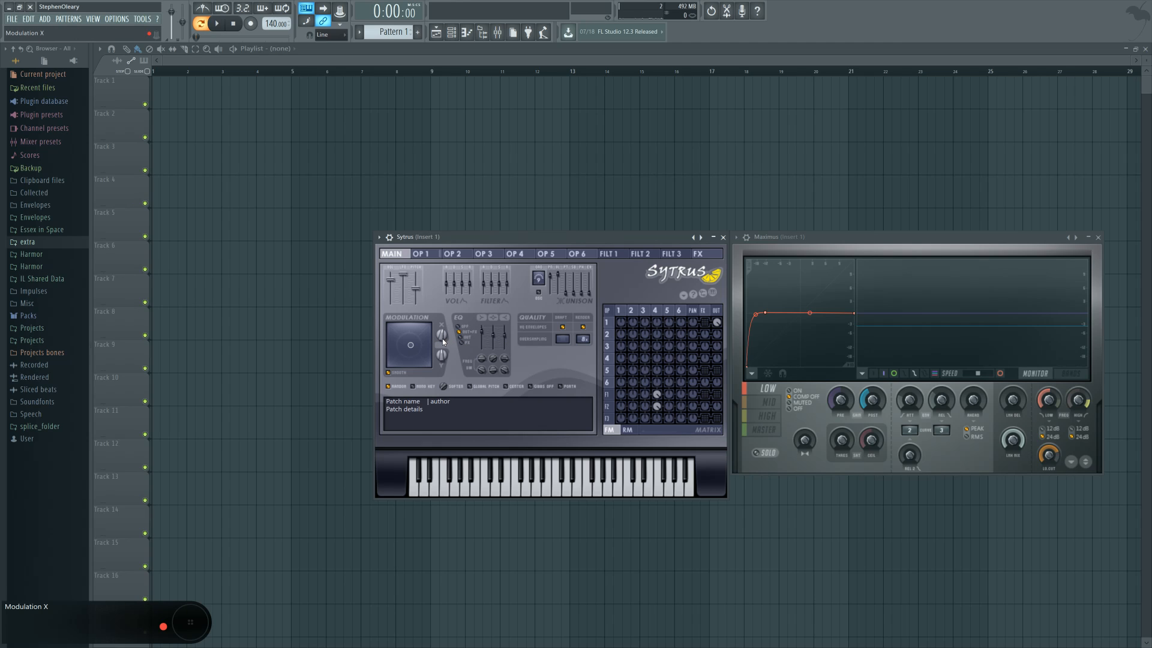
drag(443, 340, 443, 336)
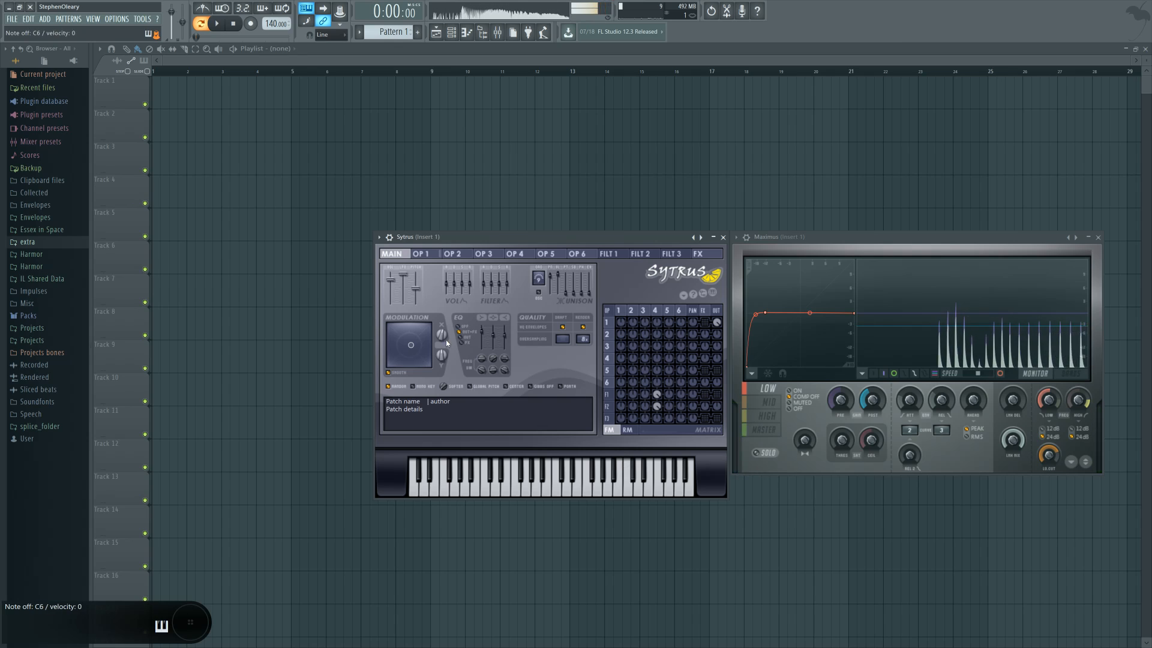
Enable Operator 1's effects send in the matrix and display Operator 1's volume envelope.
right_click(706, 323)
click(620, 310)
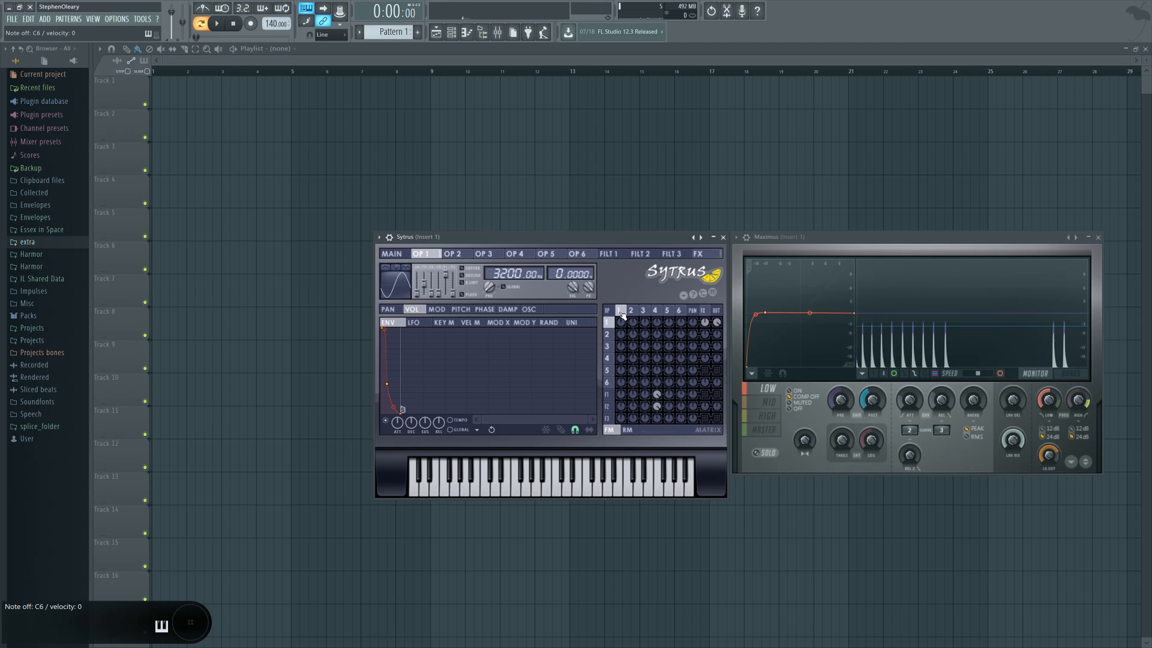
Display Operator 1's pitch envelope and magnify it to examine its shape.
click(471, 310)
drag(591, 420, 506, 420)
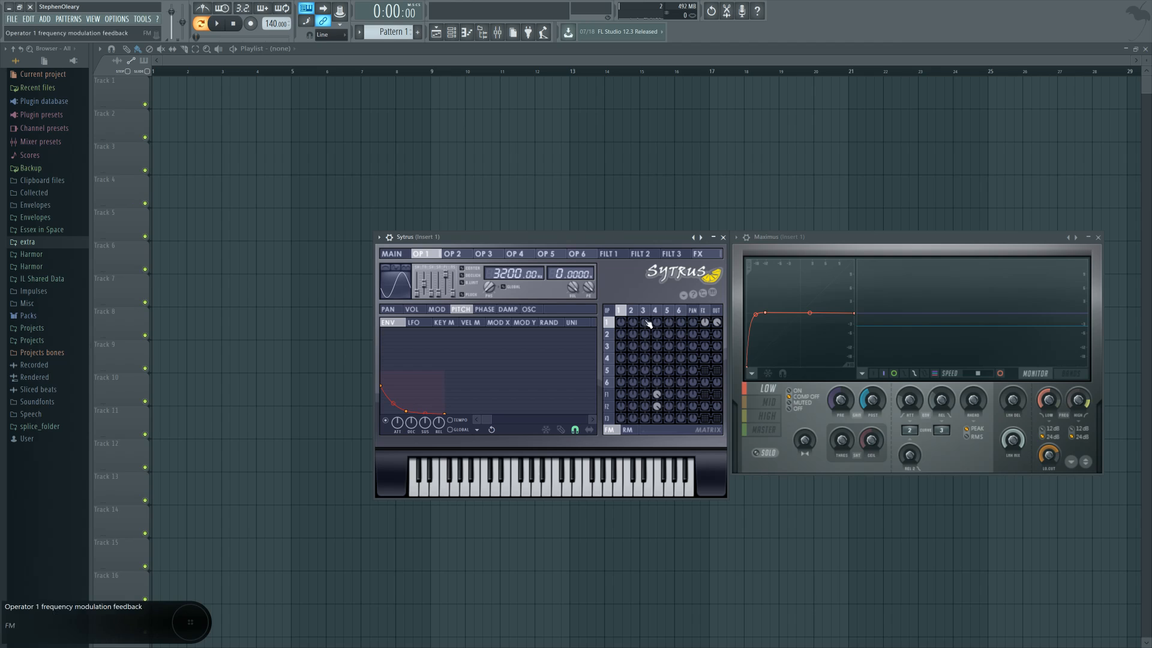
click(668, 311)
click(642, 311)
click(619, 310)
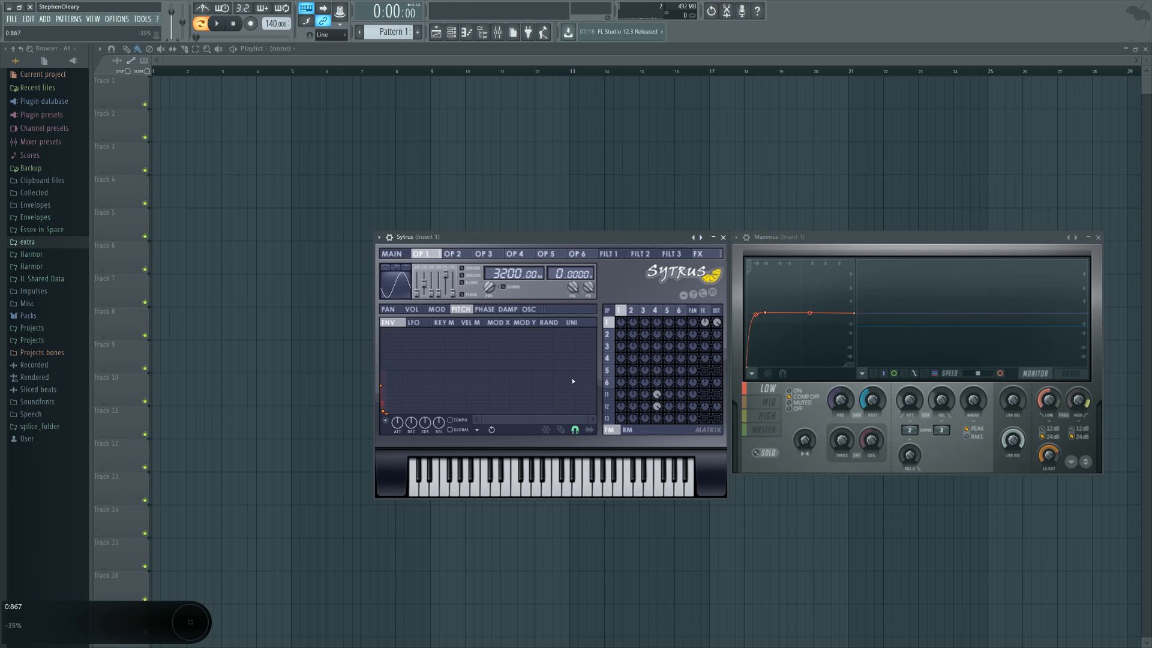
drag(591, 420, 492, 421)
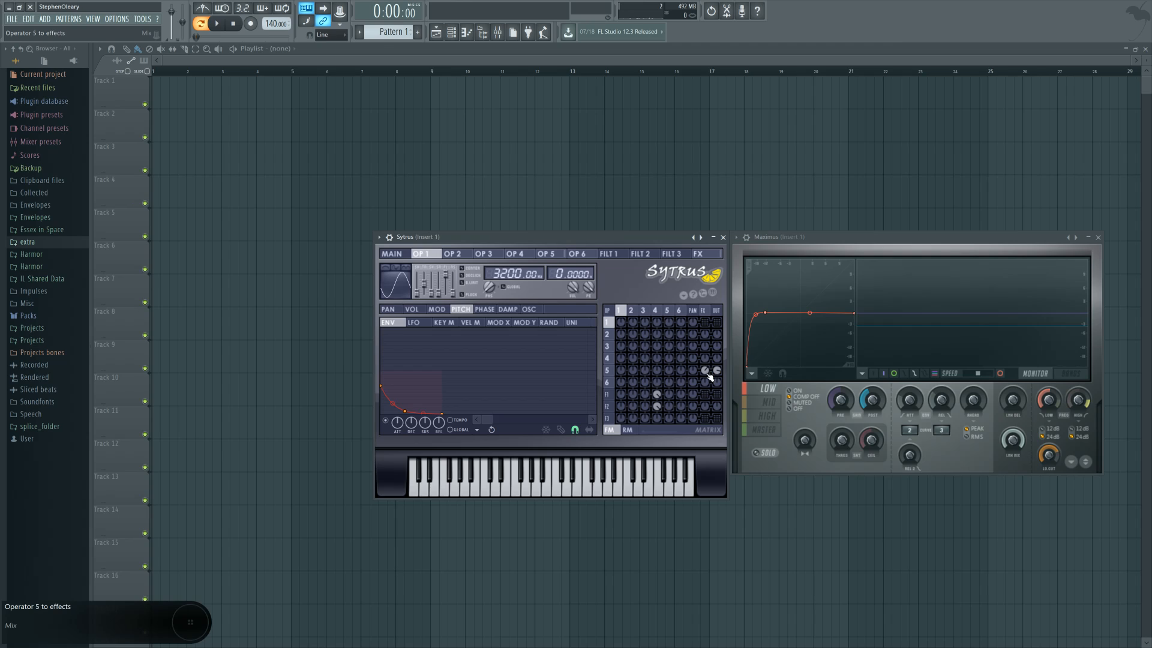
Magnify Operator 5's pitch envelope to examine its curve, and display the same operator's volume envelope.
click(607, 371)
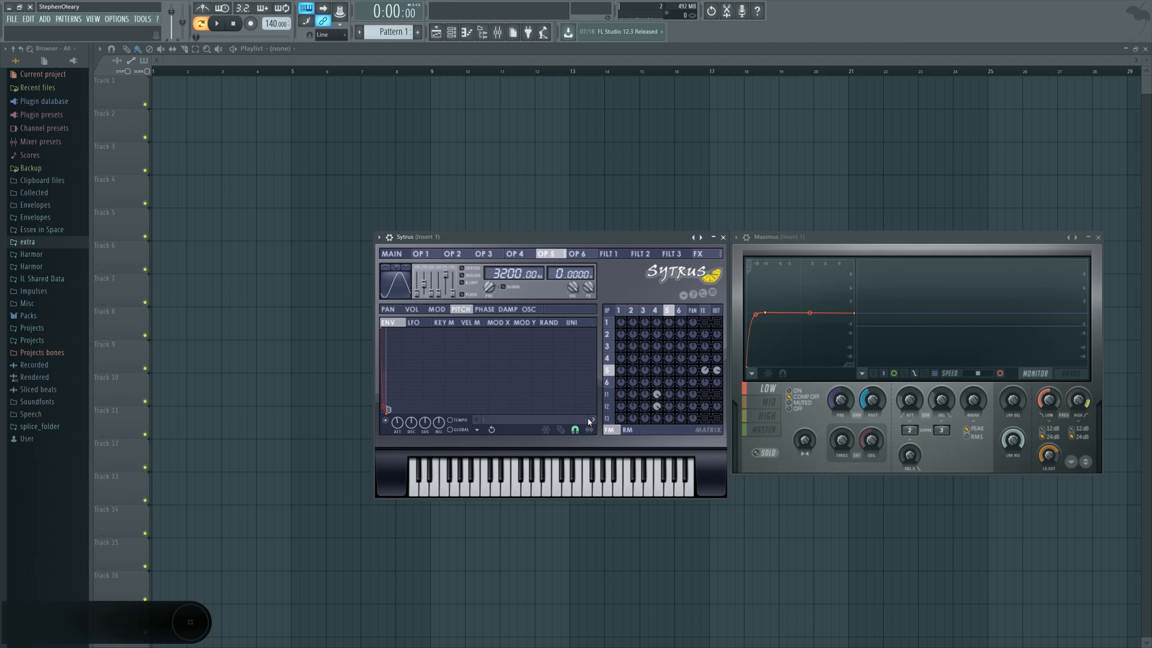
drag(589, 422, 474, 420)
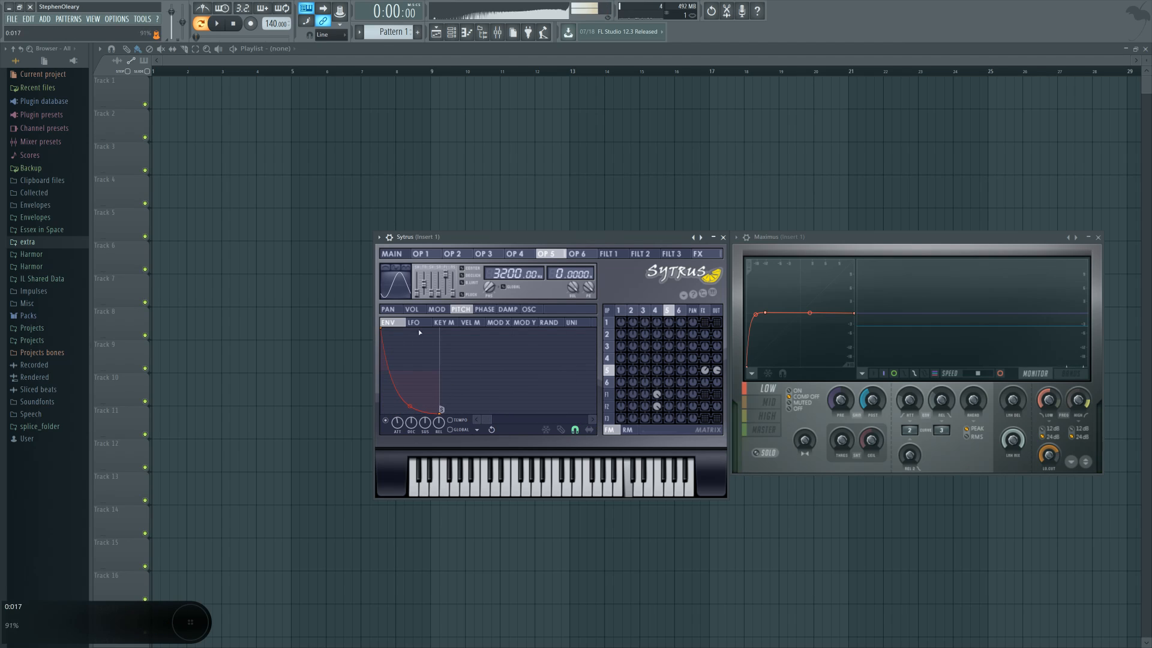
click(412, 309)
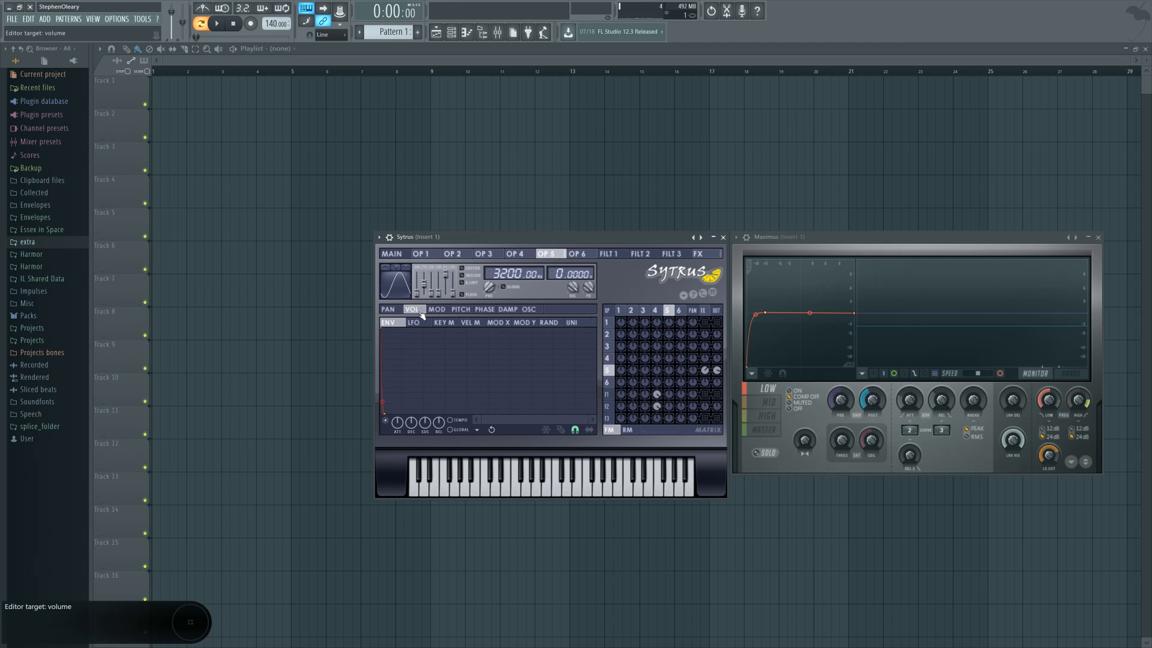
click(386, 422)
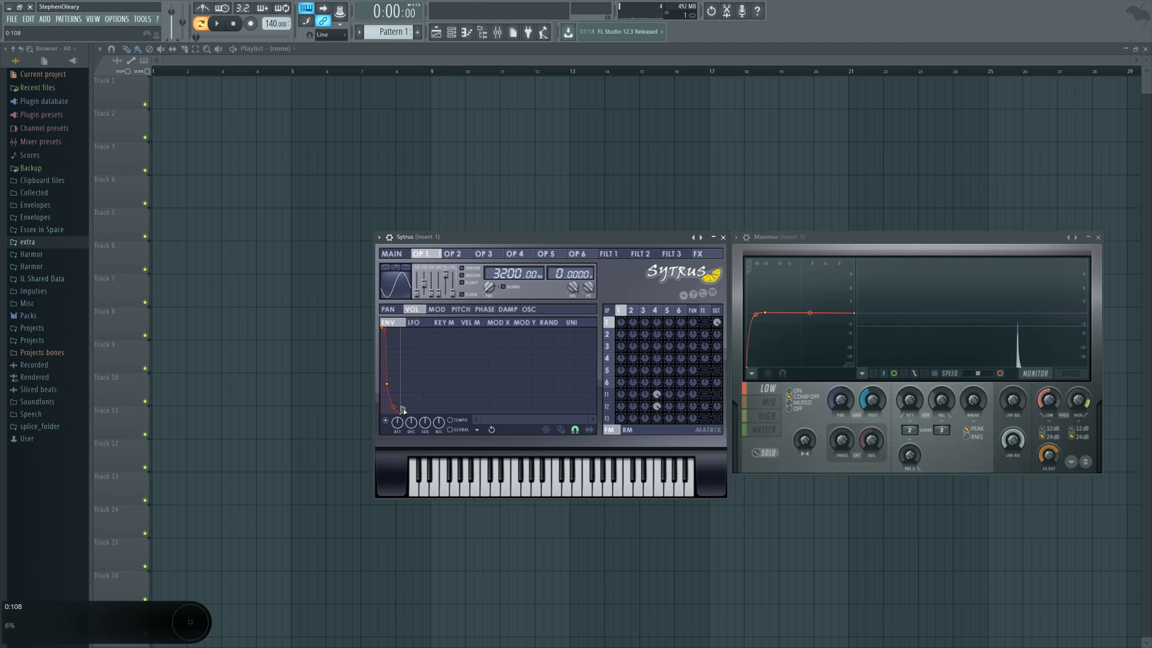
Enable Operator 5's effects and output sends in the matrix and display Operator 1's pitch envelope.
right_click(716, 371)
right_click(707, 371)
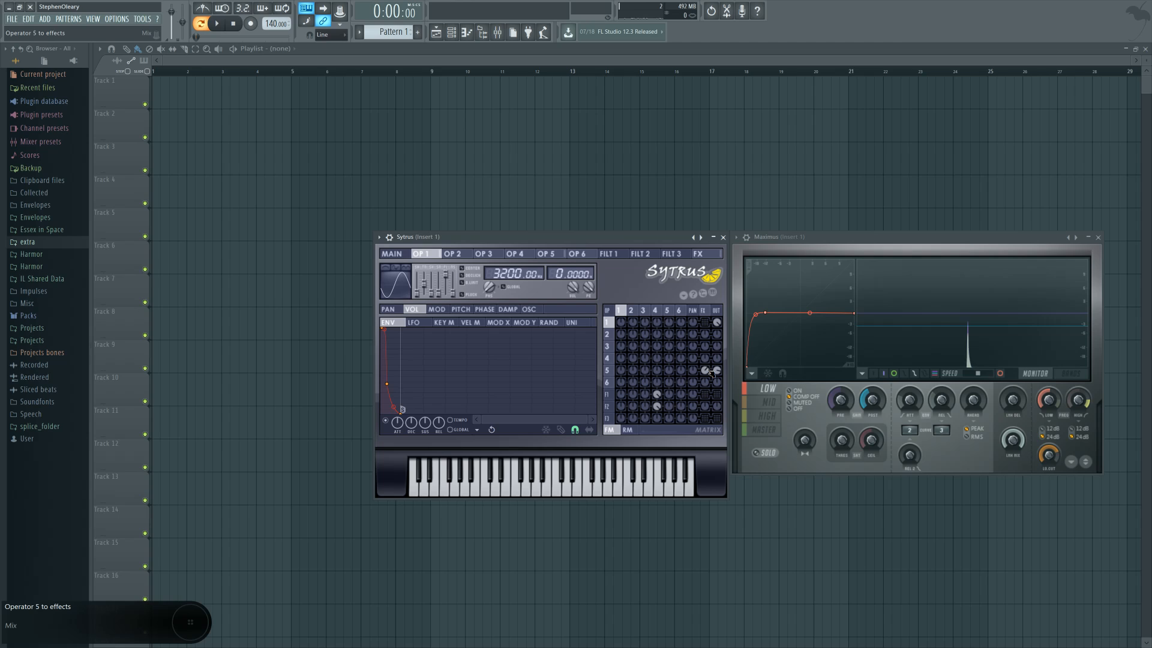
click(631, 311)
click(626, 312)
click(461, 309)
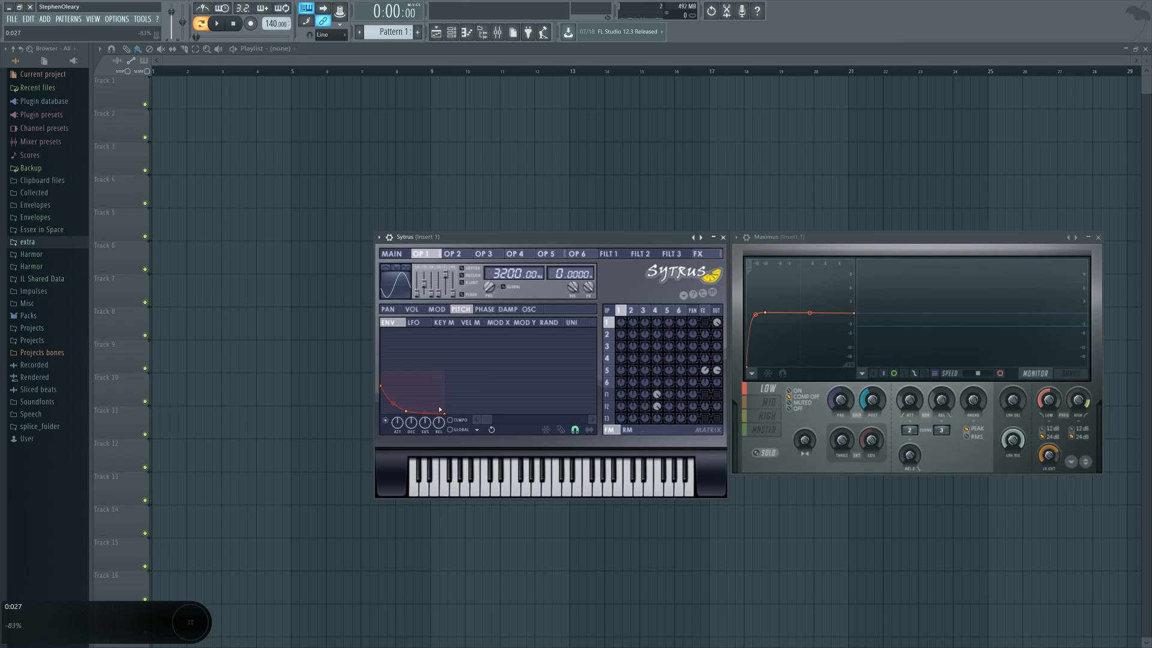
Magnify Operator 5's pitch envelope and compare it with Operator 1's pitch envelope.
click(655, 311)
click(667, 310)
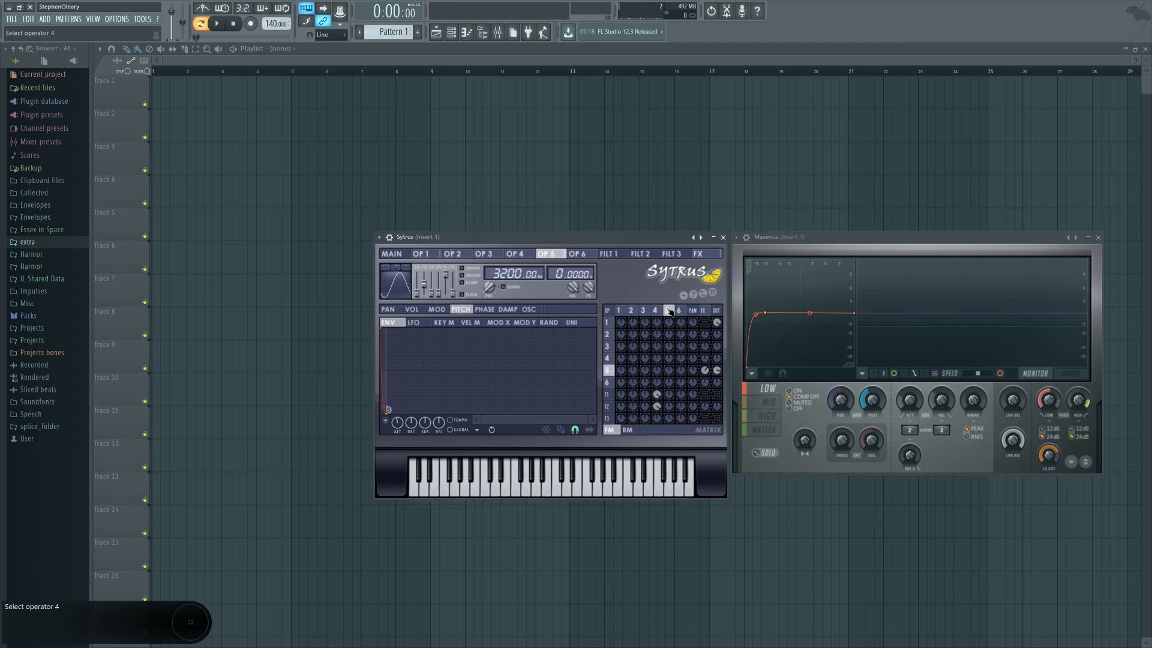
drag(586, 419, 500, 421)
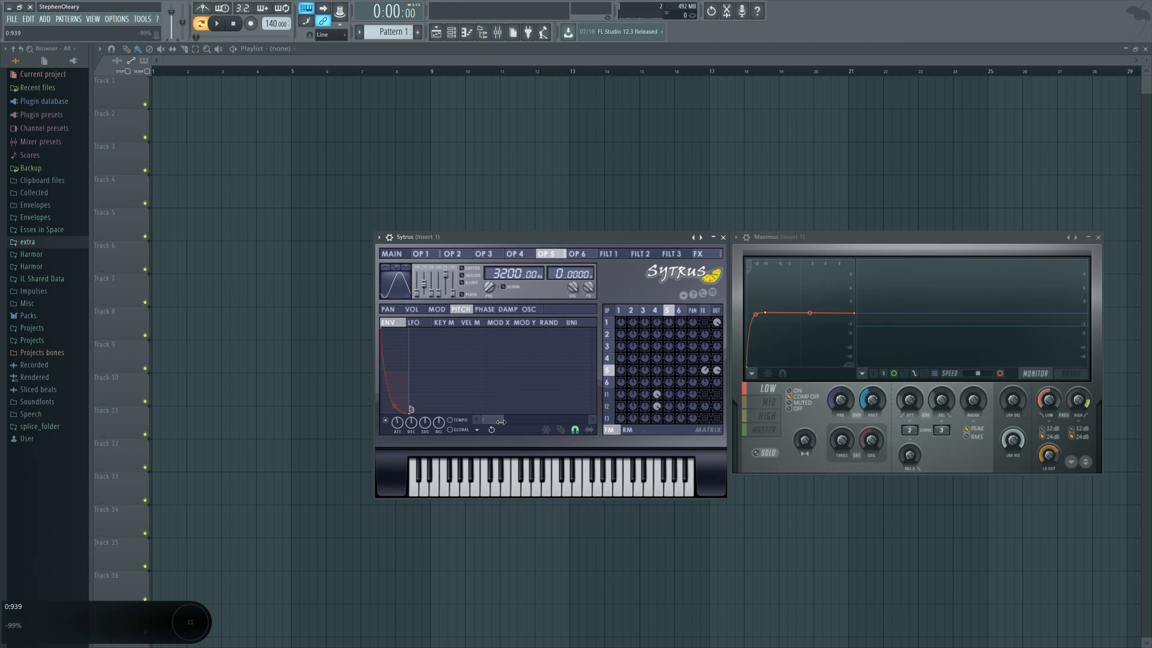
click(619, 310)
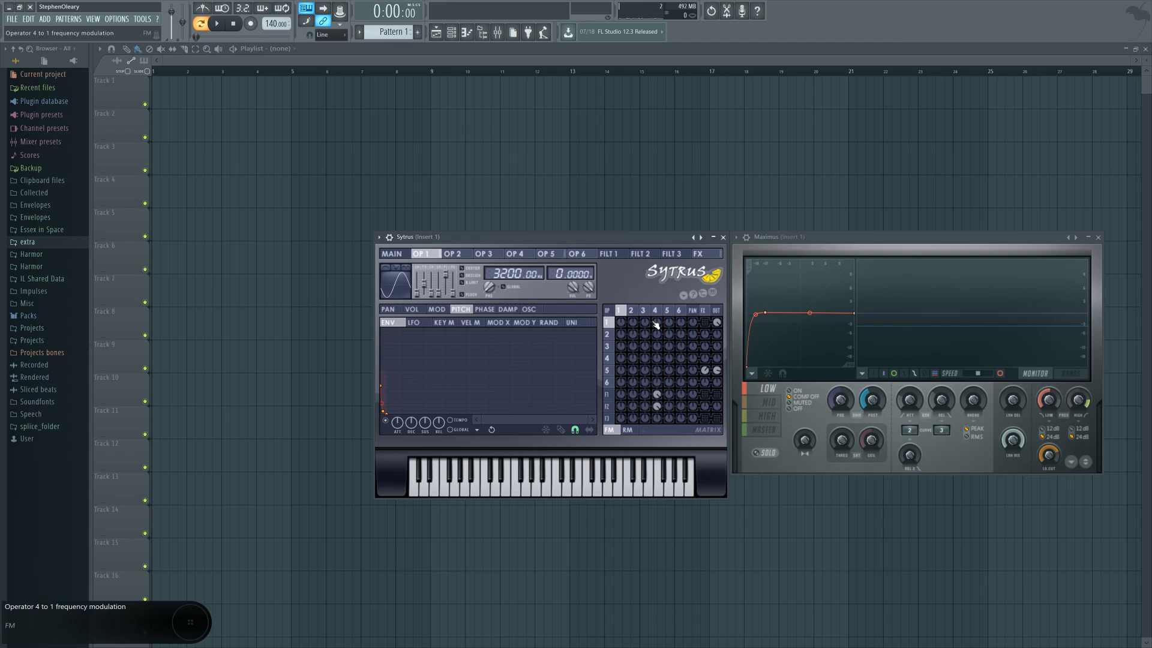
Review the main page, Filter 1's resonance envelope, and the pitch envelopes of Operators 1 and 5.
click(392, 254)
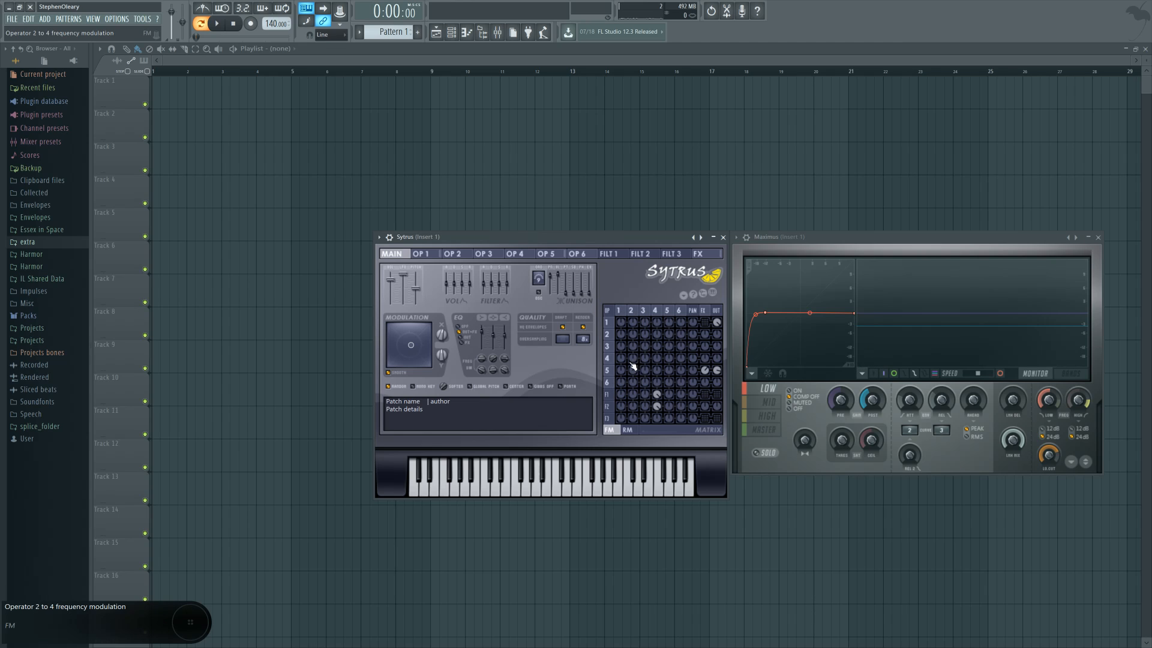
click(609, 397)
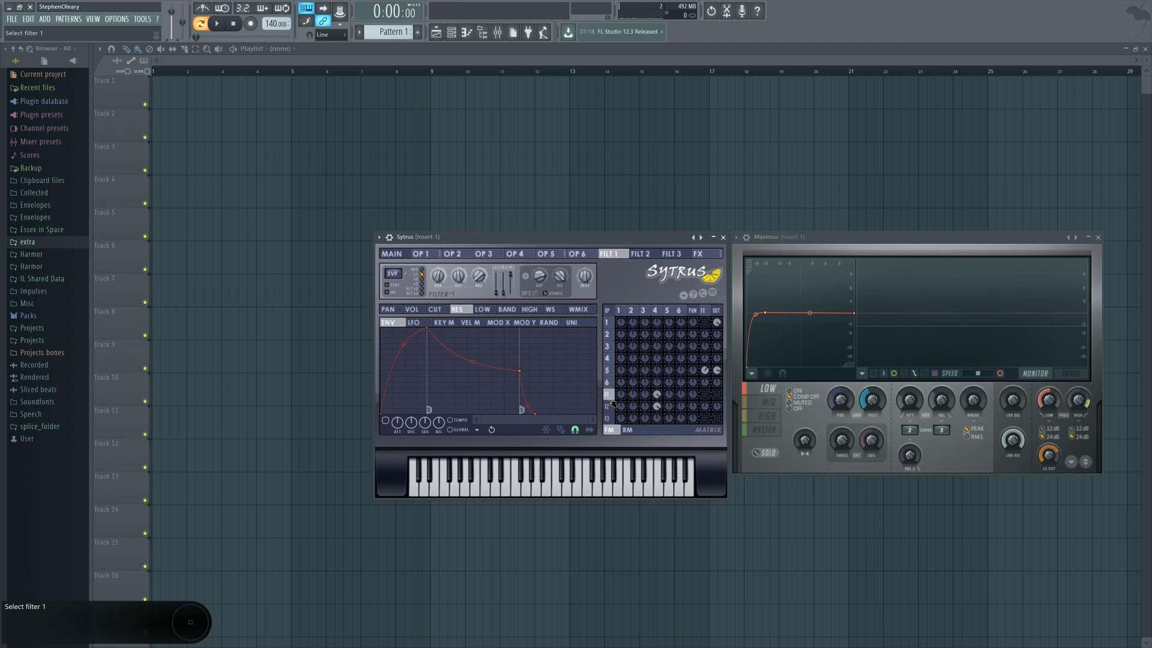
click(621, 311)
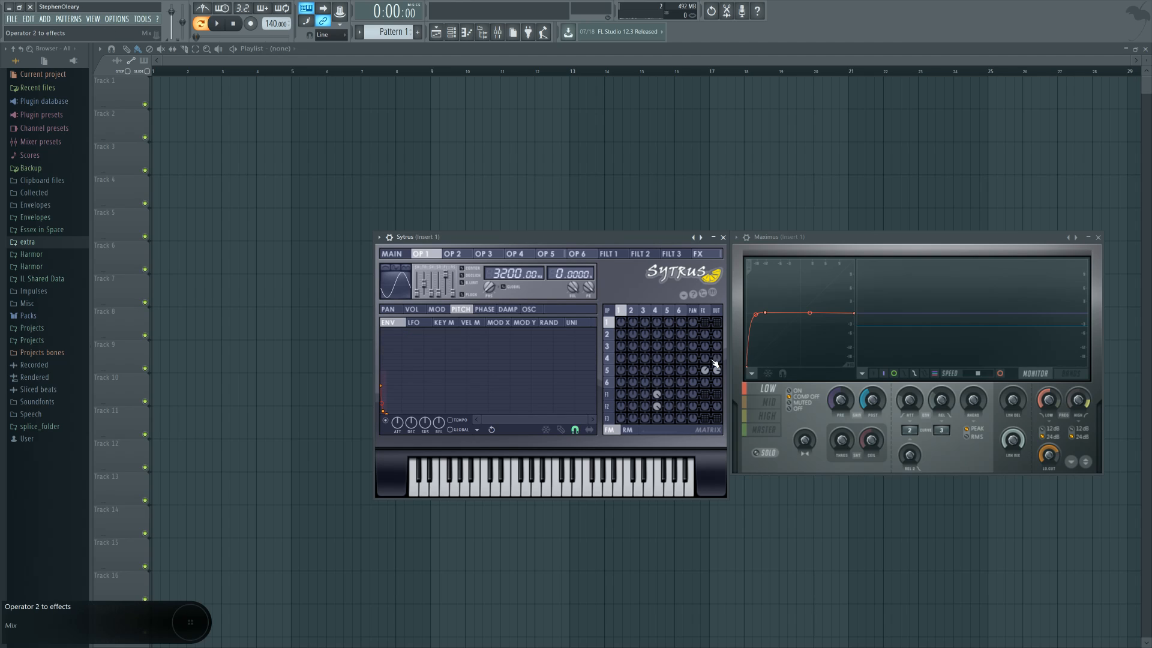
click(608, 370)
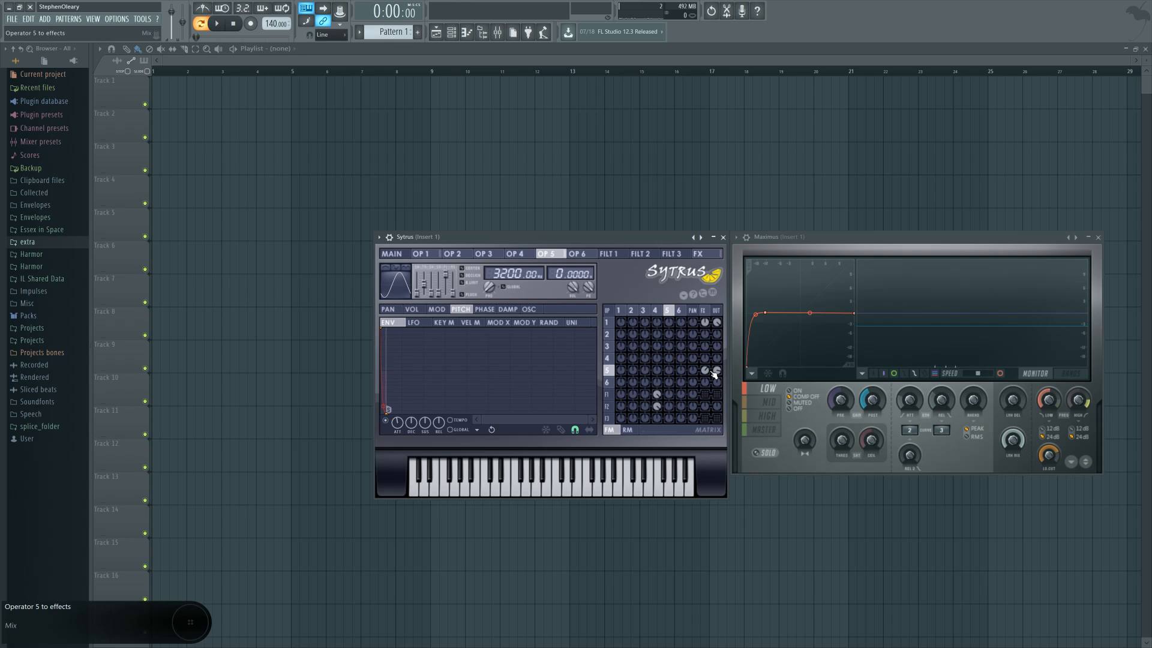
Open the Edison holding the WDH_SNARE35 sample from the mixer's Master track and magnify the start of its waveform.
click(497, 32)
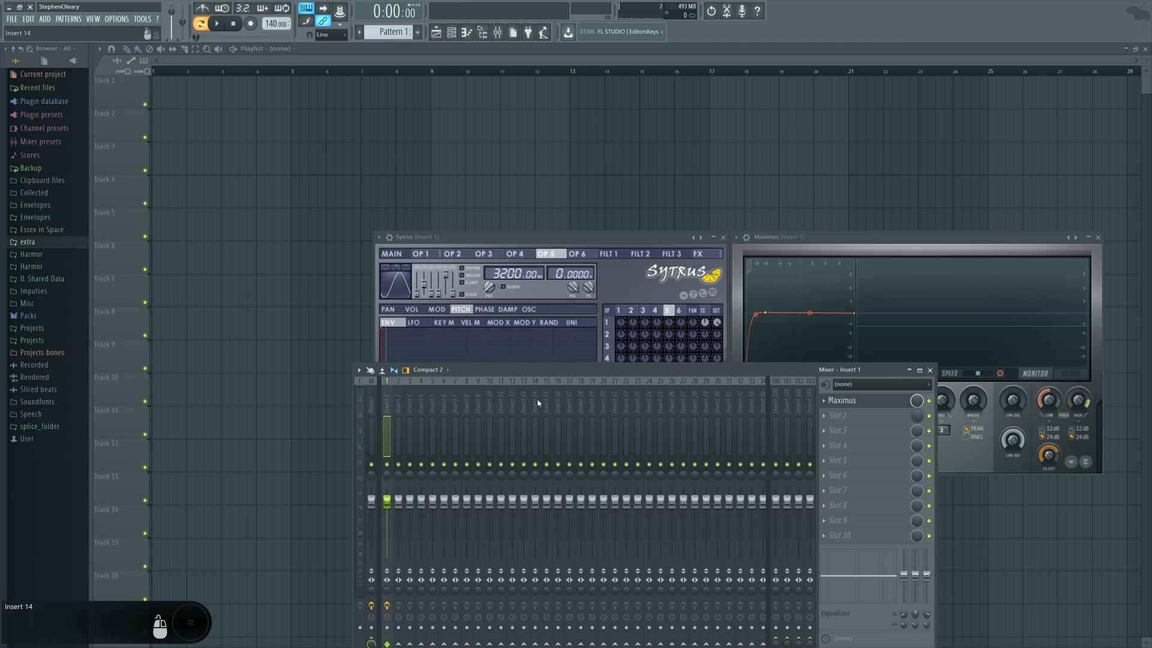
click(374, 402)
click(870, 406)
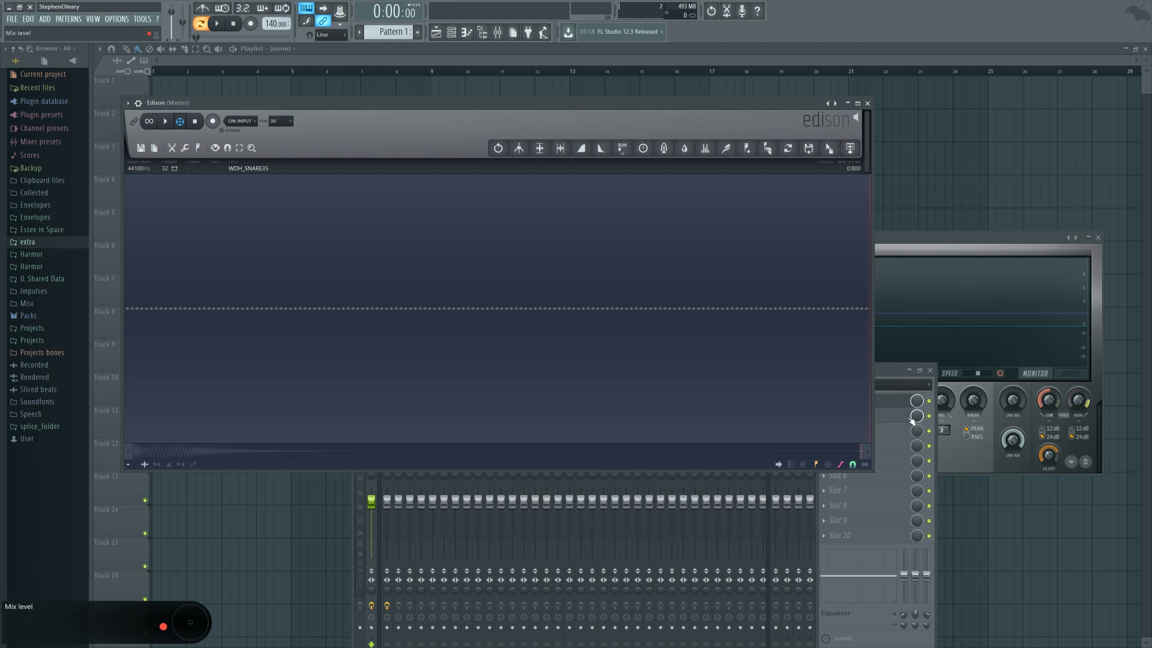
mouse_move(860, 448)
mouse_down()
mouse_move(135, 449)
mouse_move(860, 449)
mouse_up()
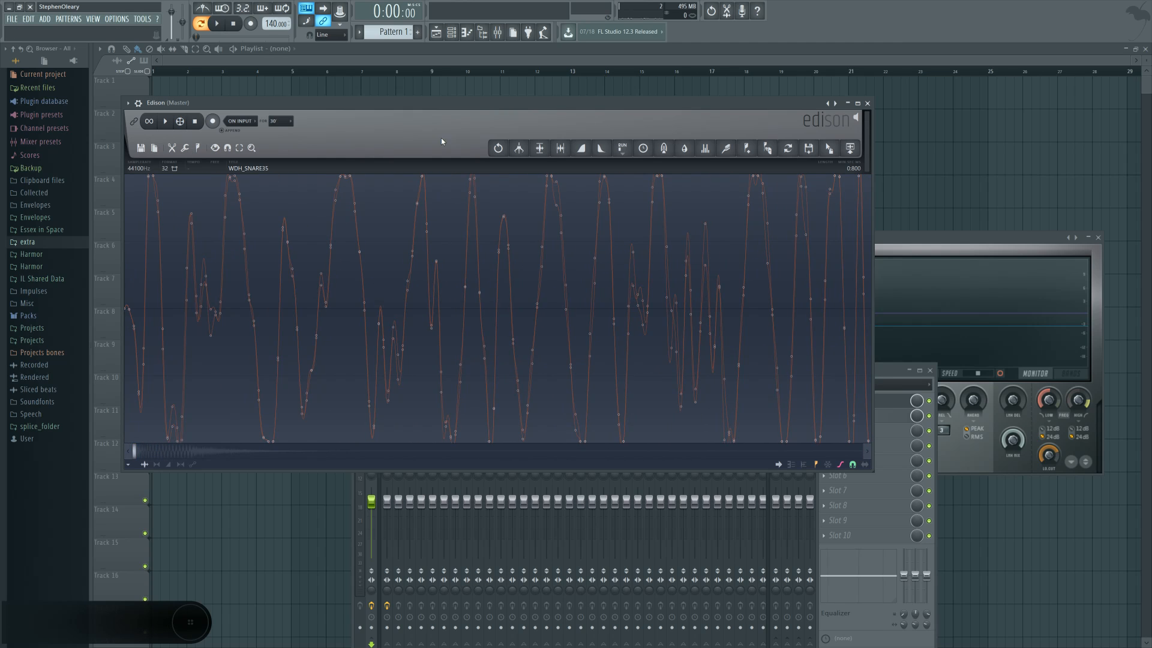
Reposition the Edison window, inspect the beginning of the WDH_SNARE35 waveform, and return to Sytrus.
drag(437, 107, 613, 156)
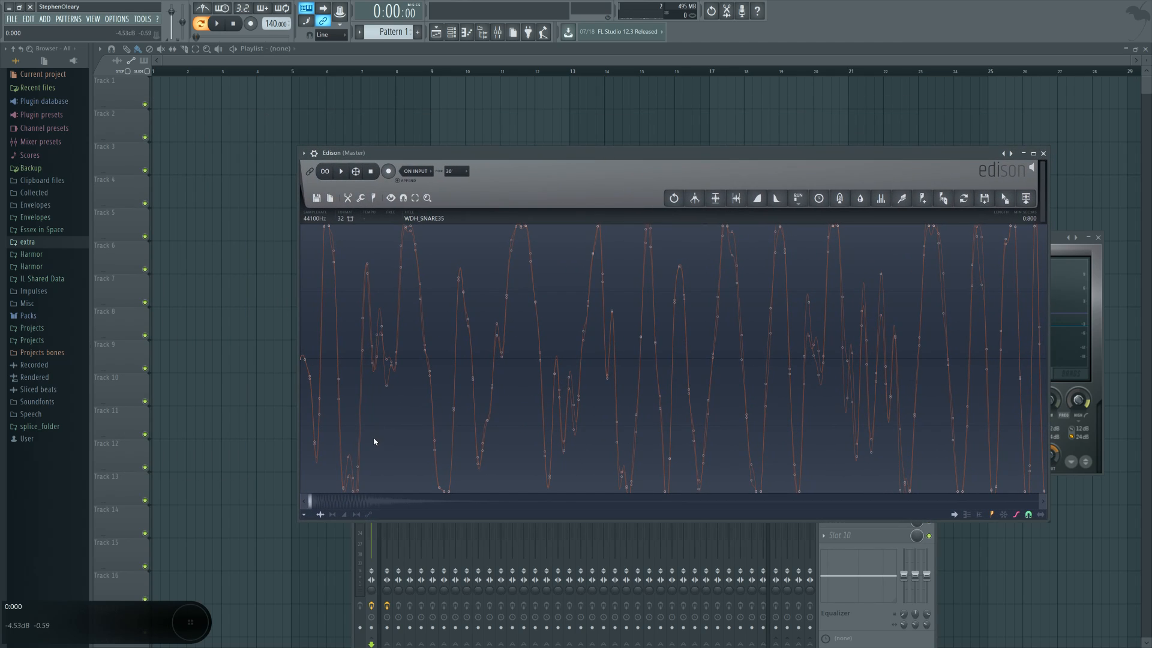
click(311, 505)
mouse_move(317, 504)
mouse_down()
mouse_move(917, 495)
mouse_move(307, 502)
mouse_up()
click(1043, 154)
click(652, 245)
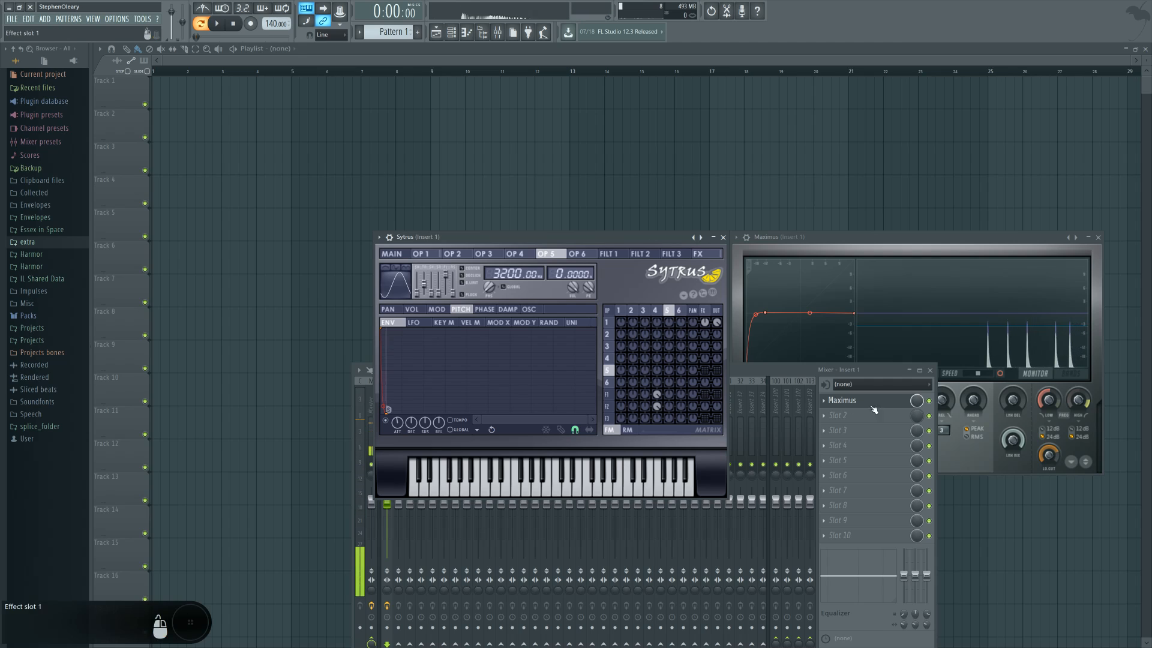
Open the Master track's Edison holding the 140 BPM recording and magnify the start of its waveform.
click(791, 374)
click(376, 411)
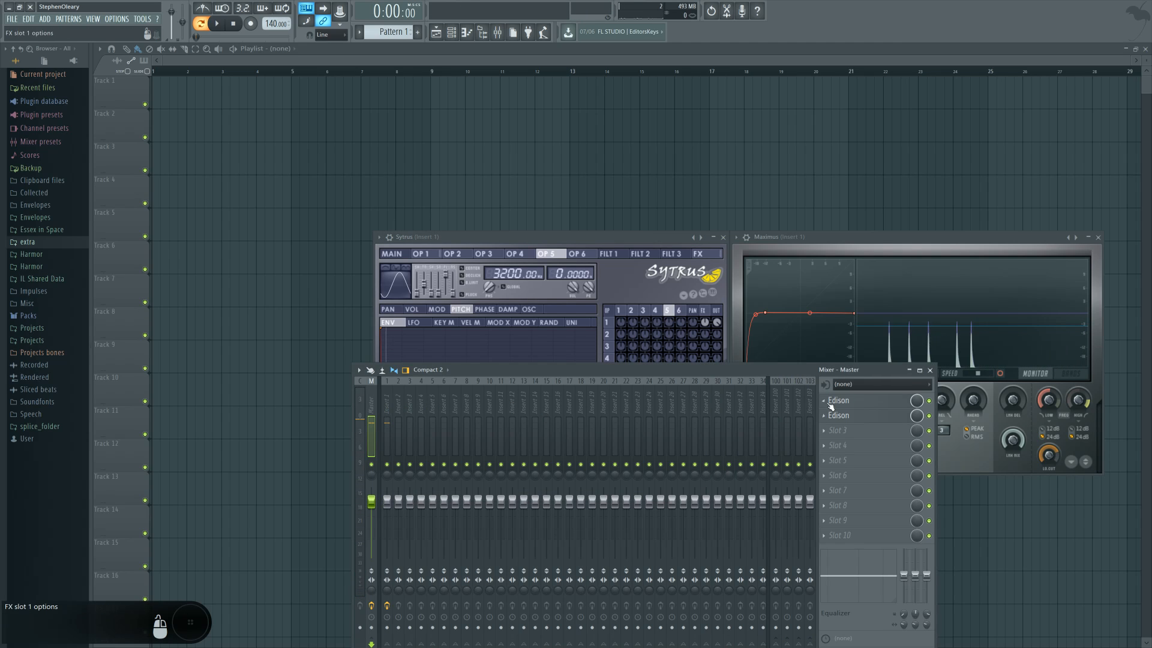
key(ctrl+e)
drag(625, 565, 247, 564)
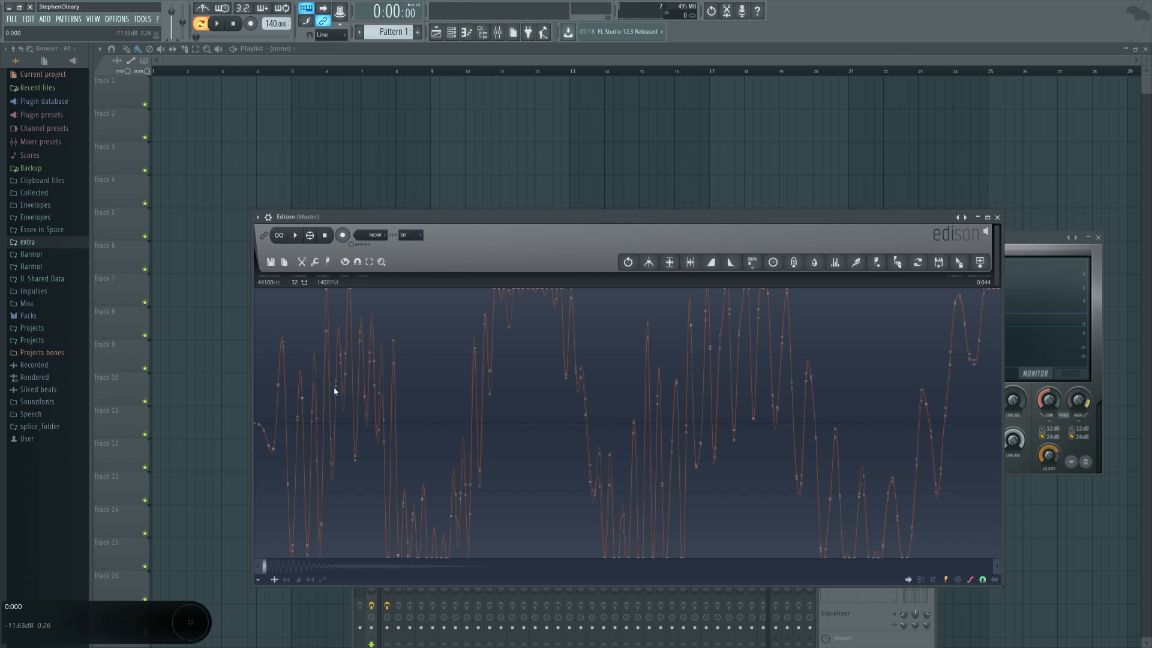
click(263, 570)
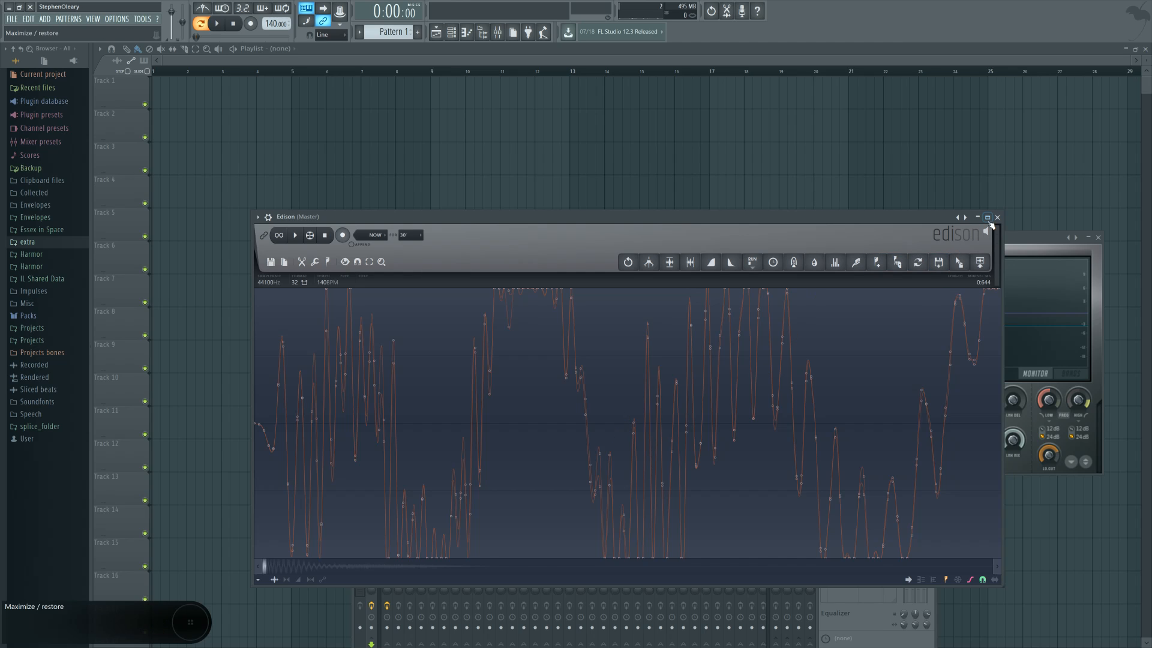
Audition the 140 BPM recording in Edison and close its window.
click(295, 237)
click(330, 237)
click(998, 217)
Reopen the WDH_SNARE35 sample in Edison, audition it, inspect its waveform's start, and return to Sytrus.
click(853, 401)
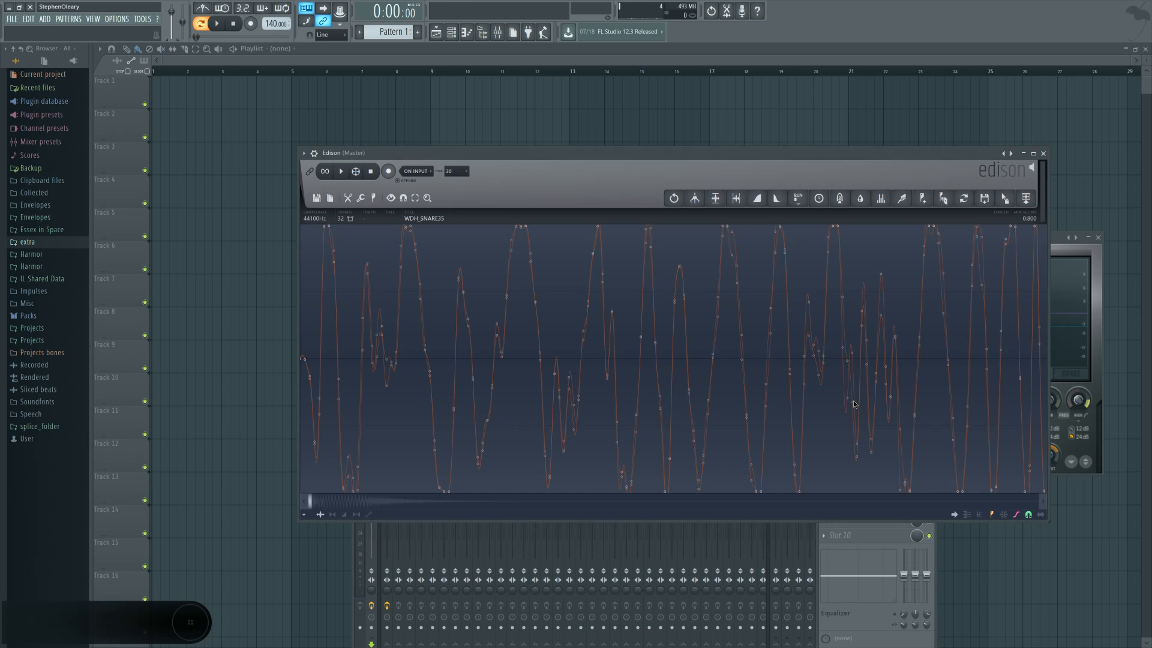
click(341, 172)
click(370, 171)
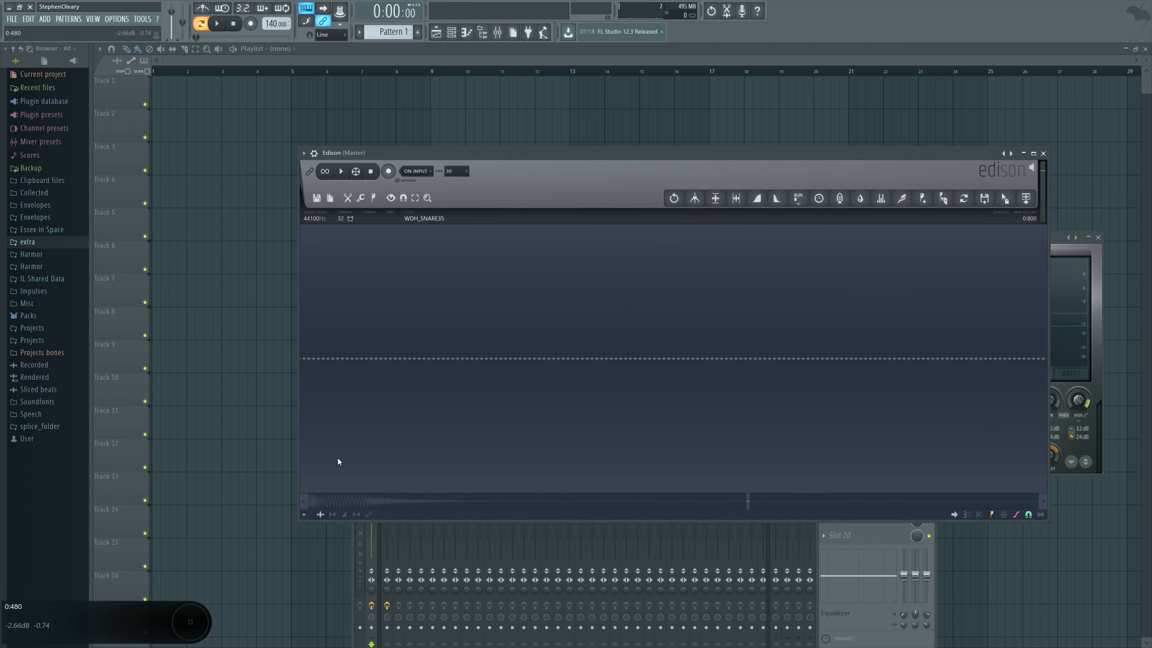
click(310, 501)
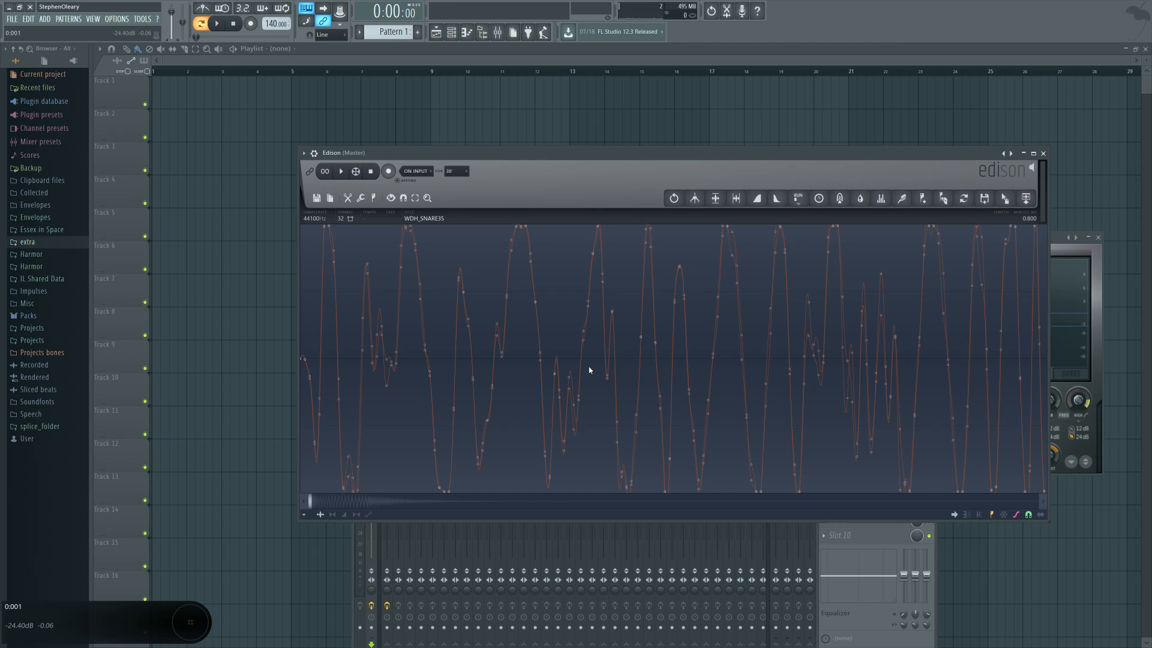
click(1043, 154)
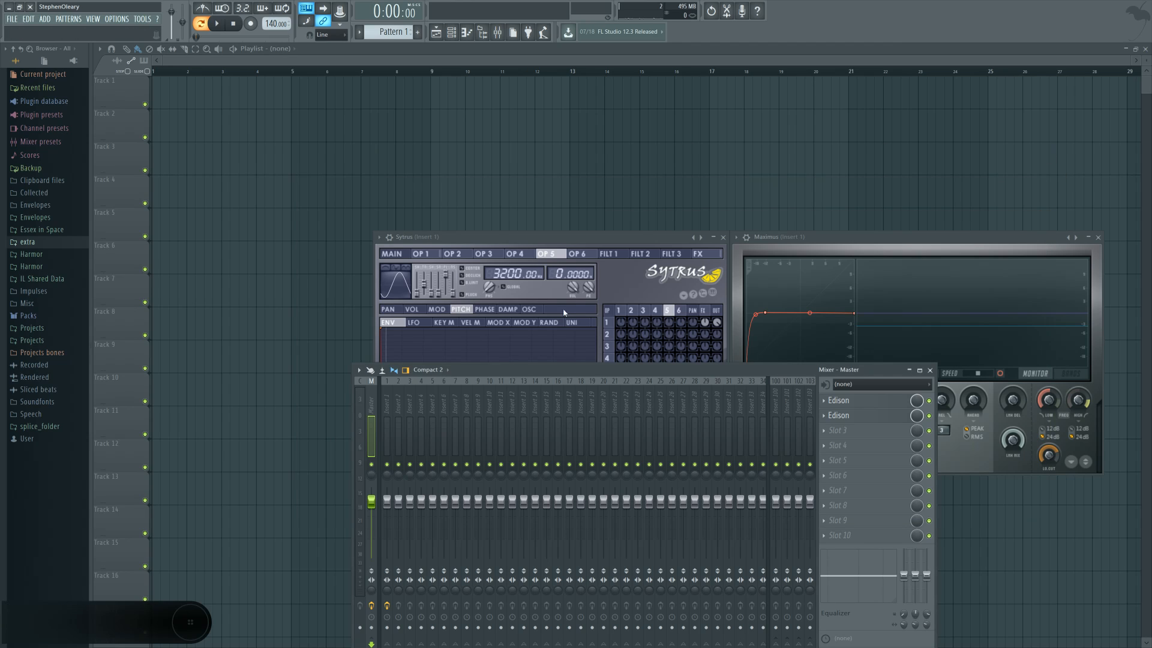
click(603, 241)
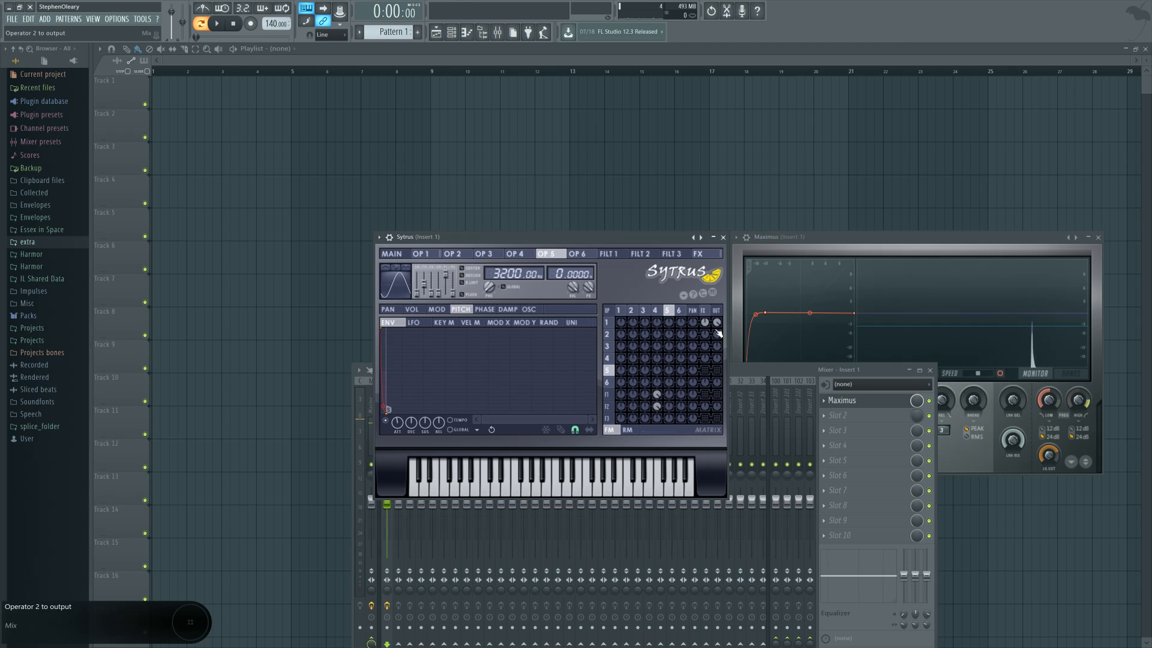
Enable Filter 1's effects and output sends in the matrix and display Filter 1's settings.
right_click(705, 395)
right_click(717, 395)
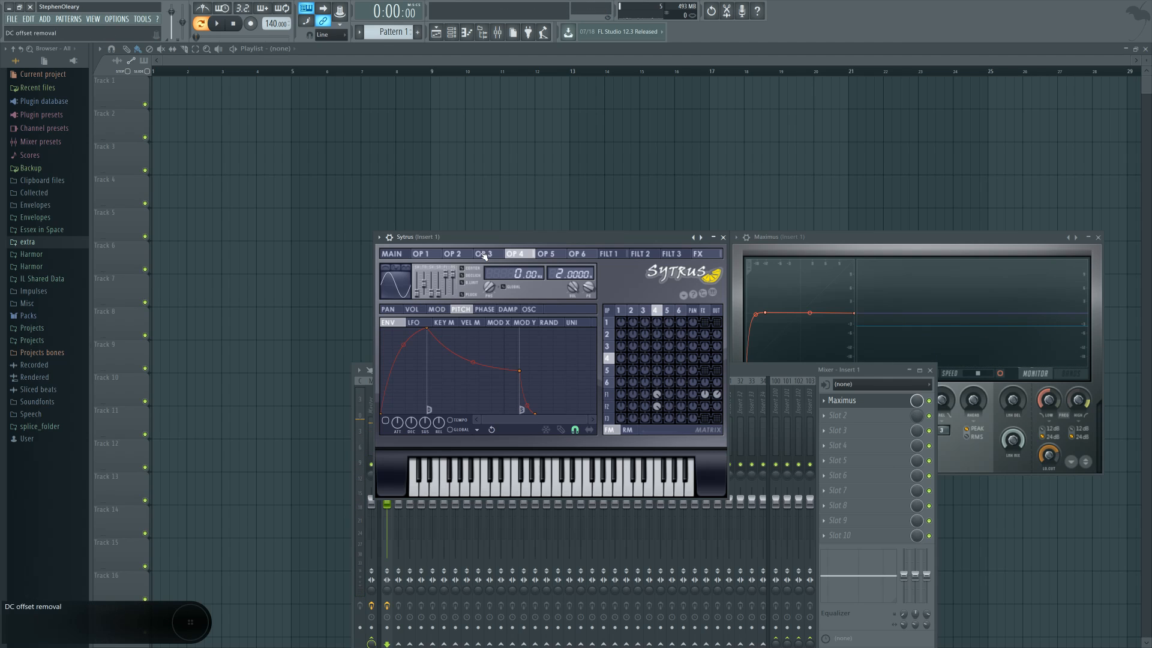
click(610, 394)
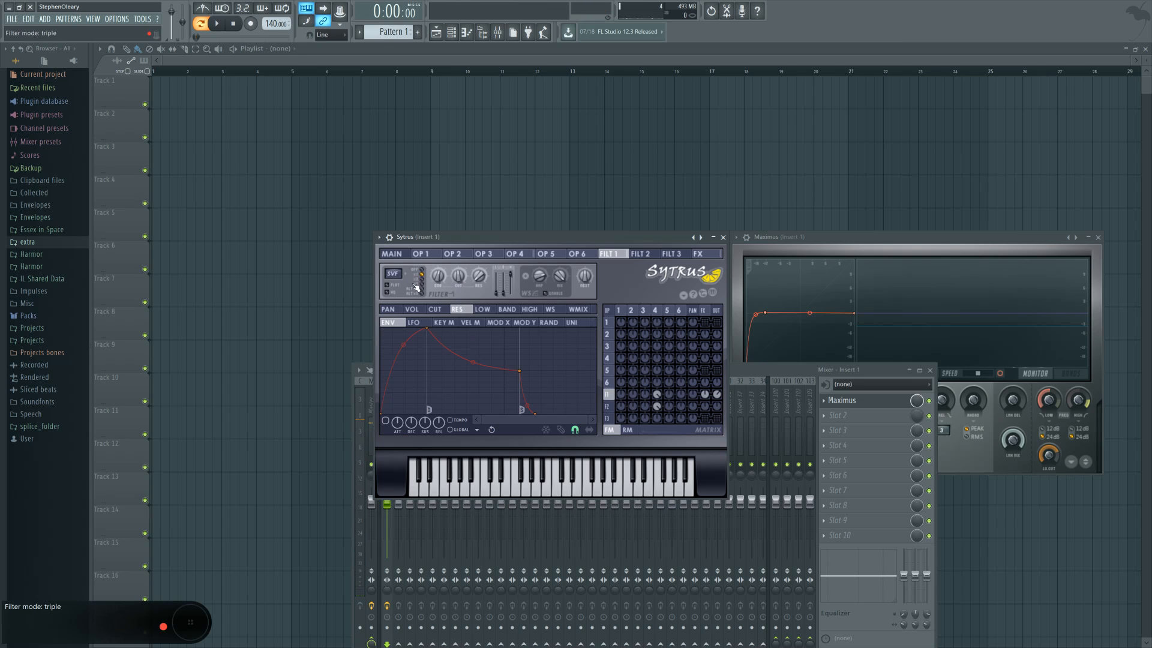
Display the unison mapping of Filter 1's cutoff to examine its curve.
key(q)
click(564, 323)
click(571, 323)
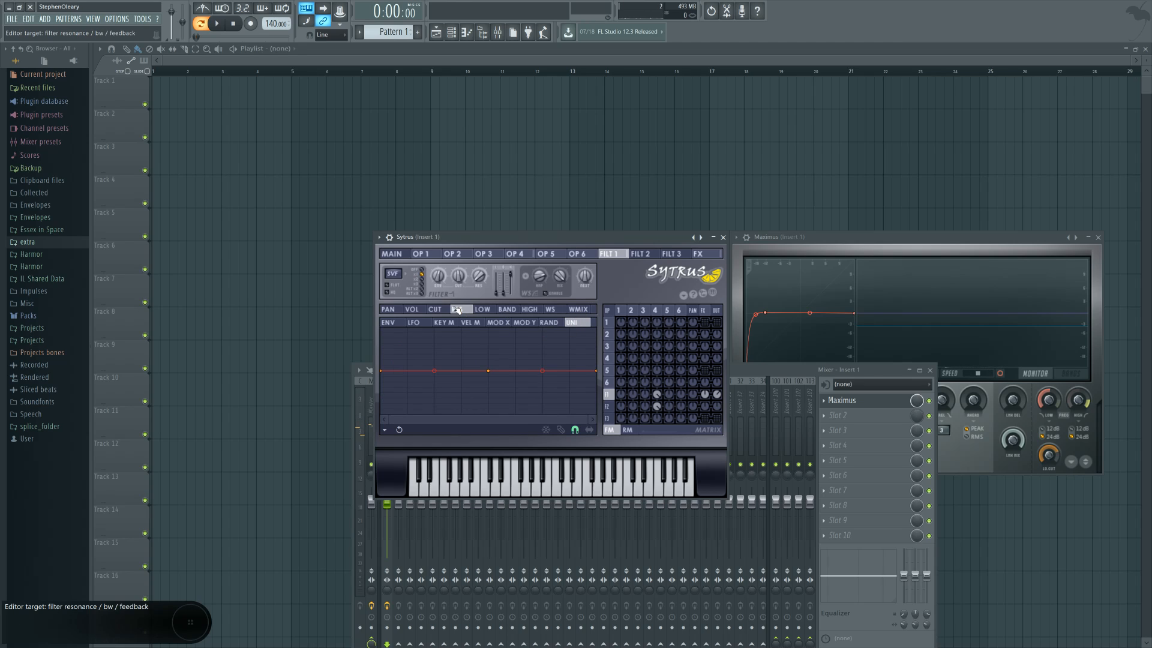
click(435, 309)
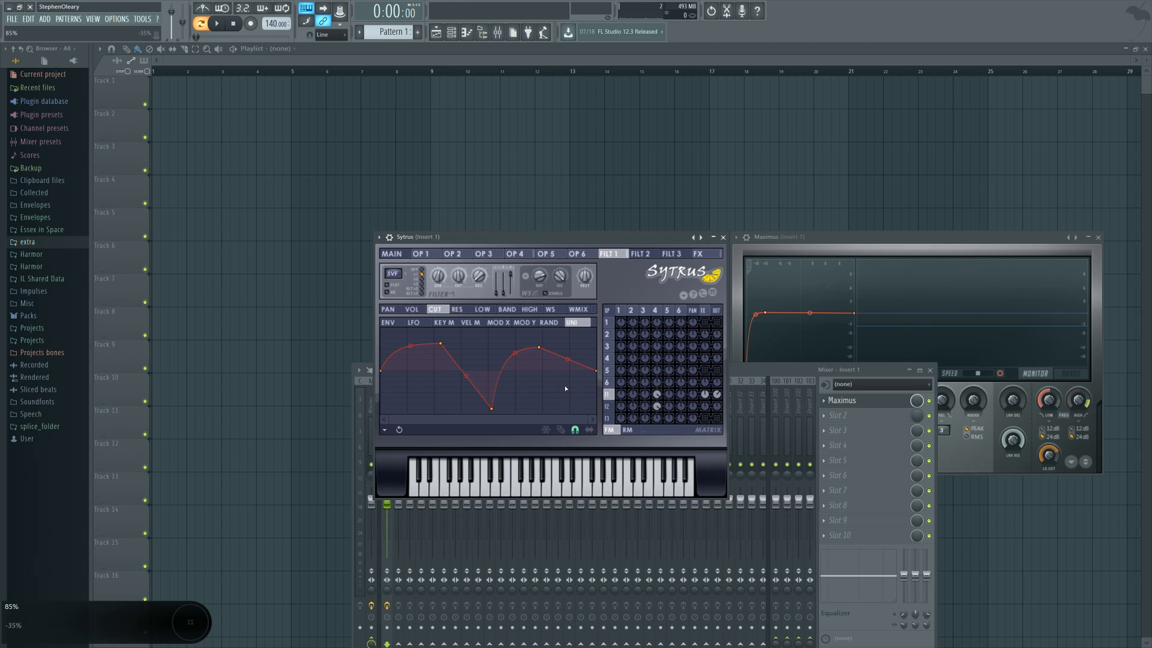
Check the unison settings on the main page and return to Filter 1's cutoff unison mapping.
click(628, 477)
click(392, 254)
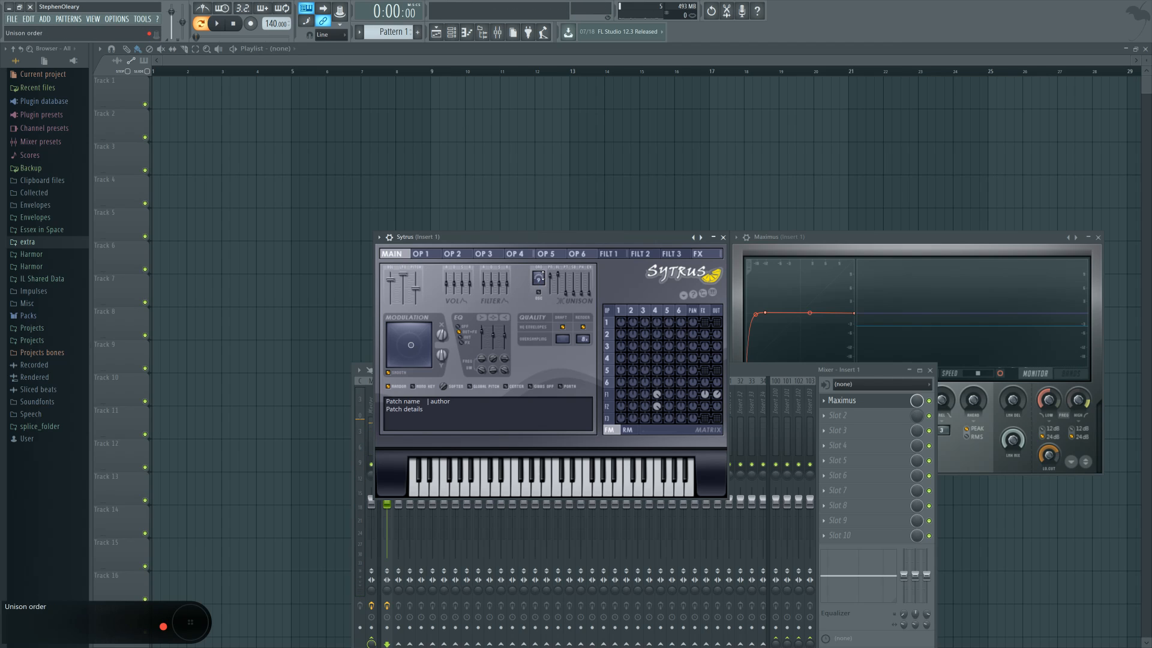
click(608, 395)
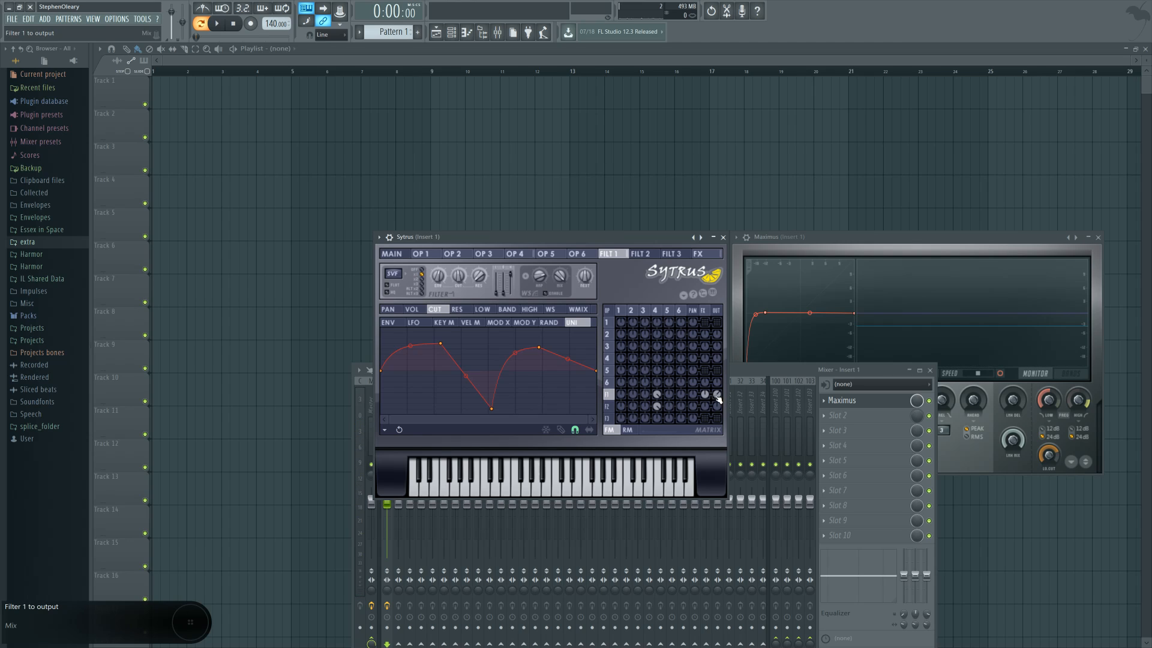
Display Filter 2's settings and inspect its cutoff envelope while auditioning the sound.
click(656, 311)
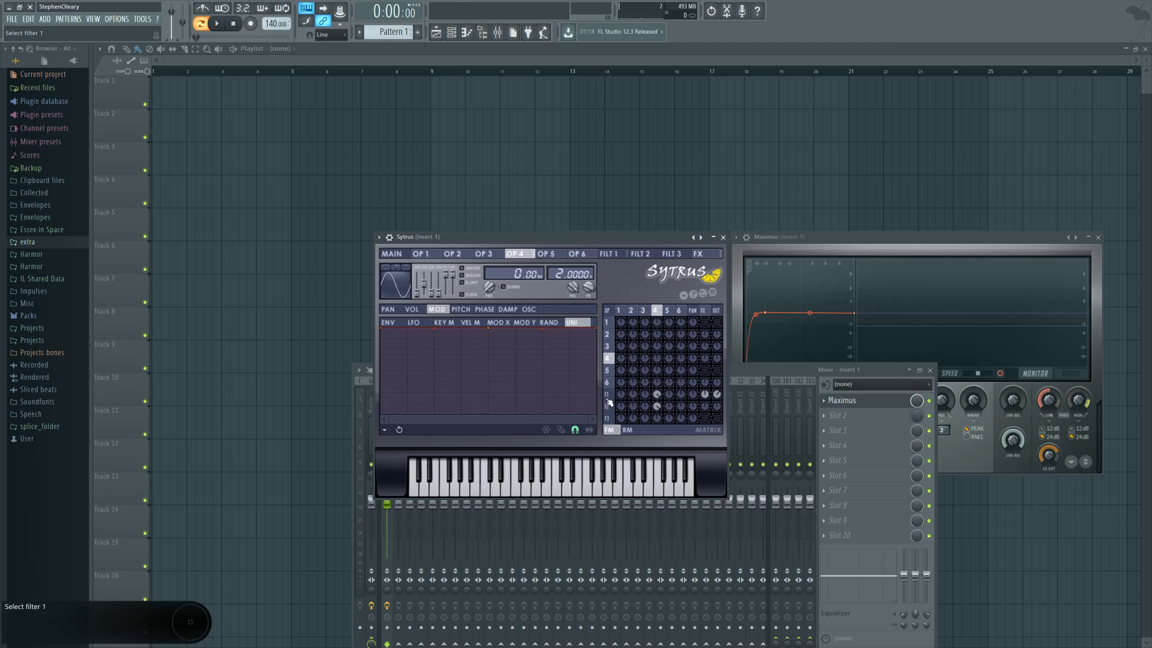
click(609, 406)
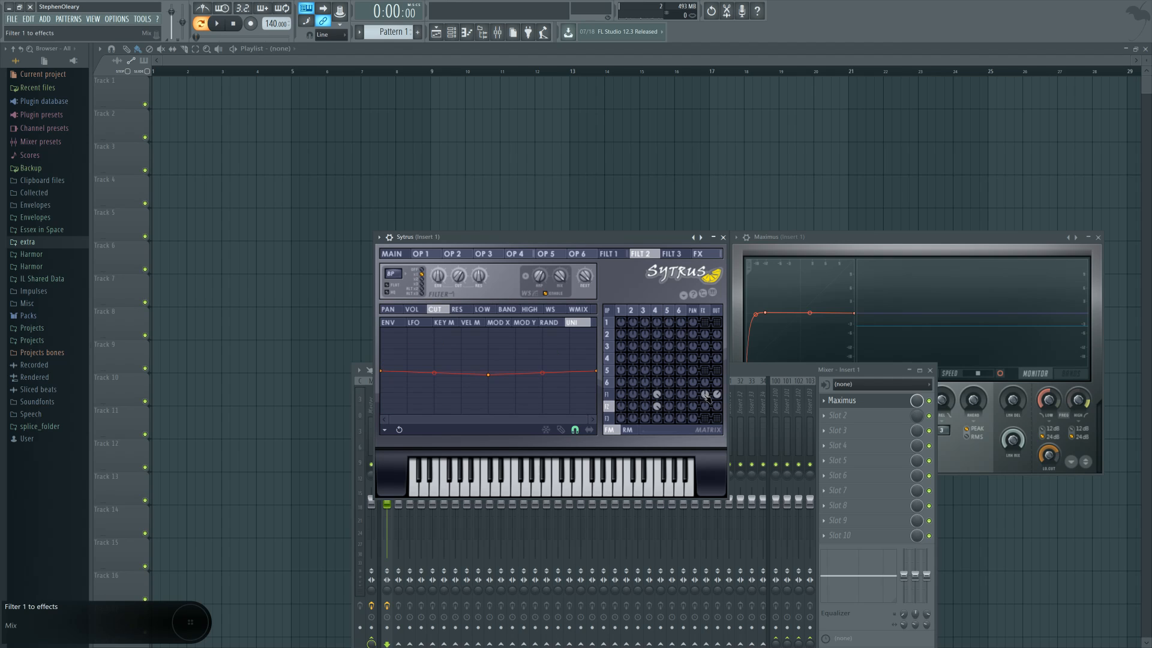
click(427, 275)
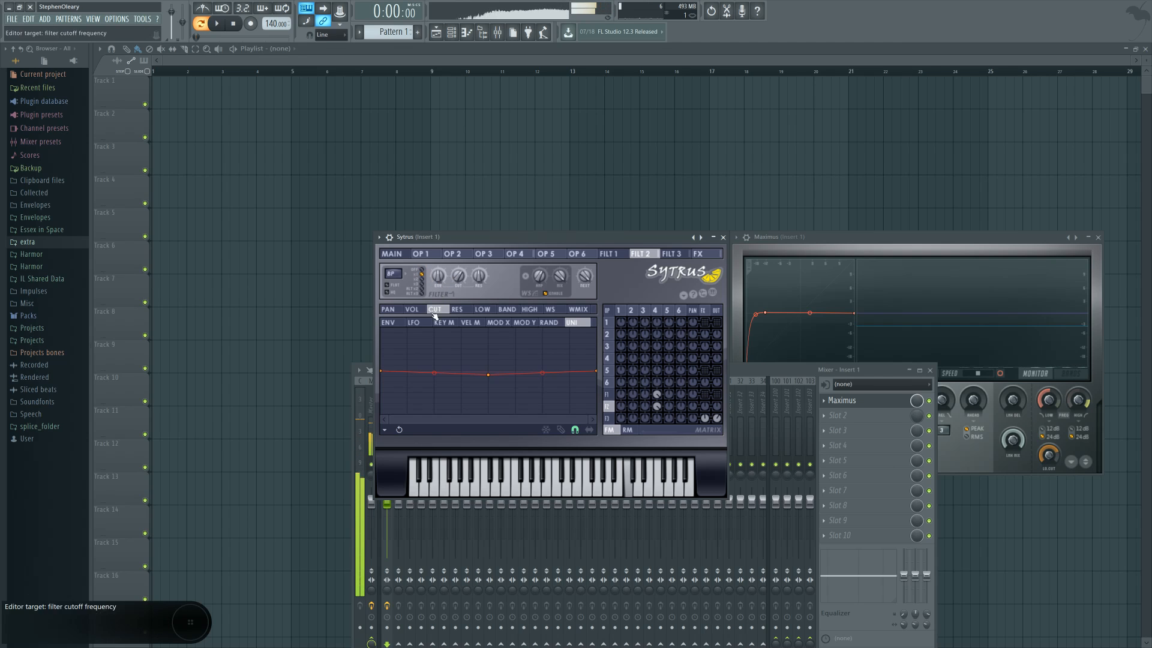
click(401, 326)
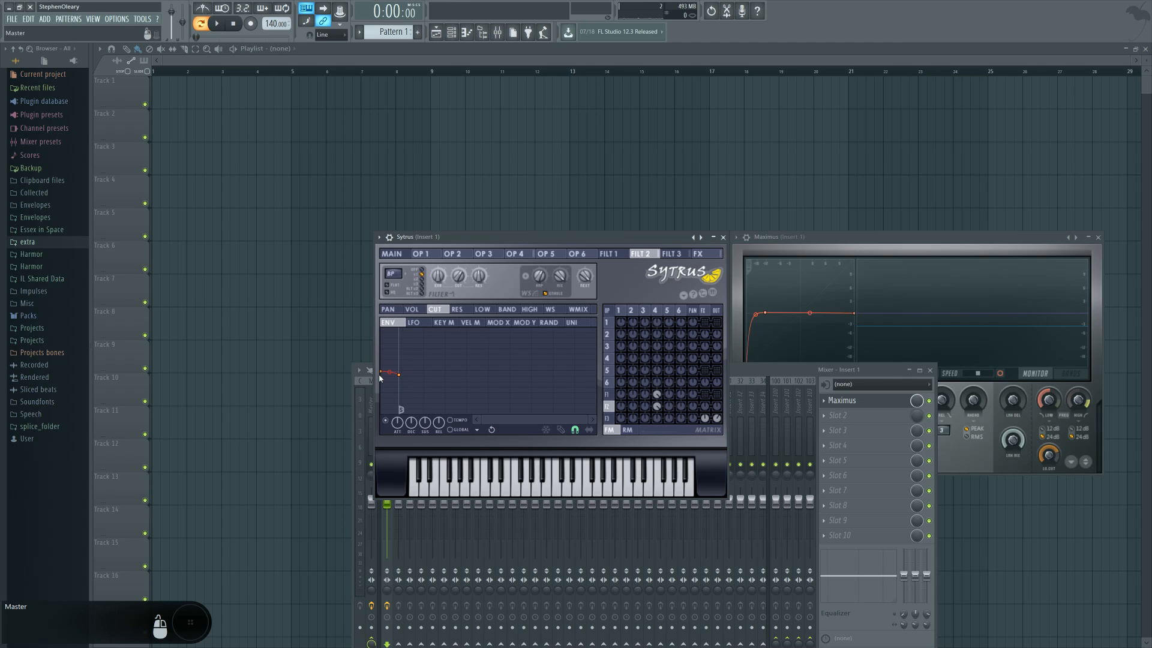
drag(382, 373, 382, 373)
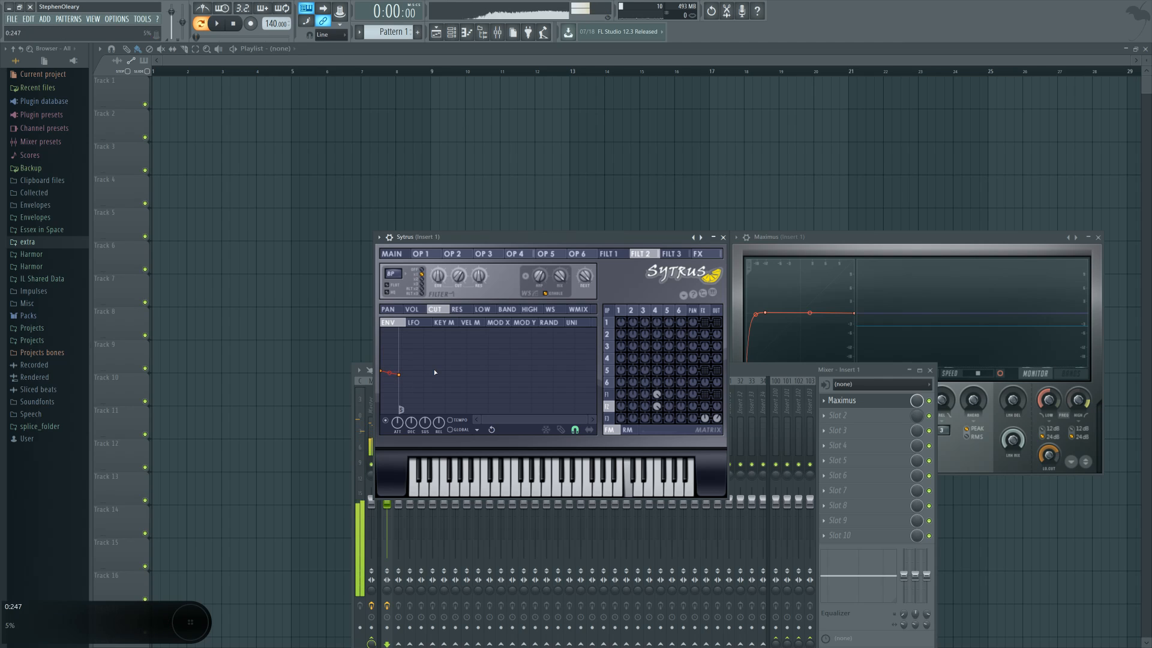
Inspect Filter 2's resonance envelope and unison mapping, audition the sound, and return to the cutoff unison mapping.
click(457, 309)
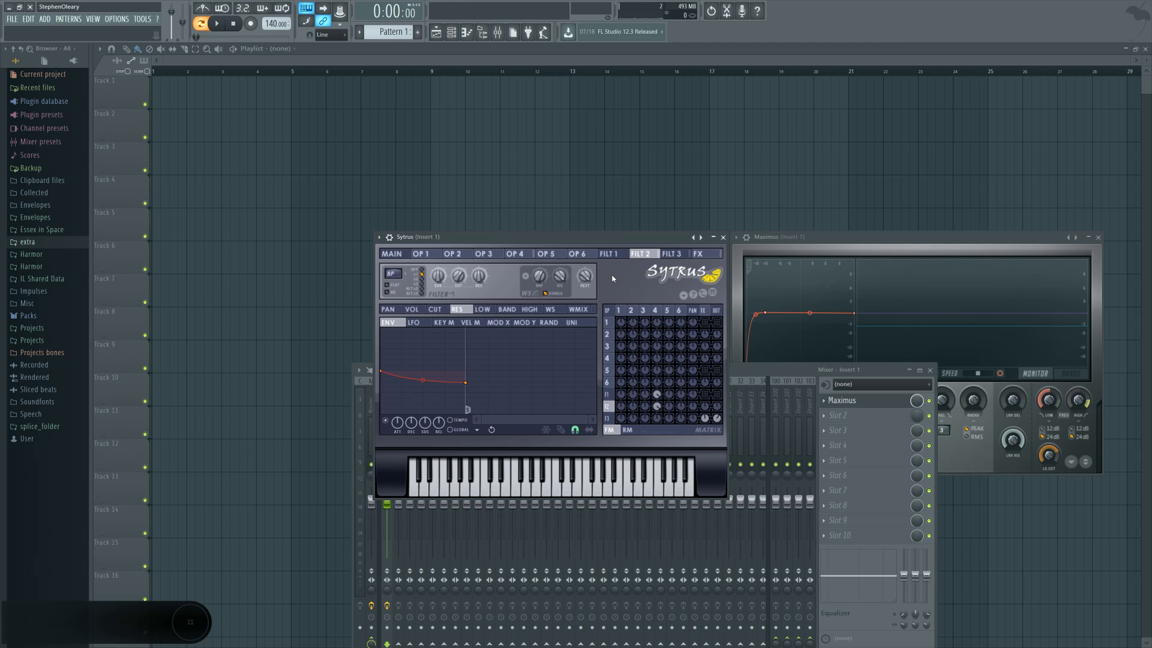
key(q)
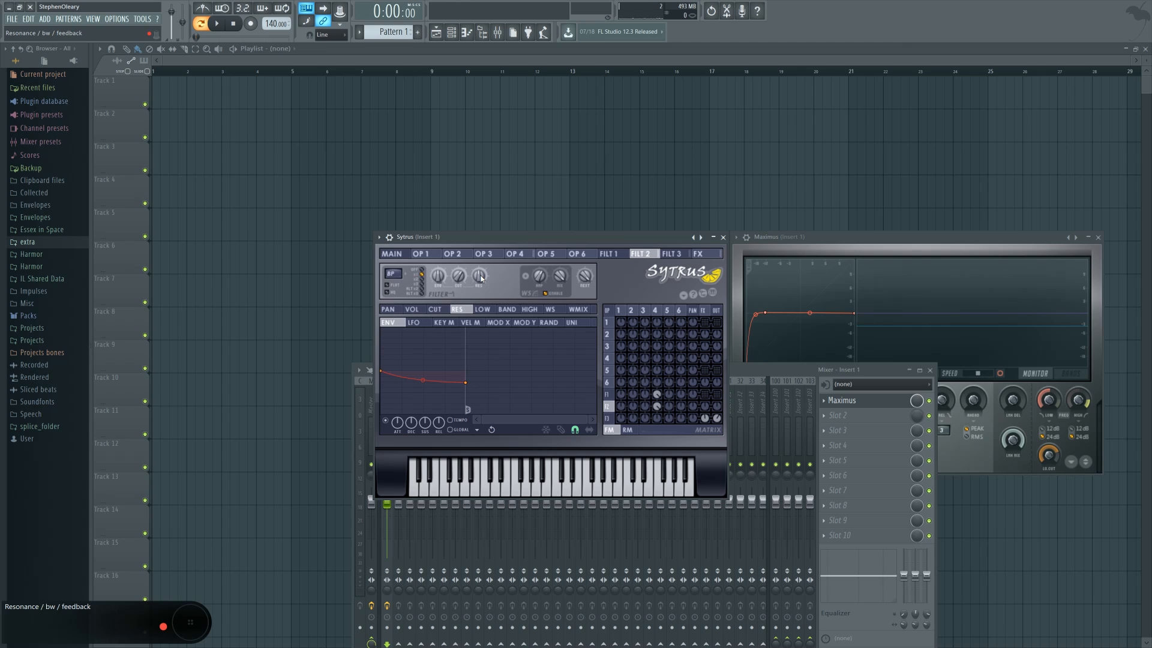
click(577, 323)
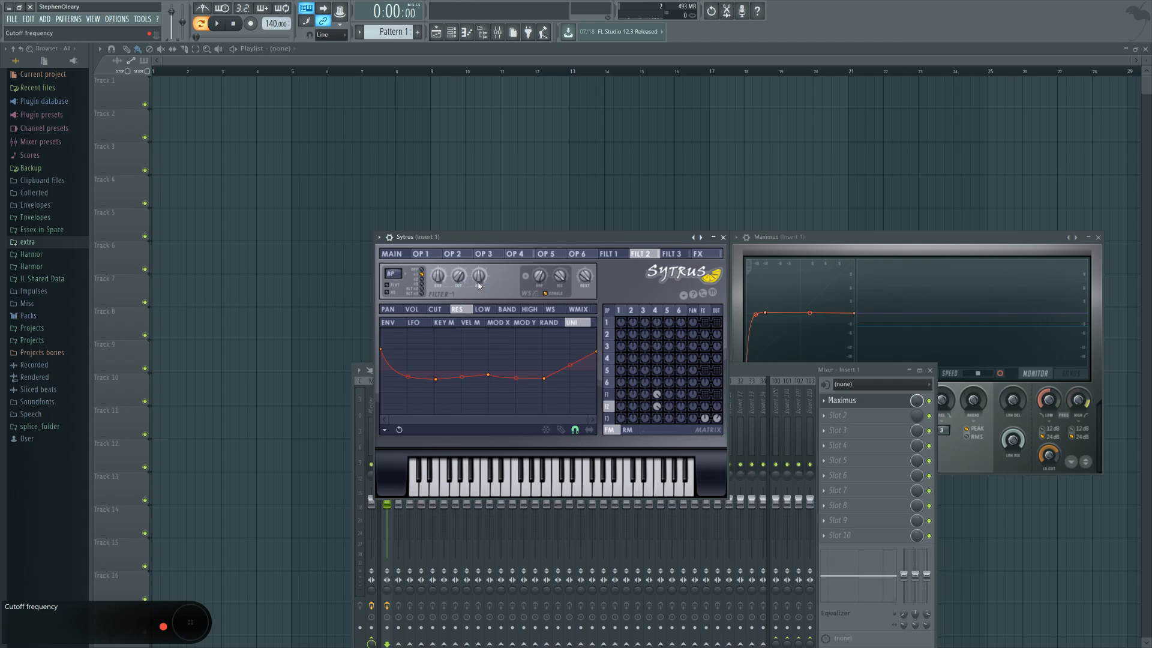
mouse_move(479, 277)
mouse_down()
mouse_move(480, 255)
mouse_move(480, 304)
mouse_move(480, 273)
mouse_up()
key(q)
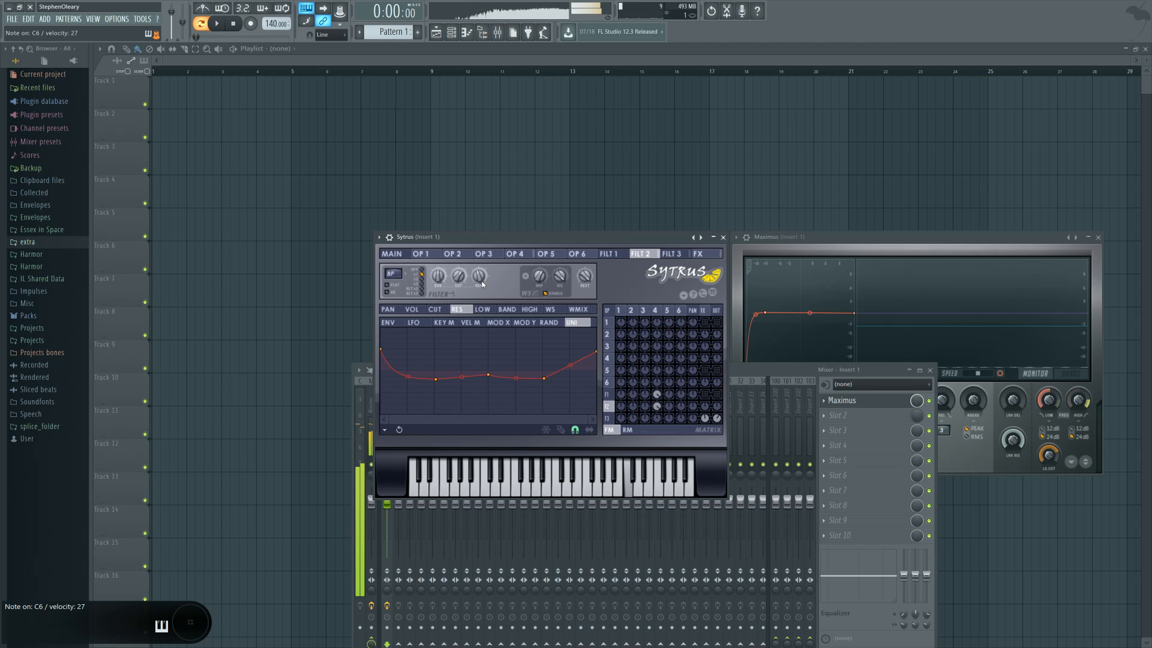
click(431, 311)
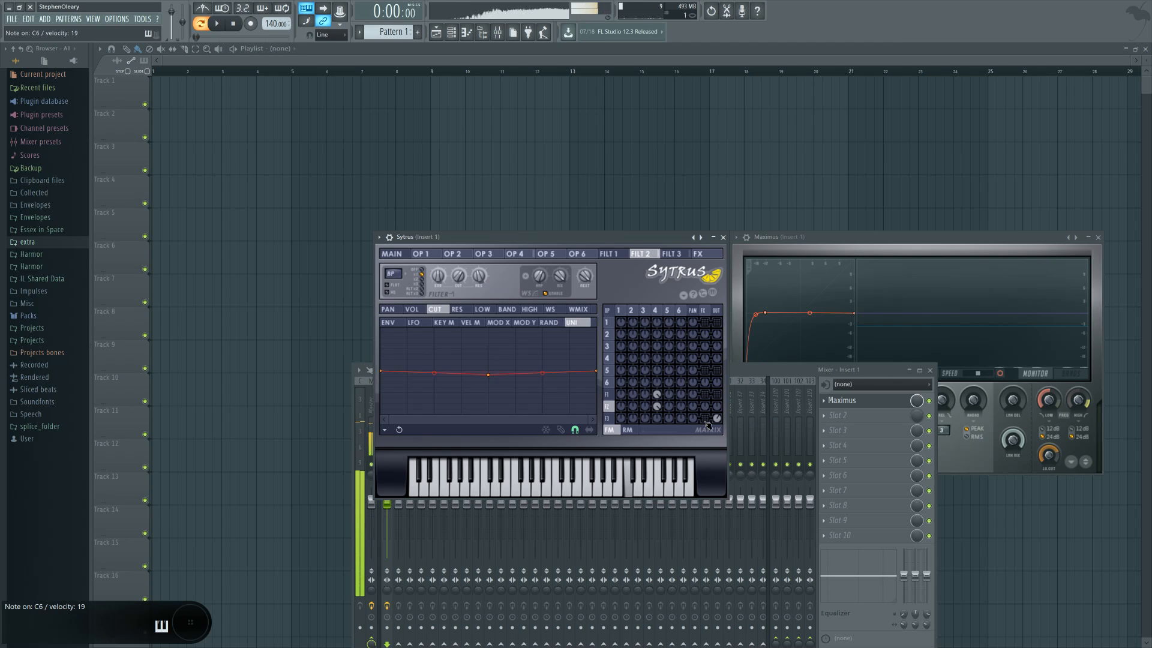
Re-enable the effects and output sends of Filter 1, Operator 5 and Operator 1 in the matrix.
right_click(718, 394)
right_click(707, 394)
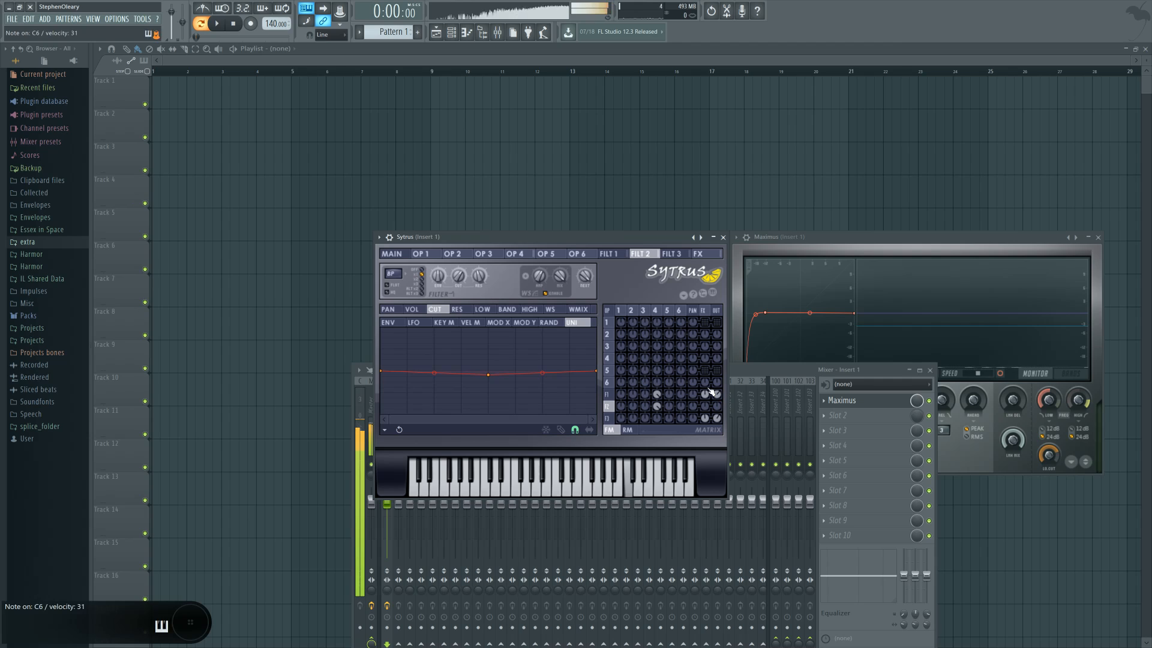
right_click(707, 370)
right_click(716, 370)
right_click(716, 323)
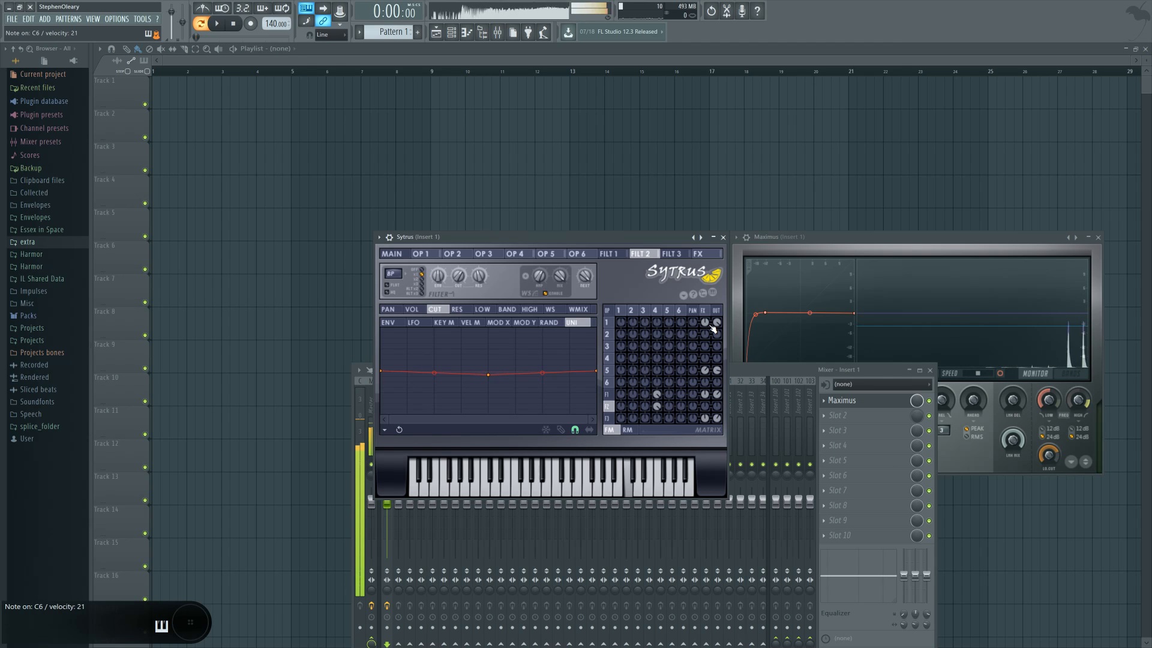
right_click(706, 323)
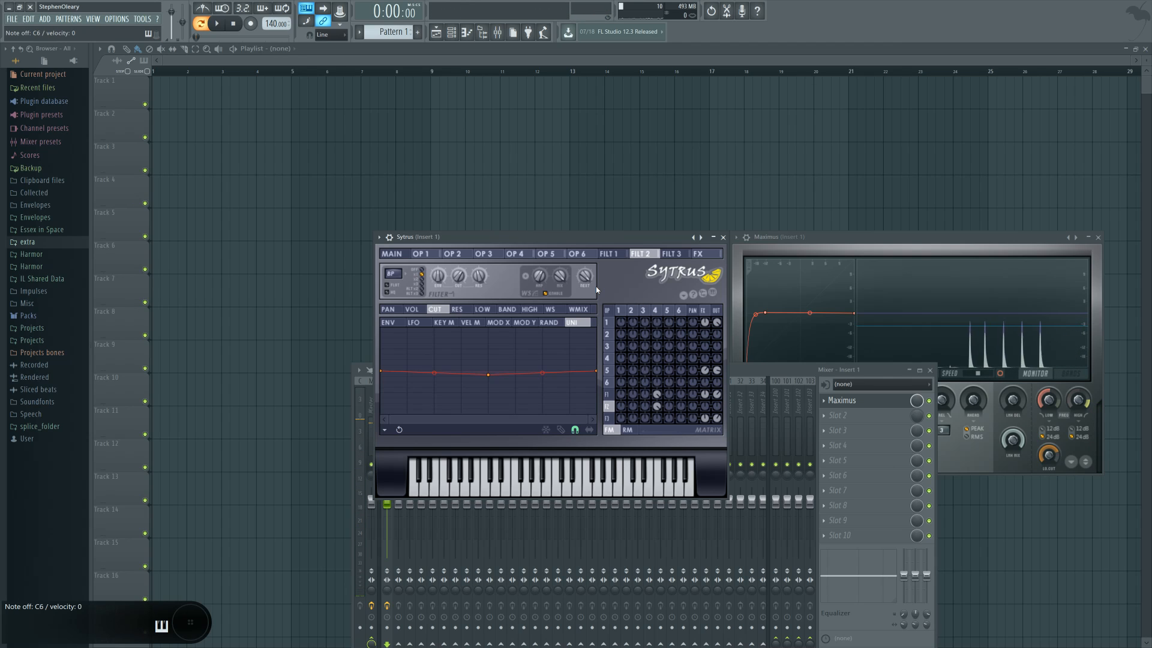
Show Sytrus's main page, bring up Maximus from the mixer, and audition the snare with its Master band displayed.
click(393, 255)
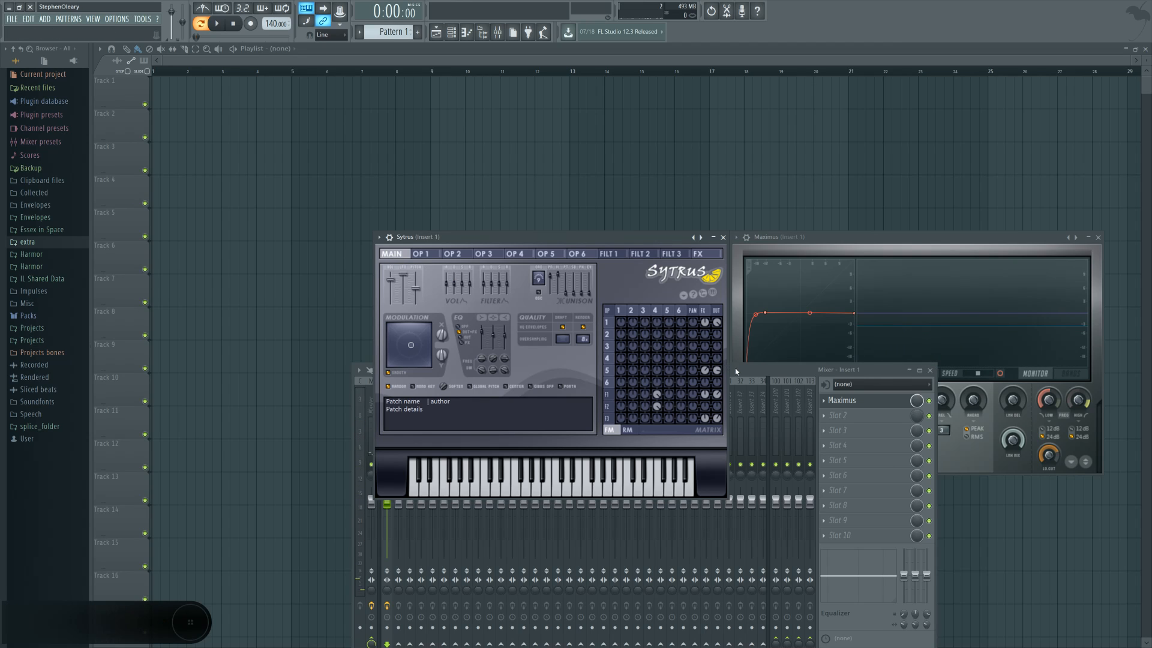
click(756, 377)
click(857, 405)
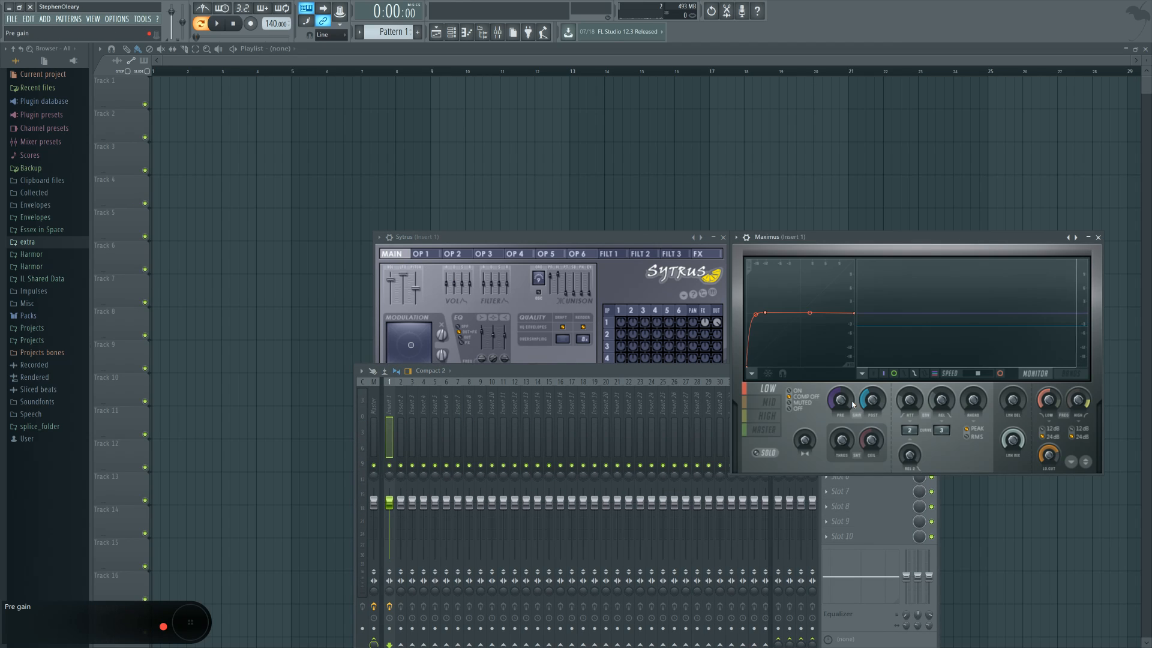
click(766, 431)
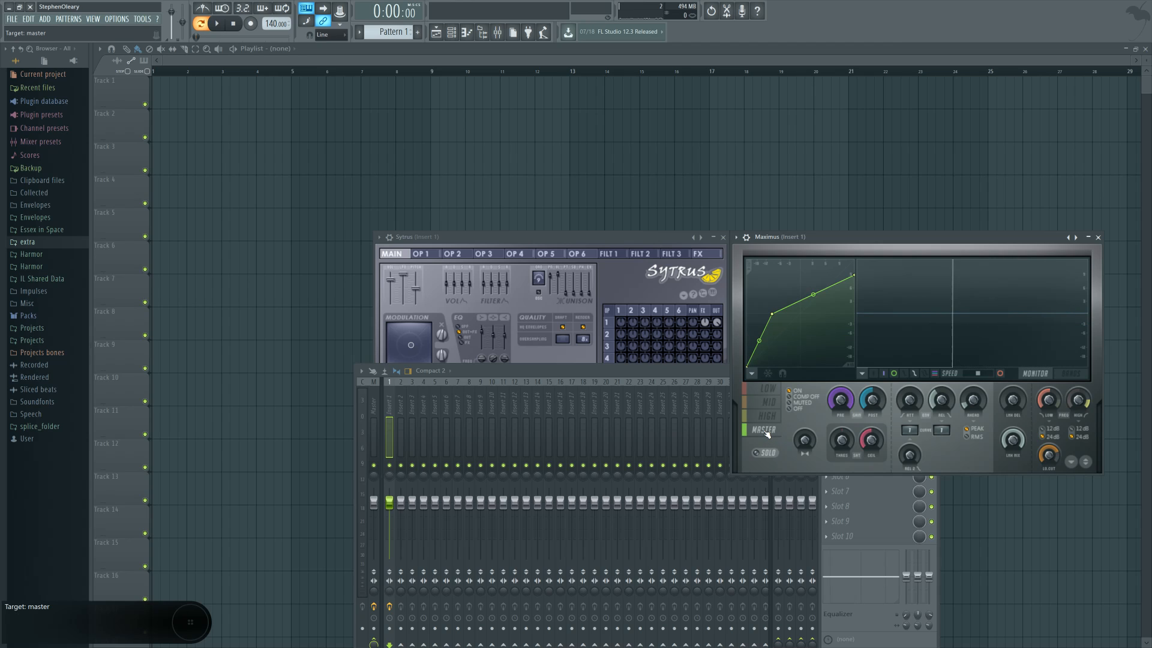
key(z)
key(z)
key(z)
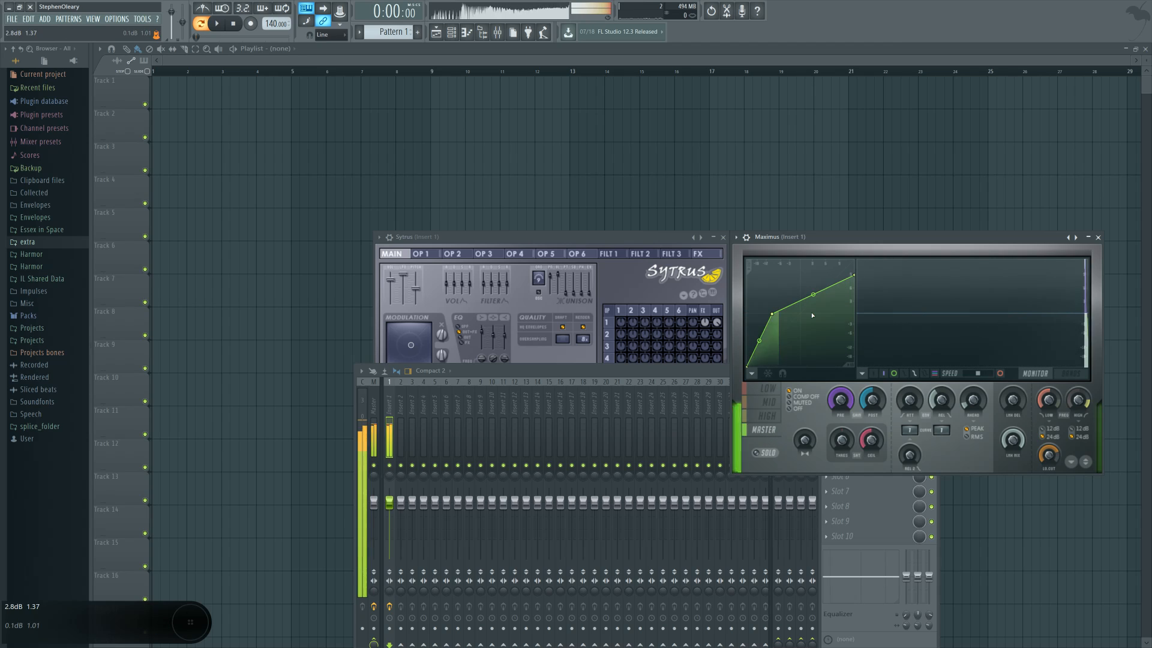
Return to Sytrus and adjust the Modulation X amount on the main page while auditioning the snare.
click(653, 241)
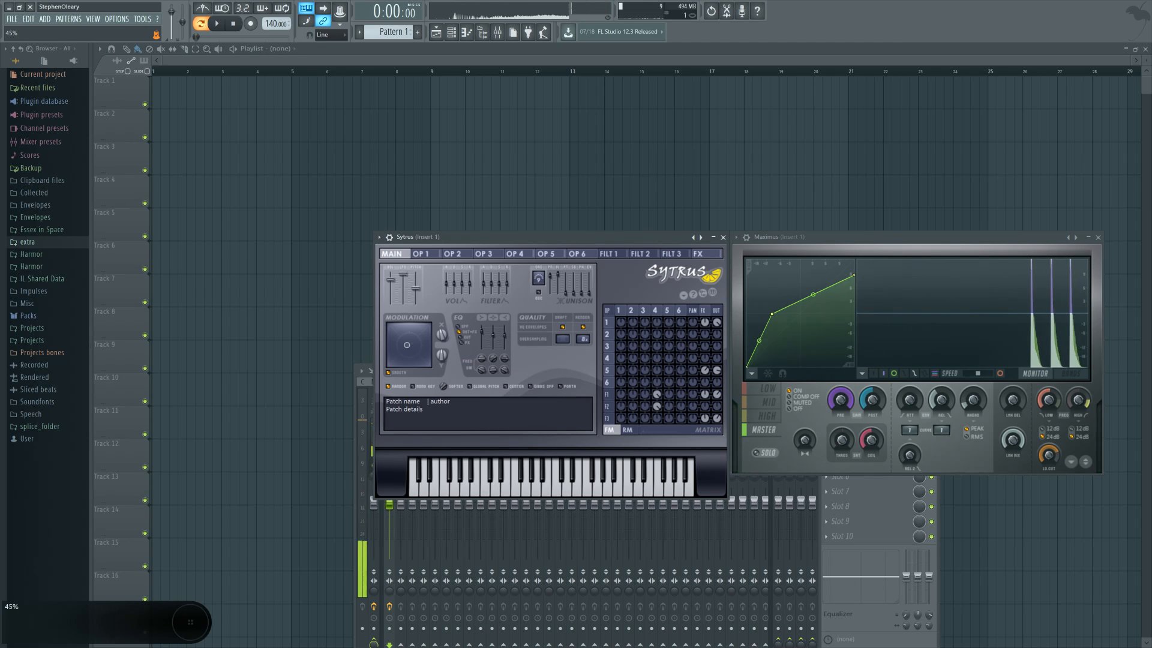
drag(443, 339, 443, 336)
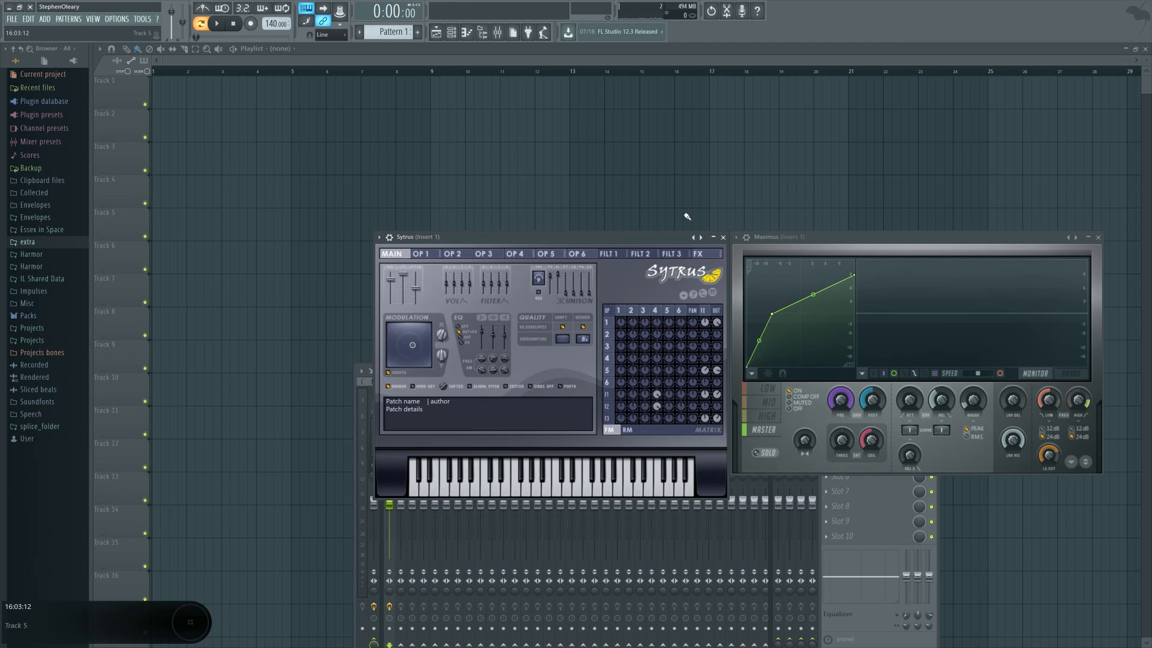
Insert Fruity Parametric EQ 2 ahead of Maximus on Insert 1 and turn its slot's mix level down.
click(358, 389)
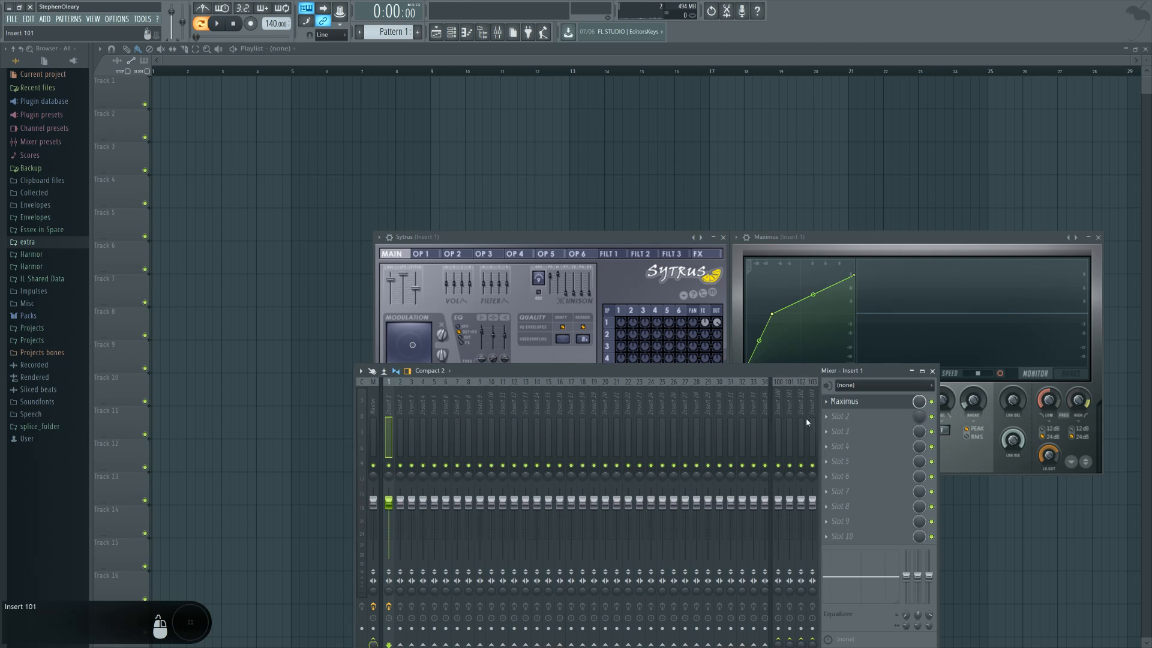
click(840, 401)
click(974, 427)
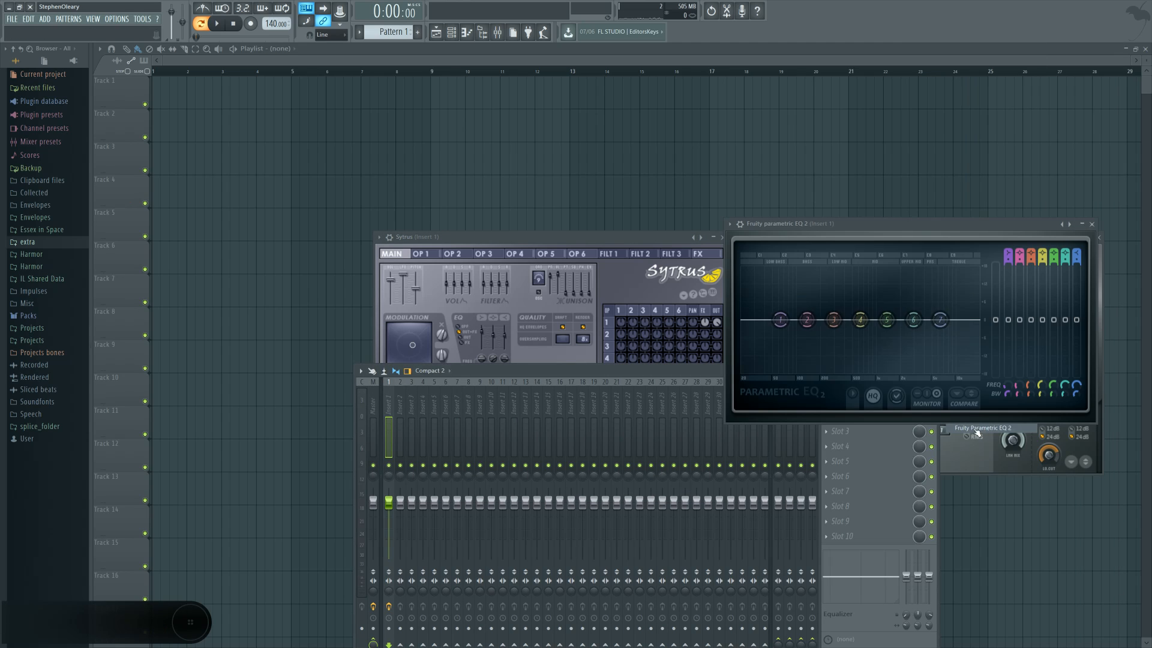
drag(814, 231, 554, 428)
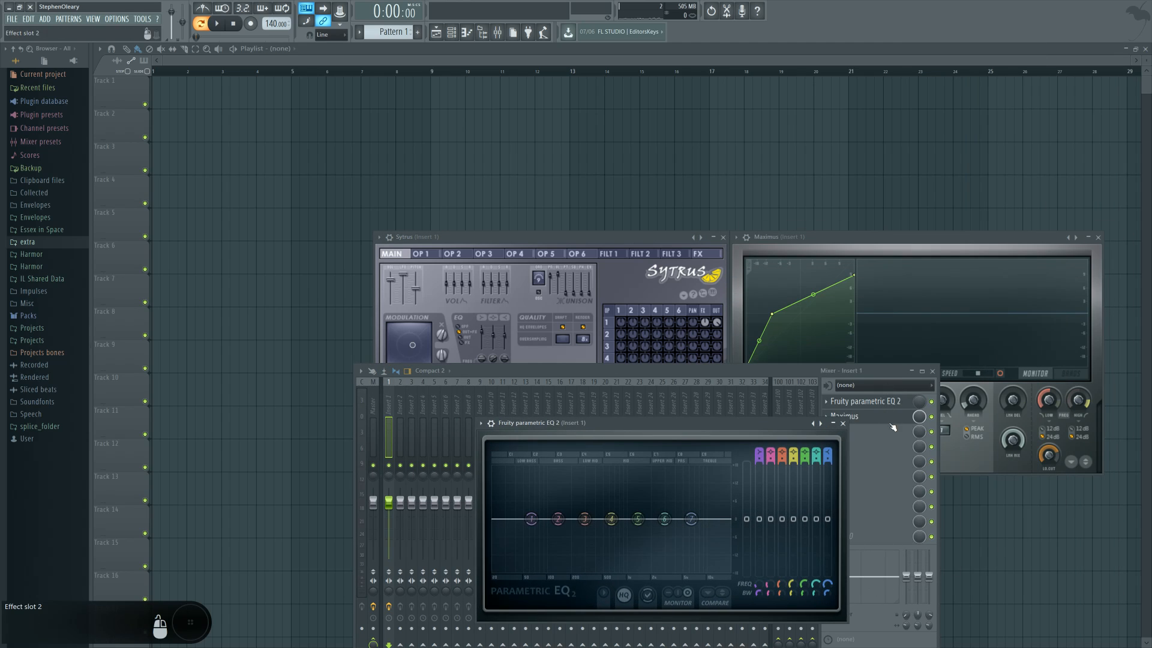
drag(919, 402, 919, 444)
Arrange the Fruity Parametric EQ 2 window over Maximus and bring Sytrus to the front beside it.
click(864, 401)
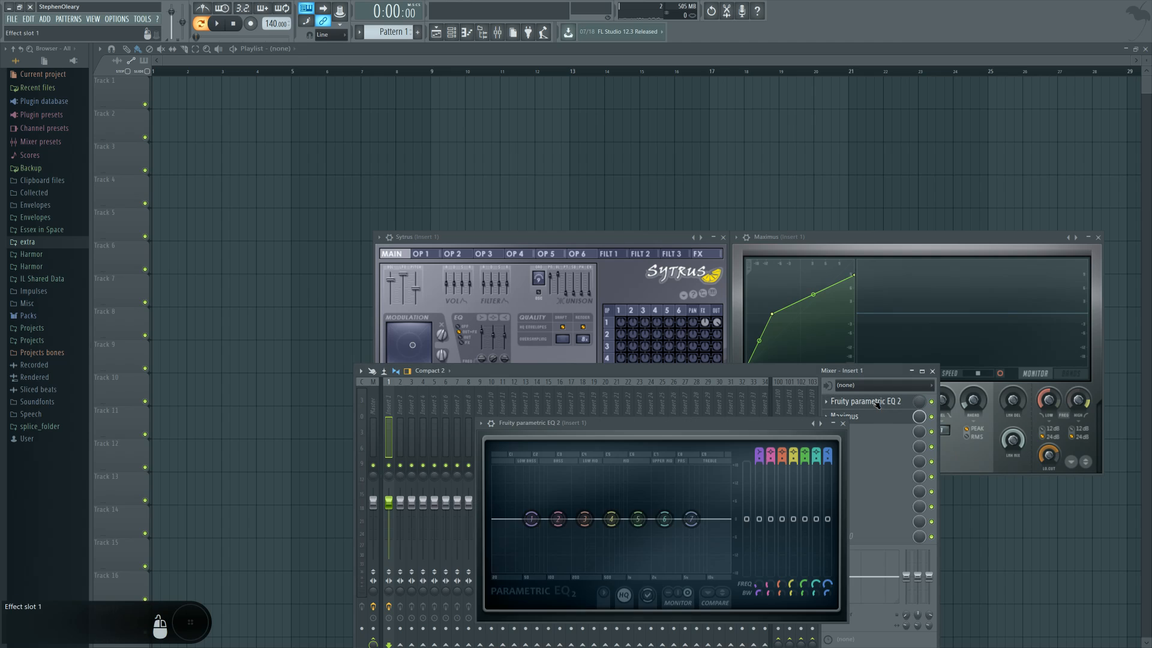
drag(792, 425, 1046, 253)
drag(664, 237, 653, 239)
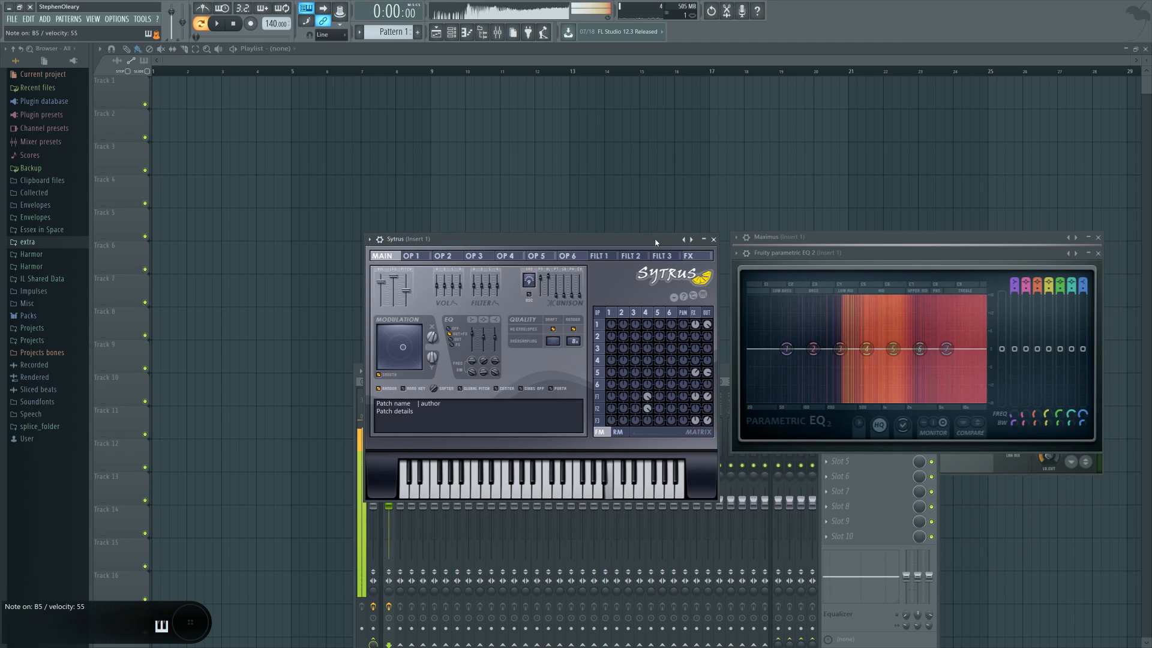
Mute the other layers' sends to isolate Operator 1 and examine its spectrum in the EQ while auditioning.
right_click(696, 424)
right_click(708, 423)
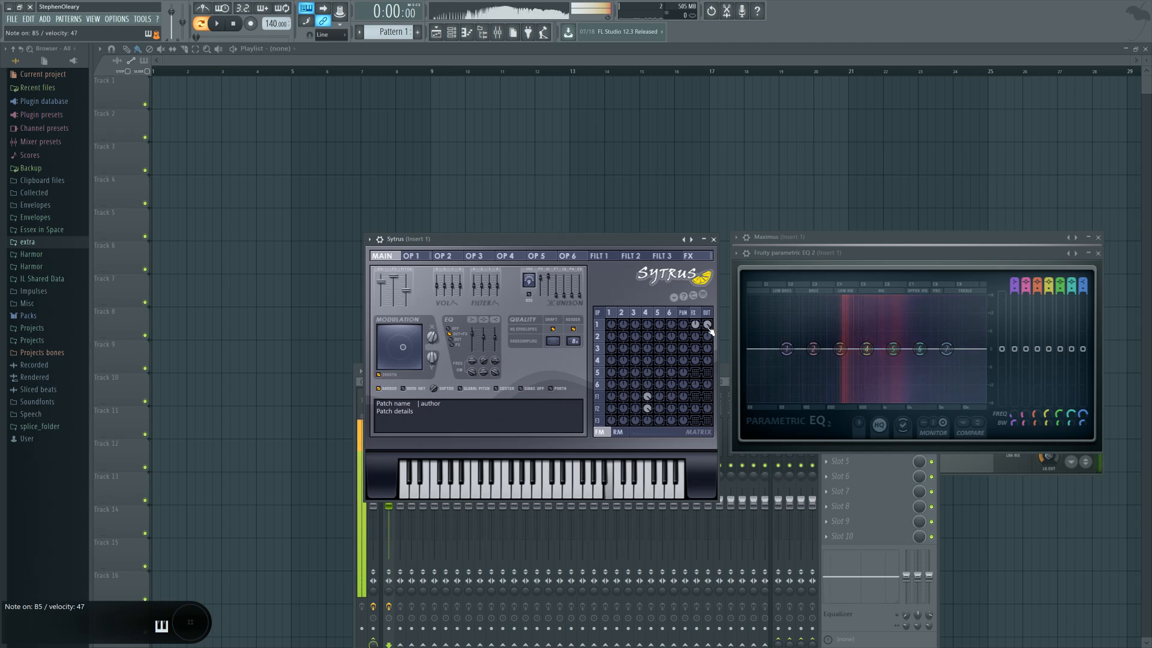
drag(709, 326, 709, 340)
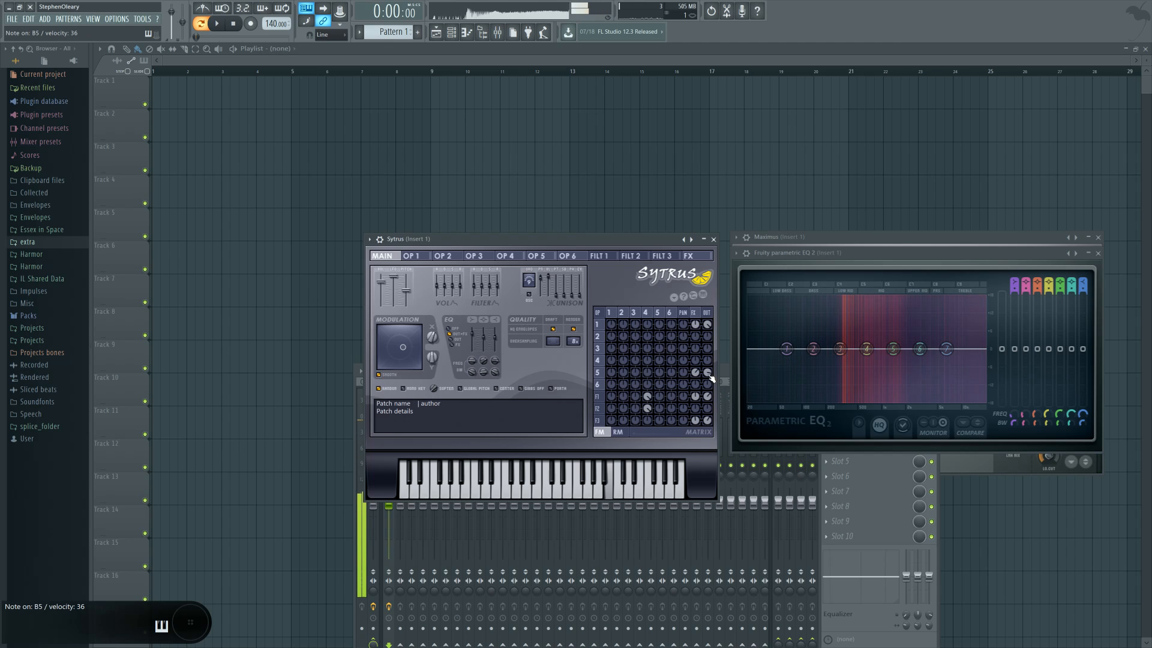
Toggle the sends of Operator 1, Filter 1 and Filter 3 to compare the layers' spectra, and restore them all.
right_click(708, 325)
right_click(695, 325)
right_click(707, 397)
right_click(696, 397)
right_click(708, 420)
right_click(696, 421)
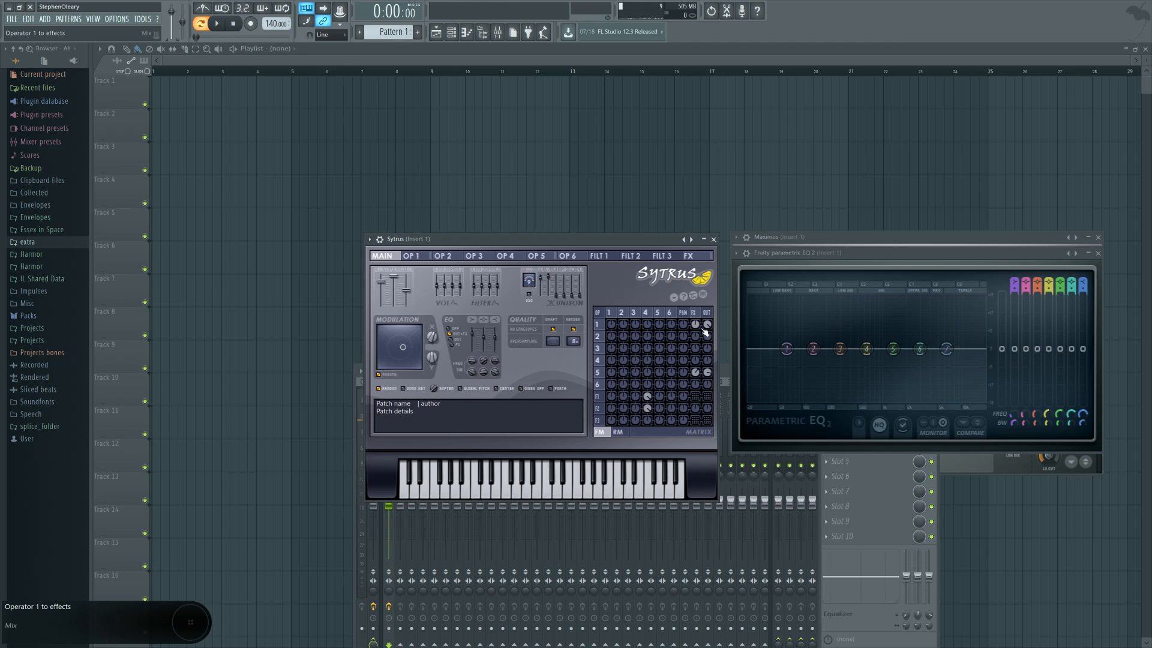
right_click(695, 386)
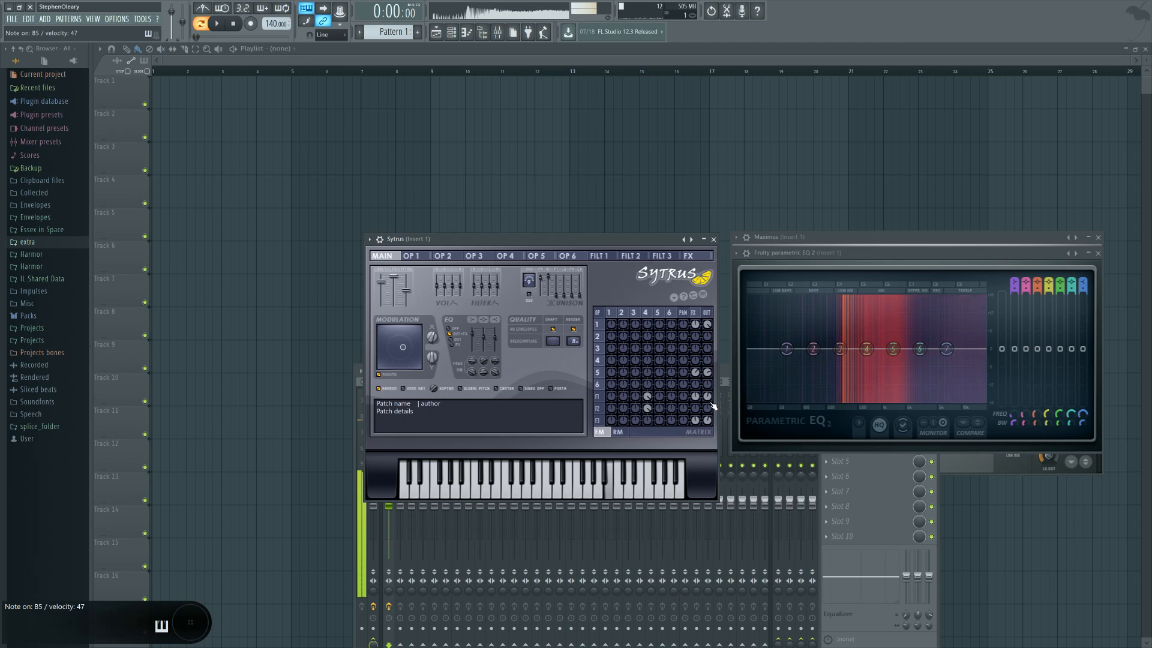
Bring up Maximus from the mixer and shift the knee point of its Master compression curve to a lower input level.
click(772, 465)
click(852, 416)
click(852, 416)
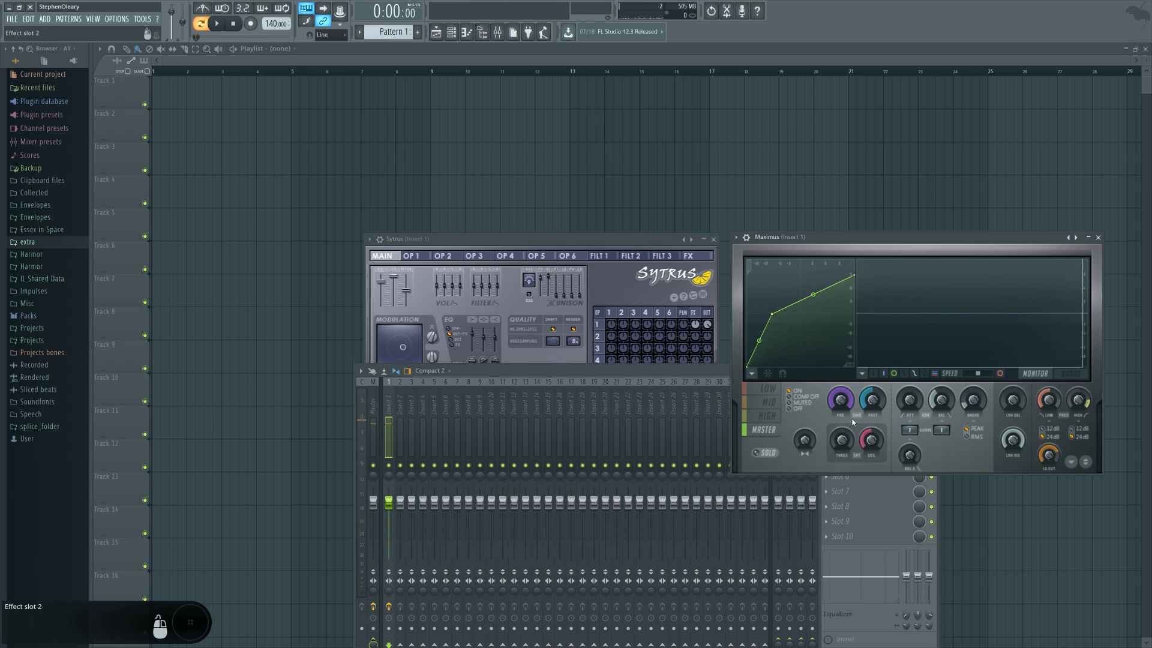
mouse_move(772, 313)
mouse_down()
mouse_move(754, 312)
mouse_move(764, 314)
mouse_up()
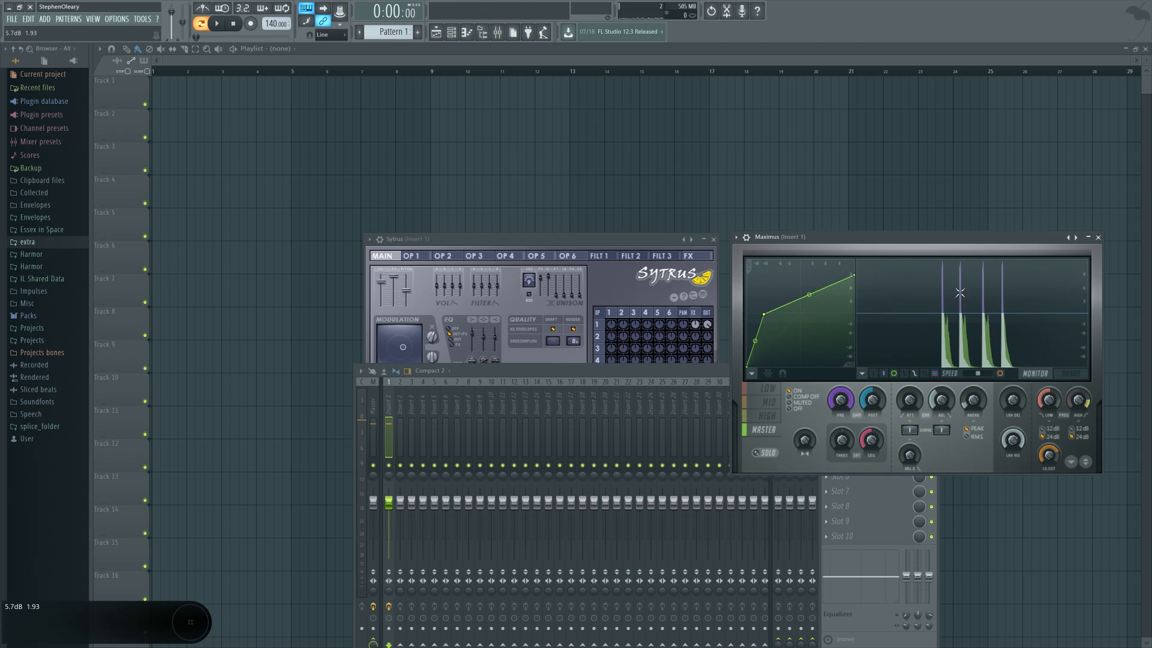
Return to Sytrus, adjust Operator 1's output level in the matrix, and audition the snare repeatedly through Maximus.
click(666, 242)
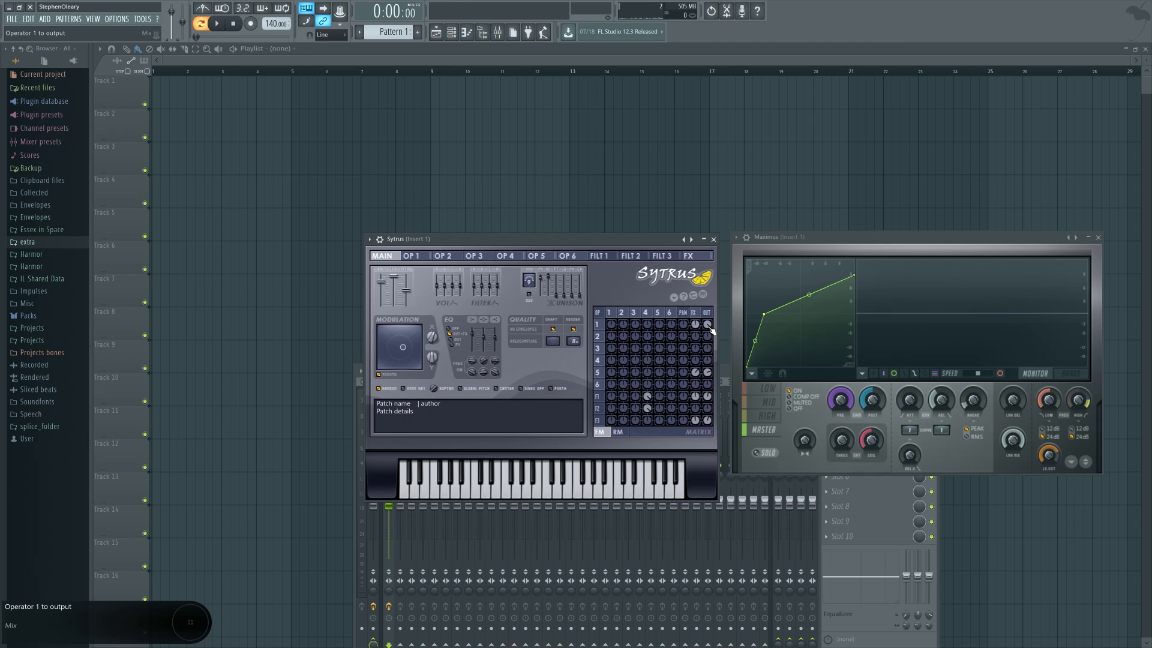
drag(709, 327, 709, 351)
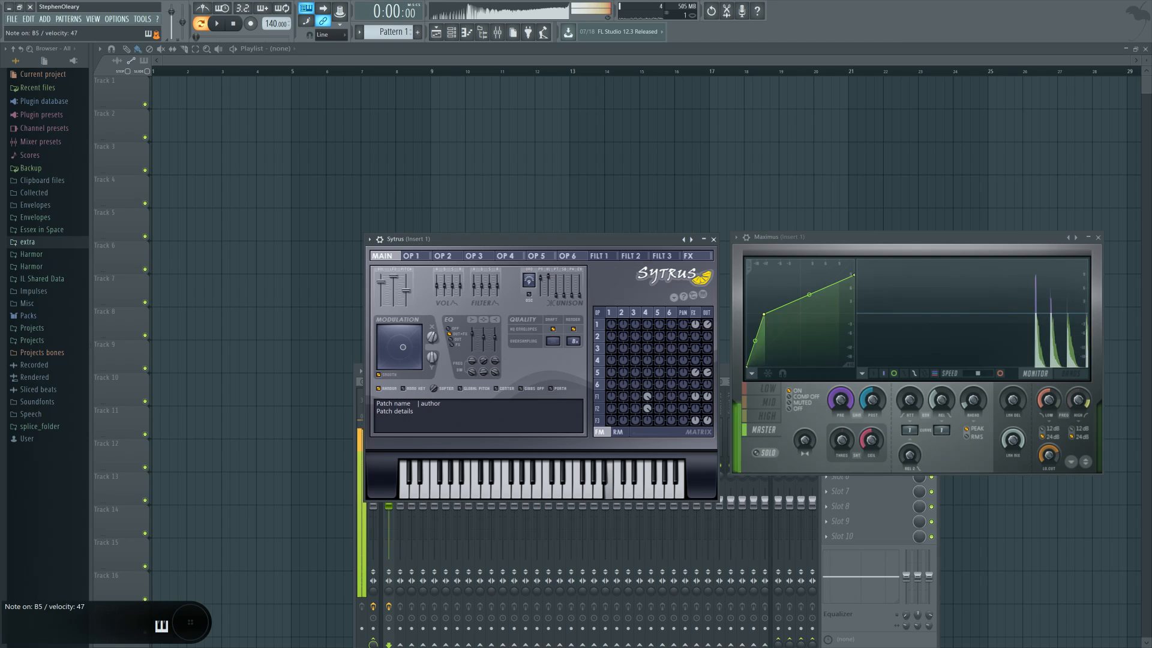
key(m)
key(m)
key(m)
key(m)
key(m)
key(m)
key(m)
key(m)
key(m)
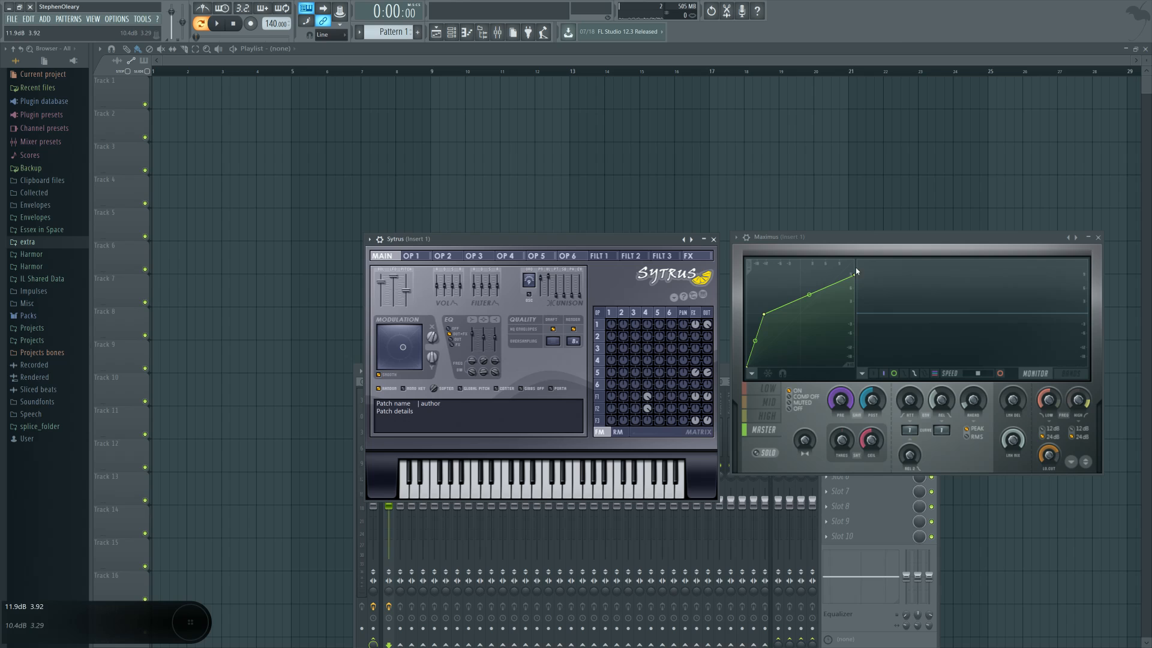
key(m)
key(m)
key(m)
key(m)
key(m)
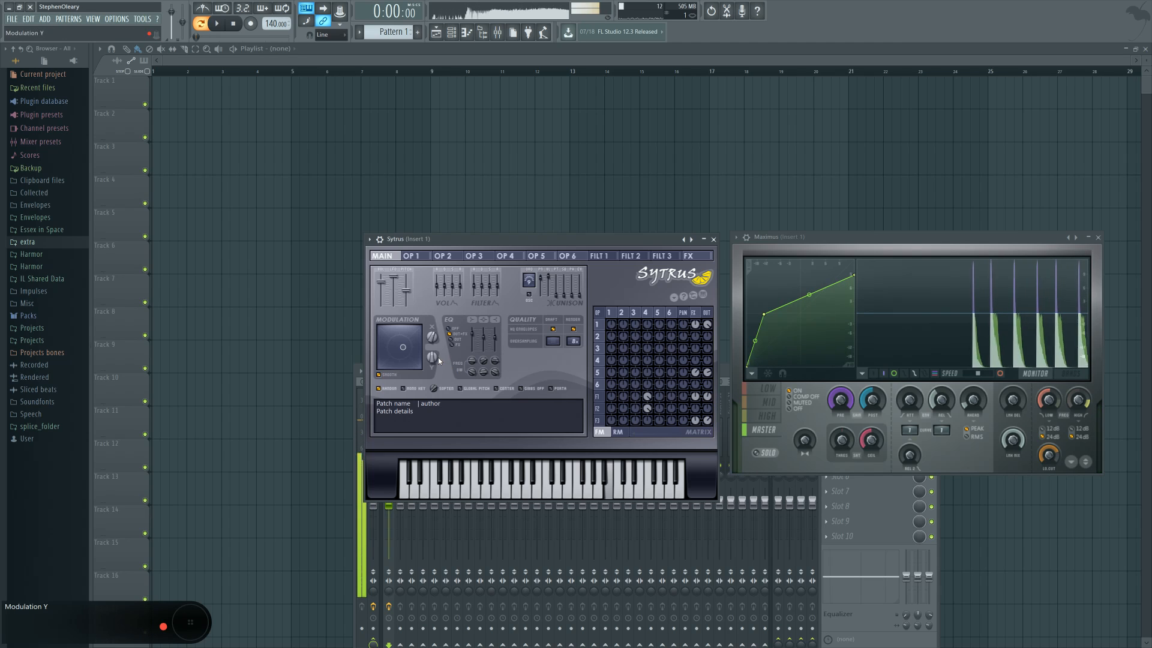
key(m)
key(m)
key(m)
key(m)
key(m)
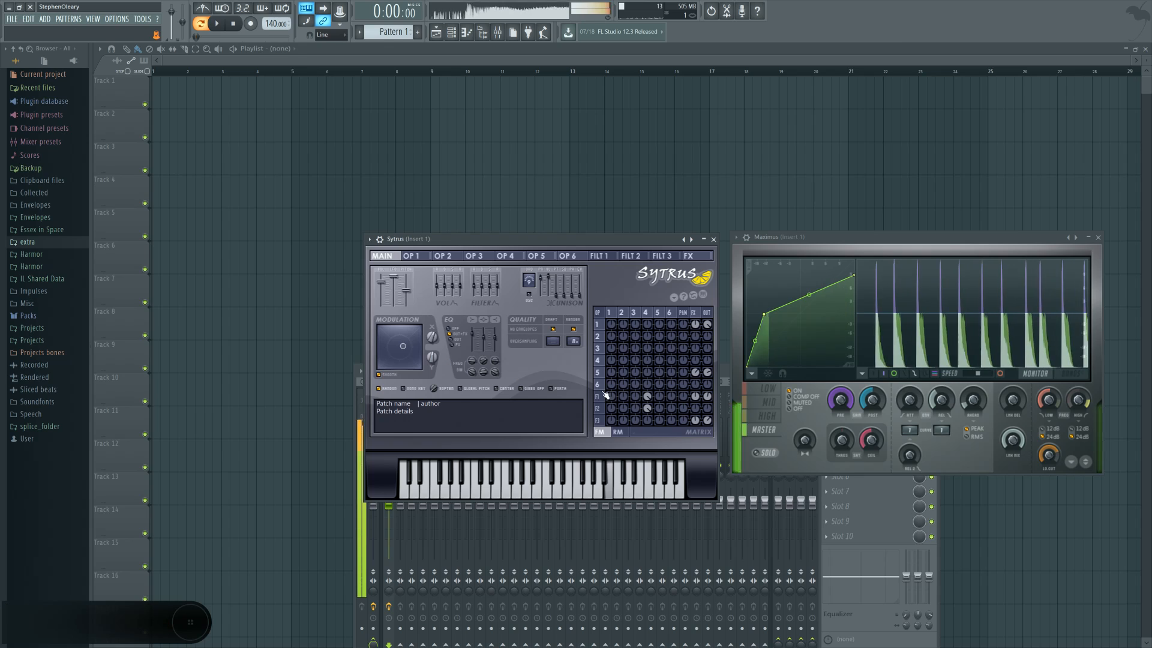
Adjust the layers' output levels in the Sytrus matrix while repeatedly auditioning the snare through Maximus.
key(m)
key(m)
key(m)
key(m)
key(m)
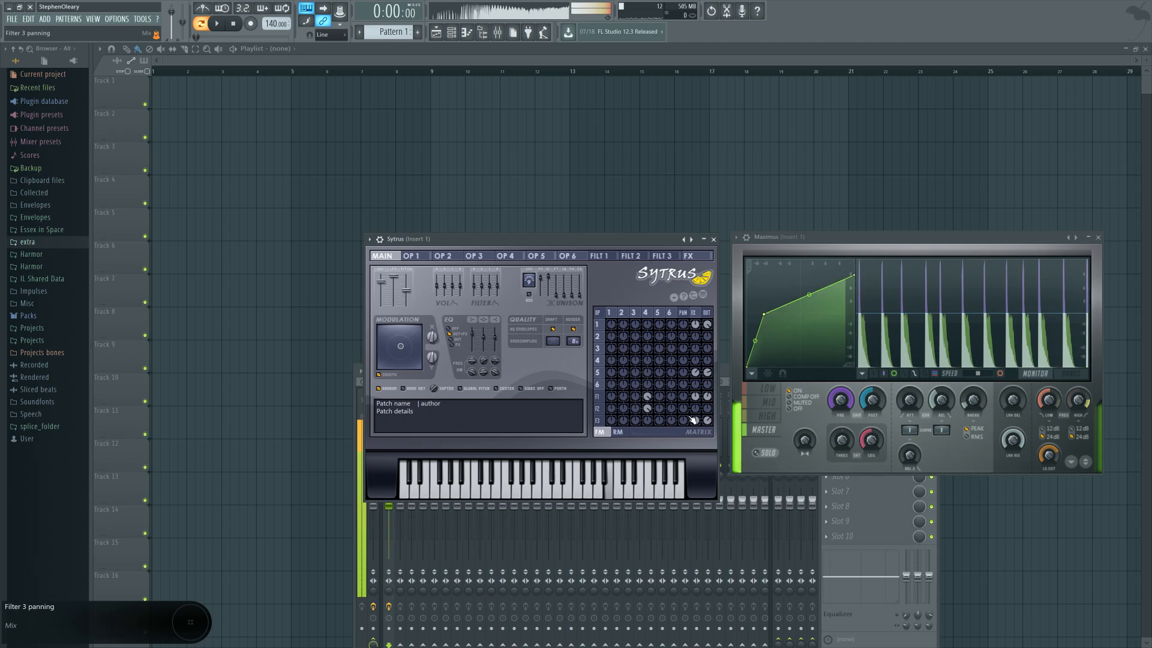
drag(710, 401, 713, 377)
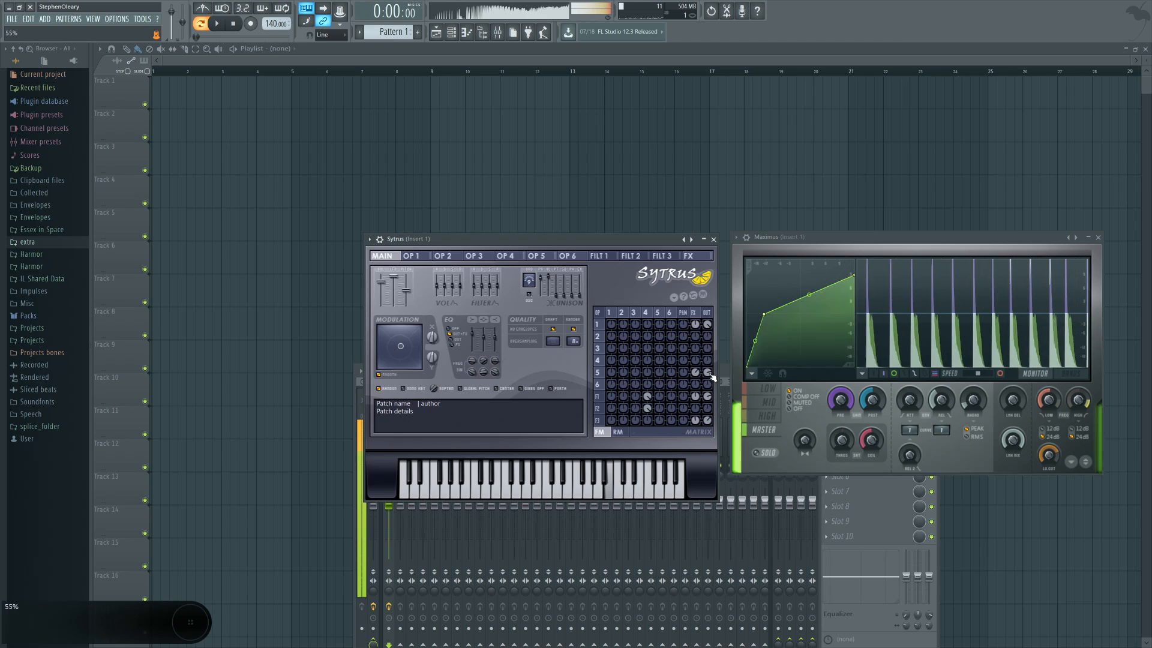
key(m)
key(m)
key(m)
key(m)
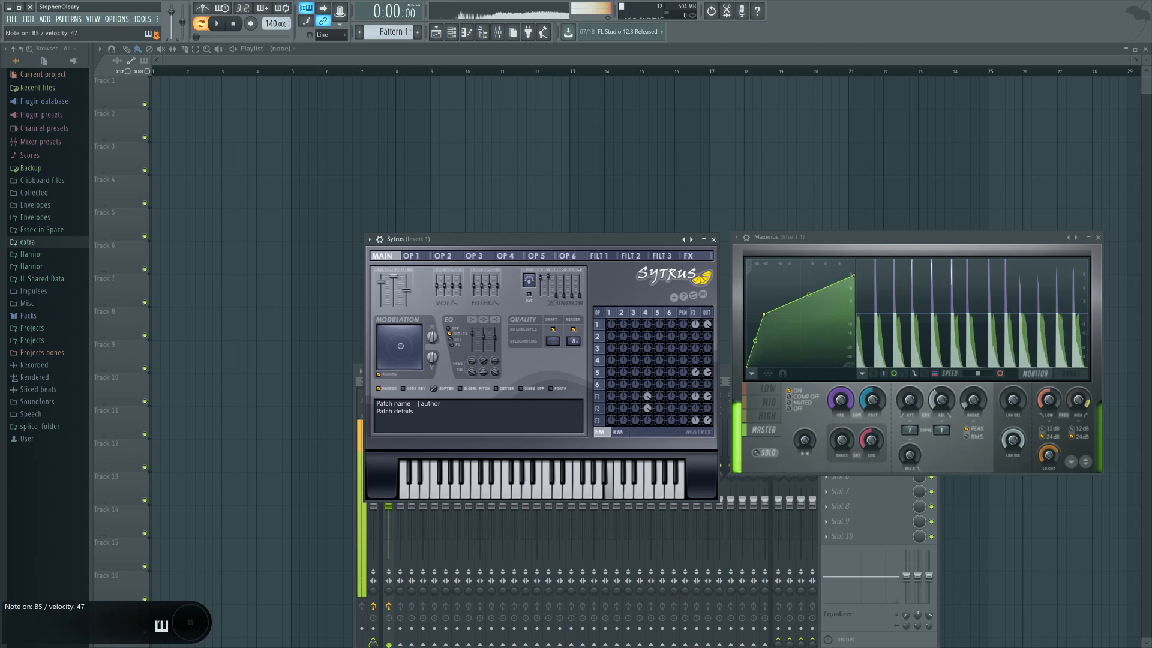
key(m)
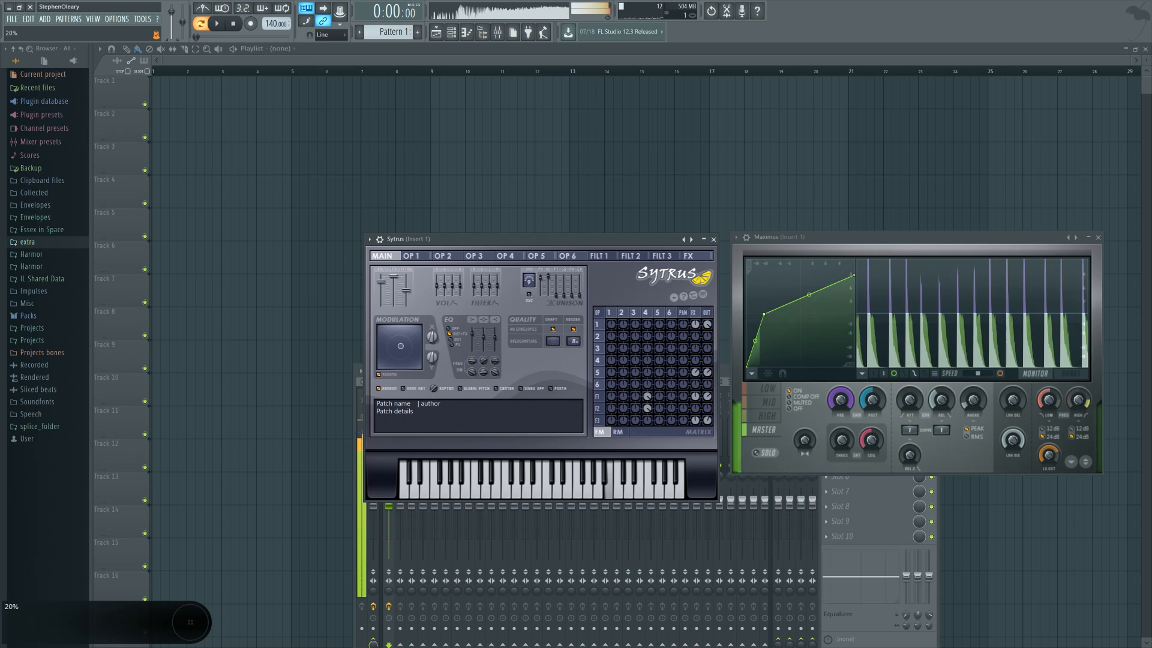
key(m)
key(m)
key(m)
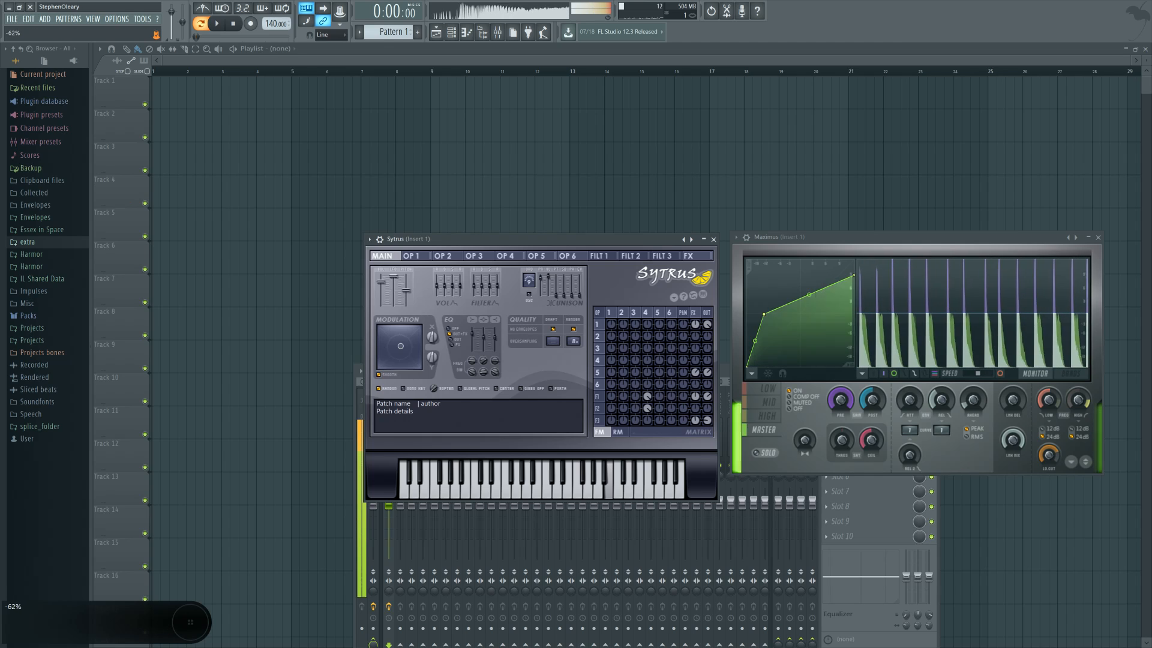
key(m)
key(m)
key(m)
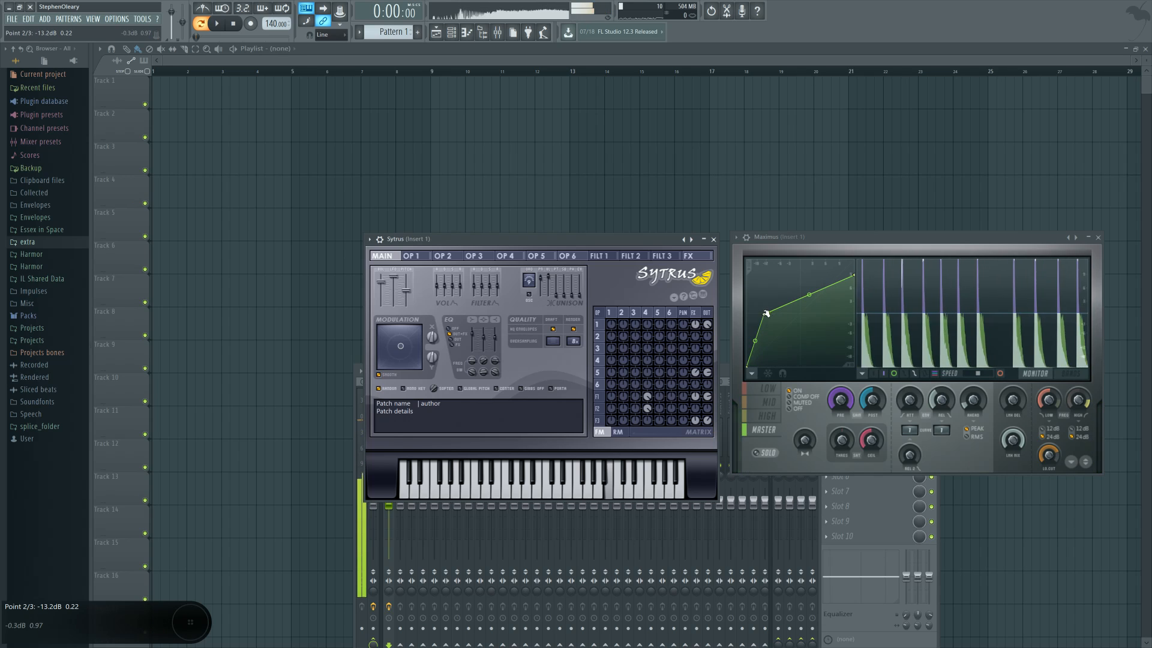
Rework the Maximus Master curve, pulling its knee point to about -9.4 dB, and fine-tune Filter 3's output level in the Sytrus matrix.
drag(764, 313, 772, 314)
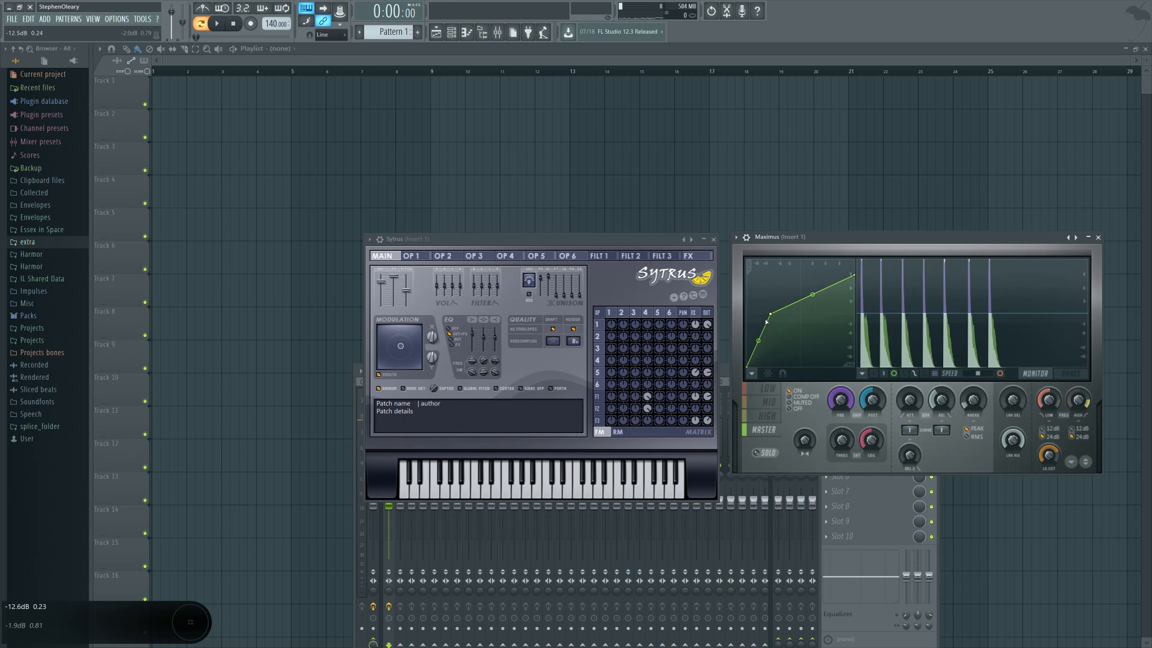
mouse_move(771, 314)
mouse_down()
mouse_move(785, 314)
mouse_move(768, 309)
mouse_up()
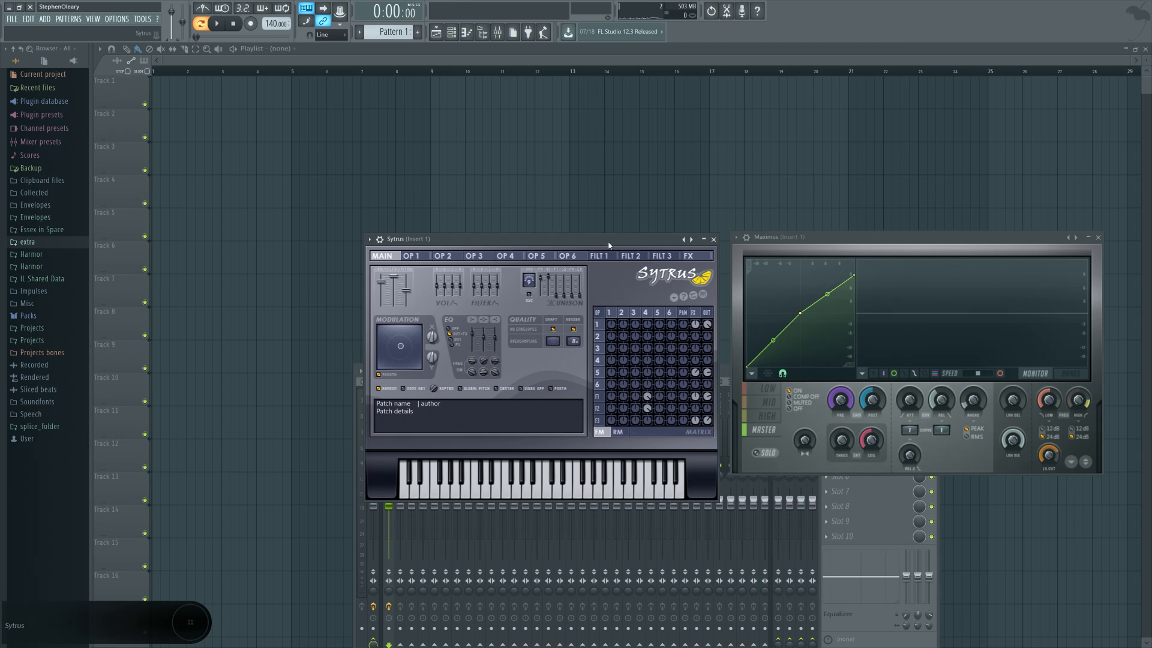
mouse_move(609, 245)
mouse_down()
mouse_move(599, 256)
mouse_move(615, 242)
mouse_up()
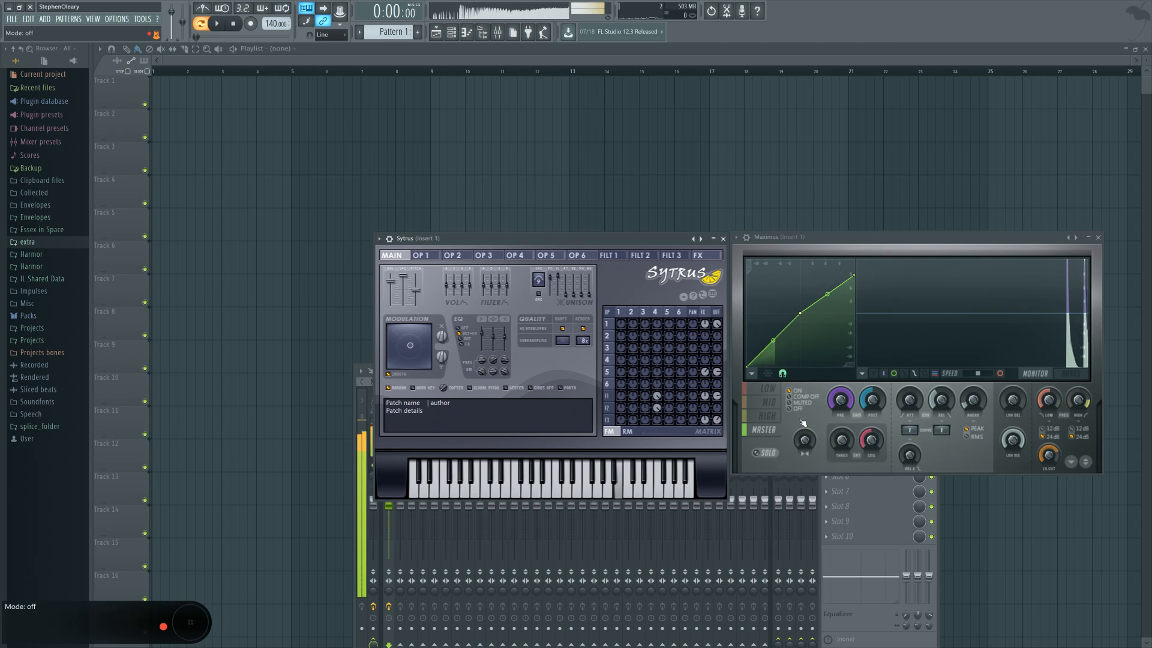
drag(801, 312, 774, 314)
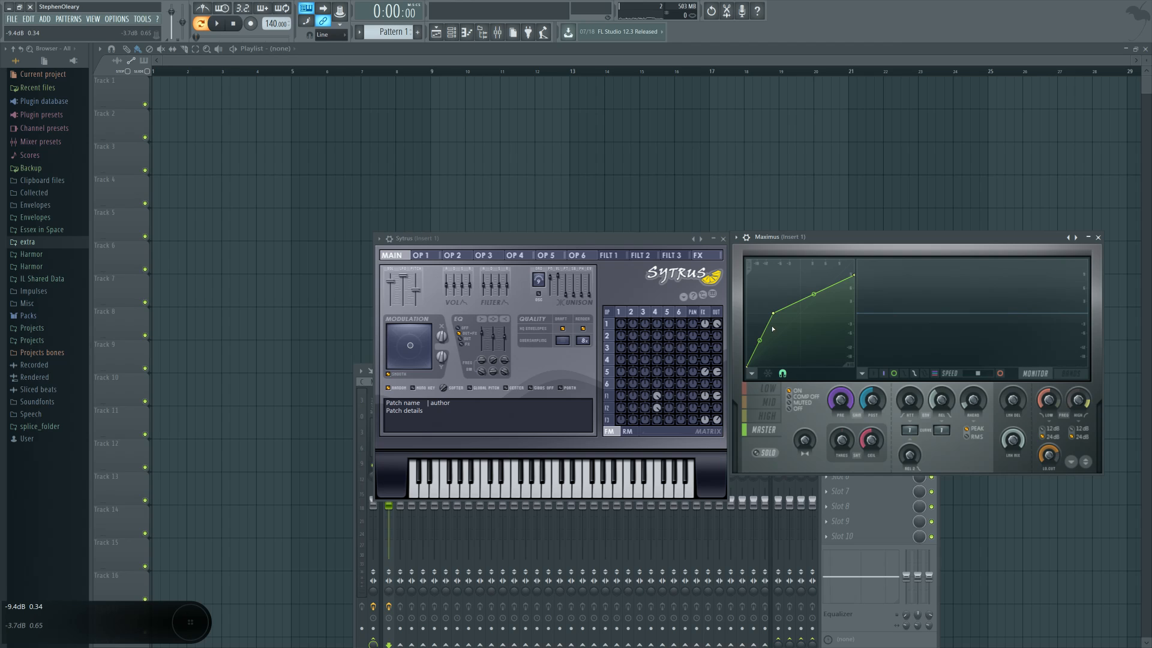
drag(774, 314, 777, 315)
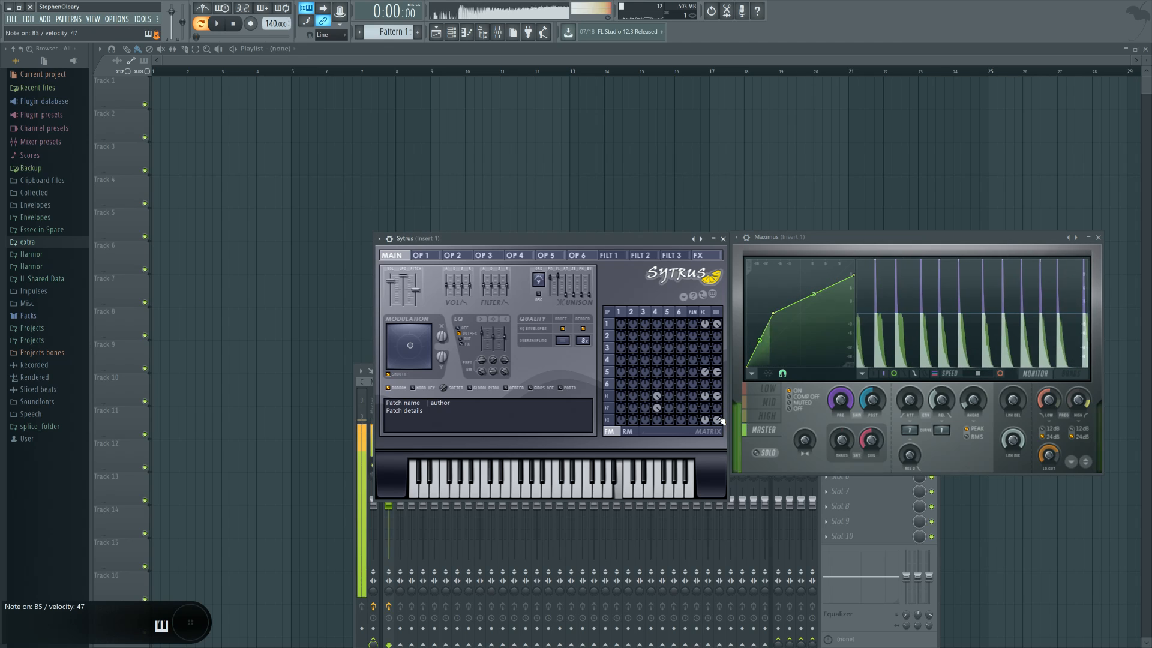
drag(718, 425, 720, 422)
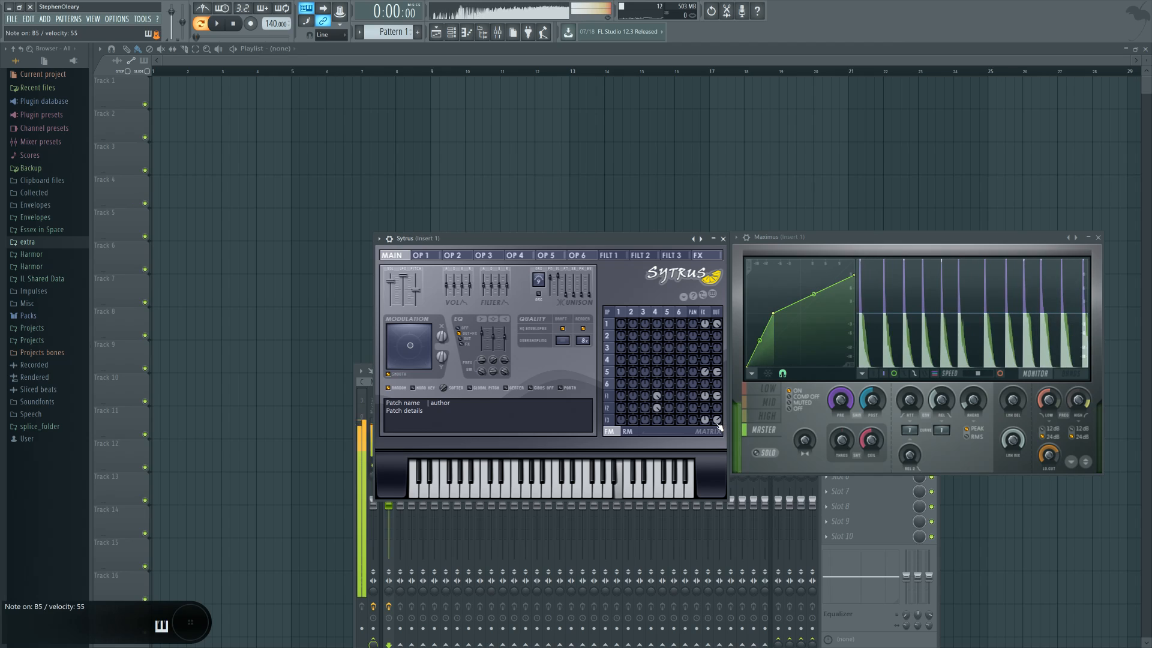
Examine the waveshaper curves of Filter 2 and Filter 1, and return to Filter 2 to audition the snare.
click(610, 410)
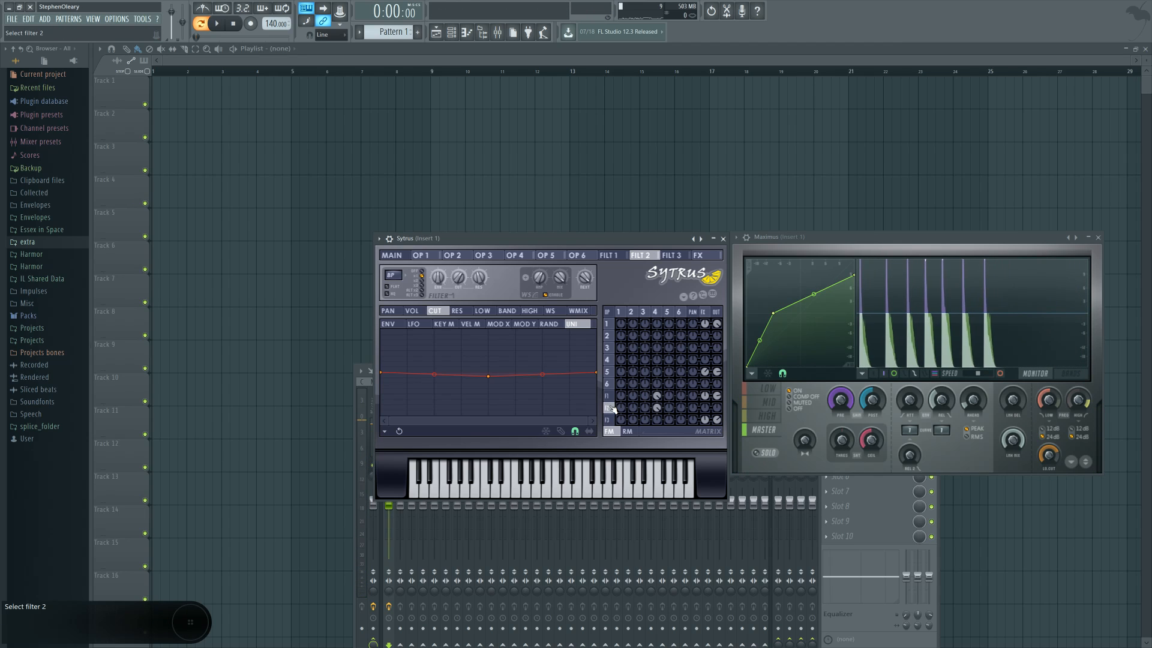
click(550, 311)
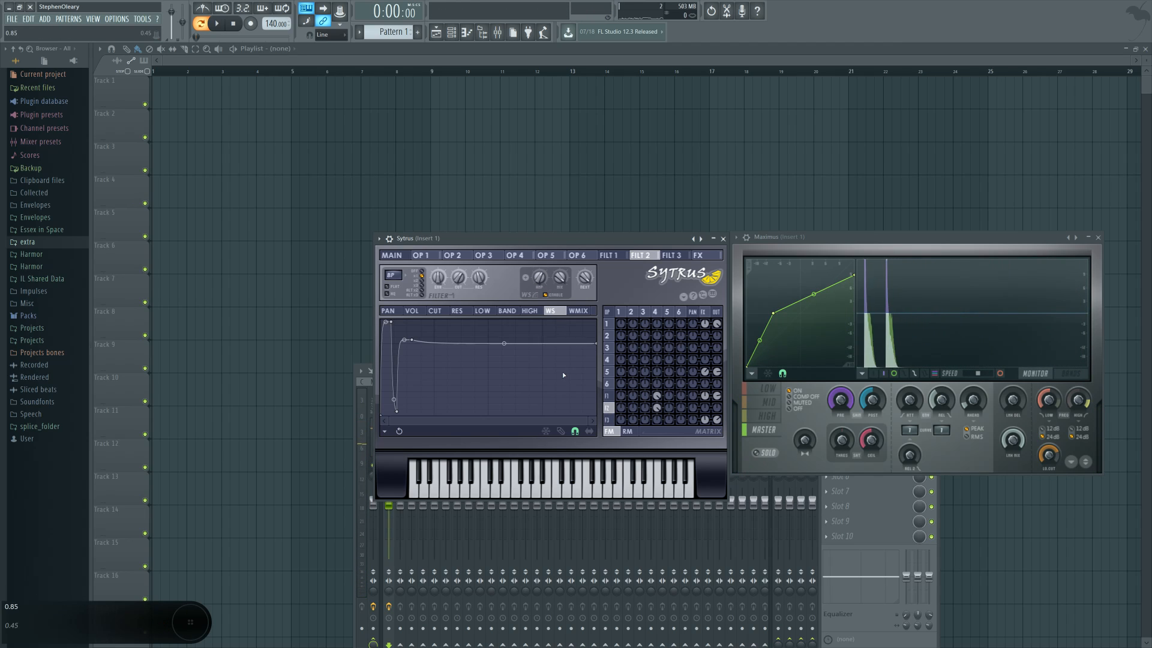
click(610, 398)
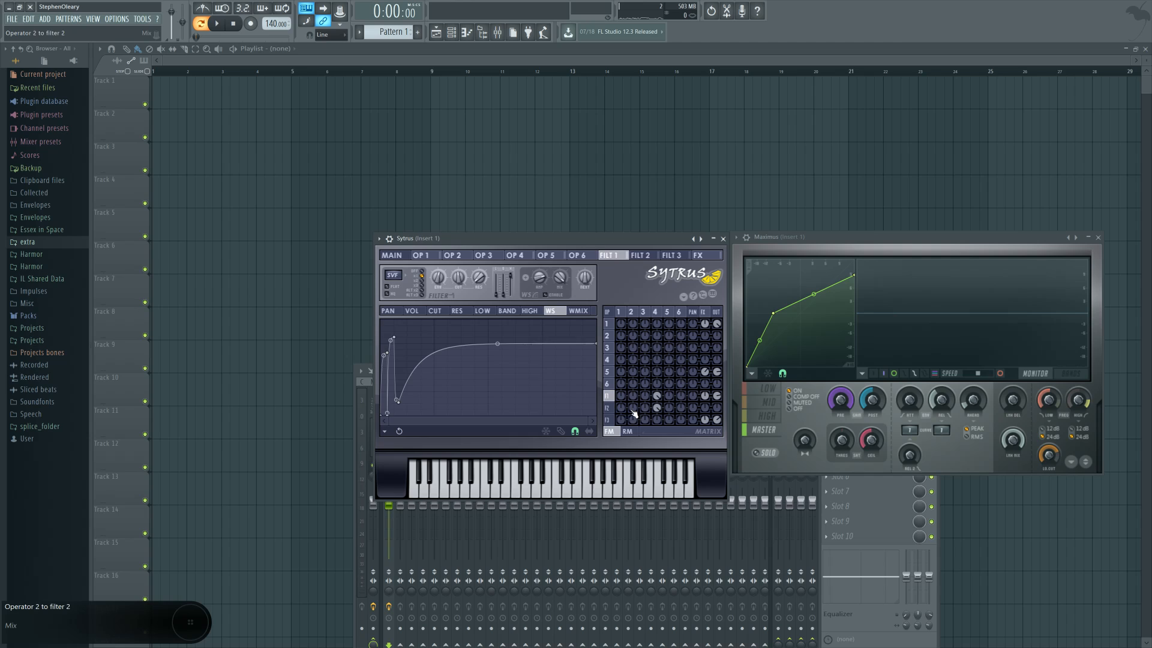
click(673, 415)
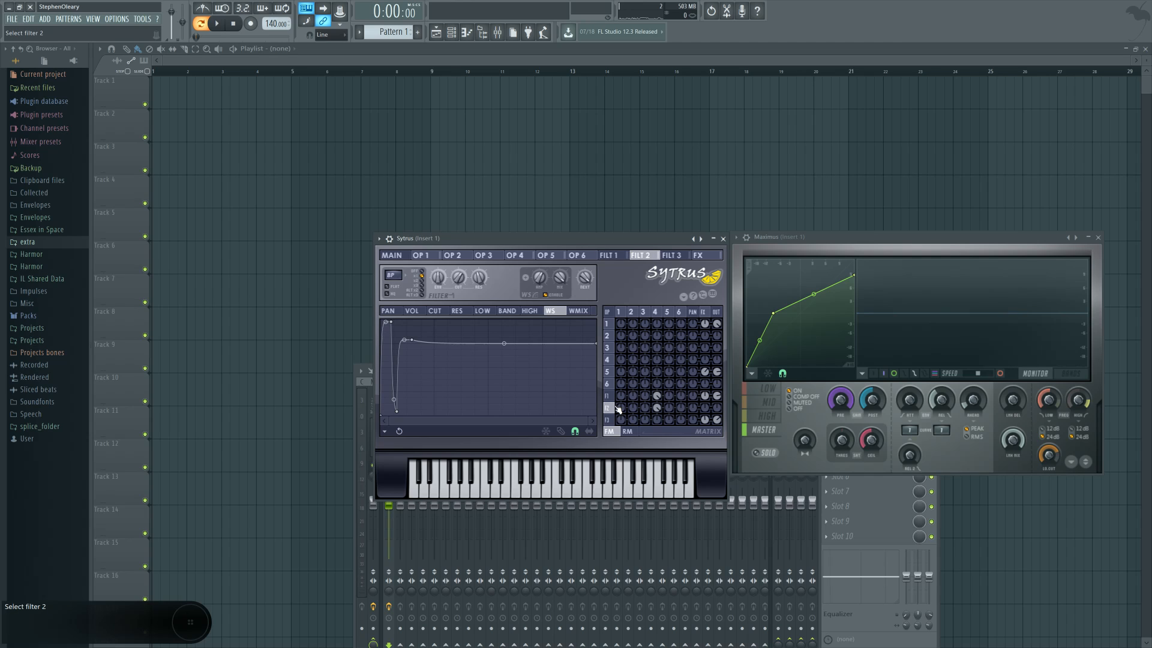
key(m)
key(m)
key(m)
key(m)
key(m)
key(m)
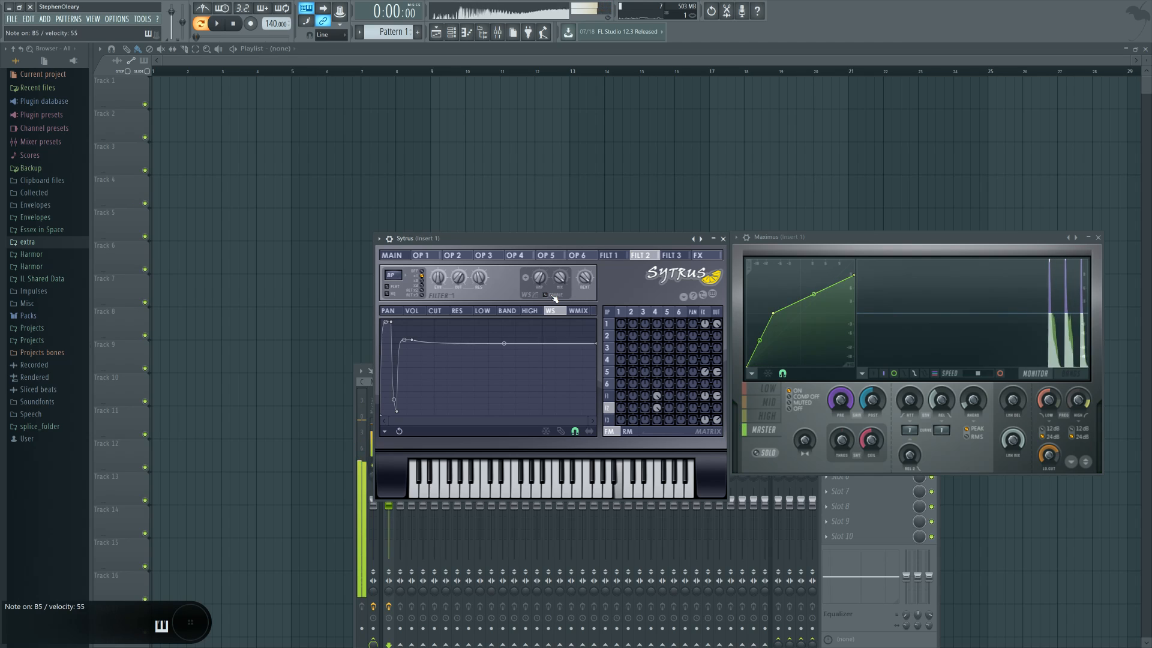
key(m)
key(m)
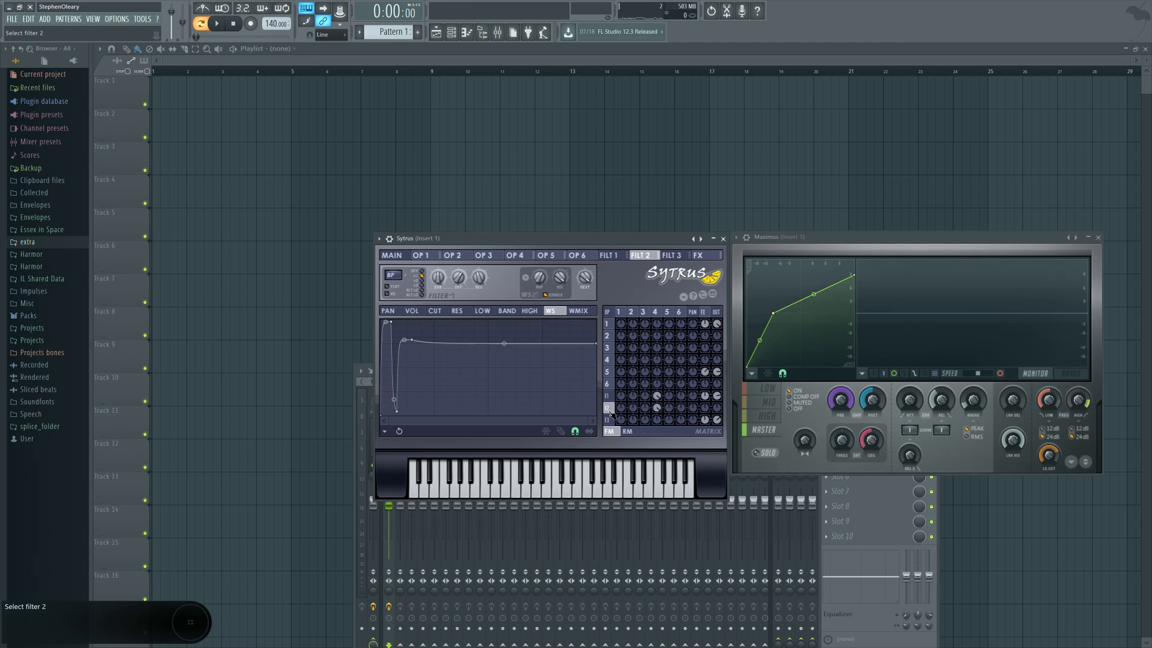
Compare Filter 3's waveshaper curve with Filter 2's and audition the snare with Filter 3 shown.
click(608, 420)
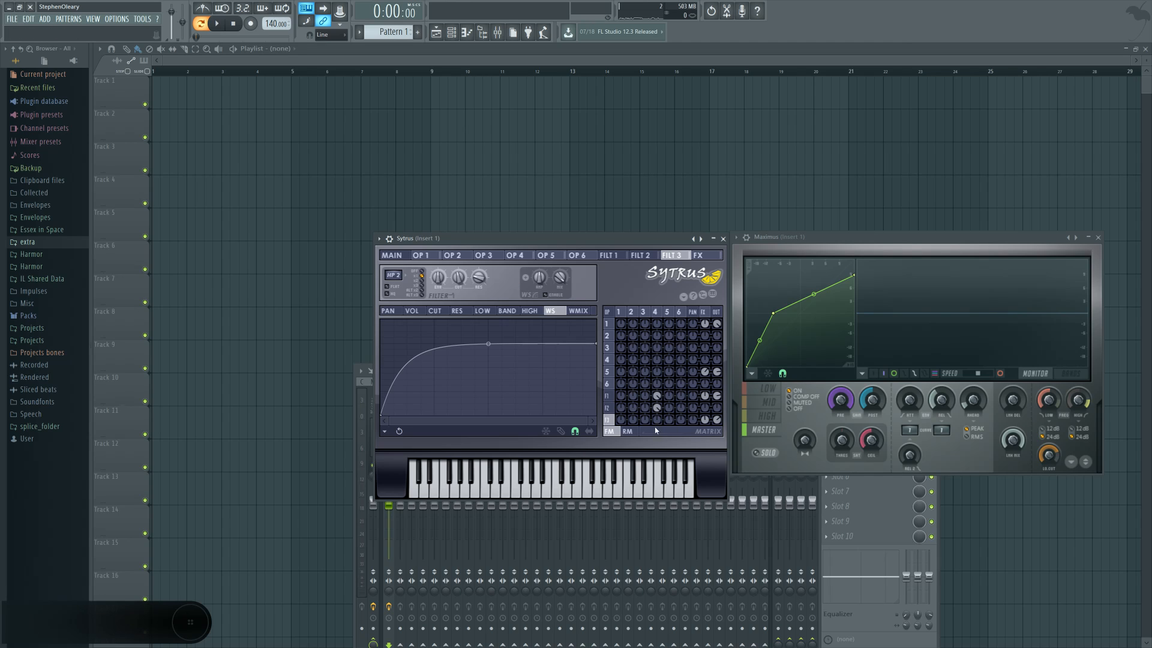
click(608, 406)
click(610, 419)
key(r)
key(r)
key(r)
key(r)
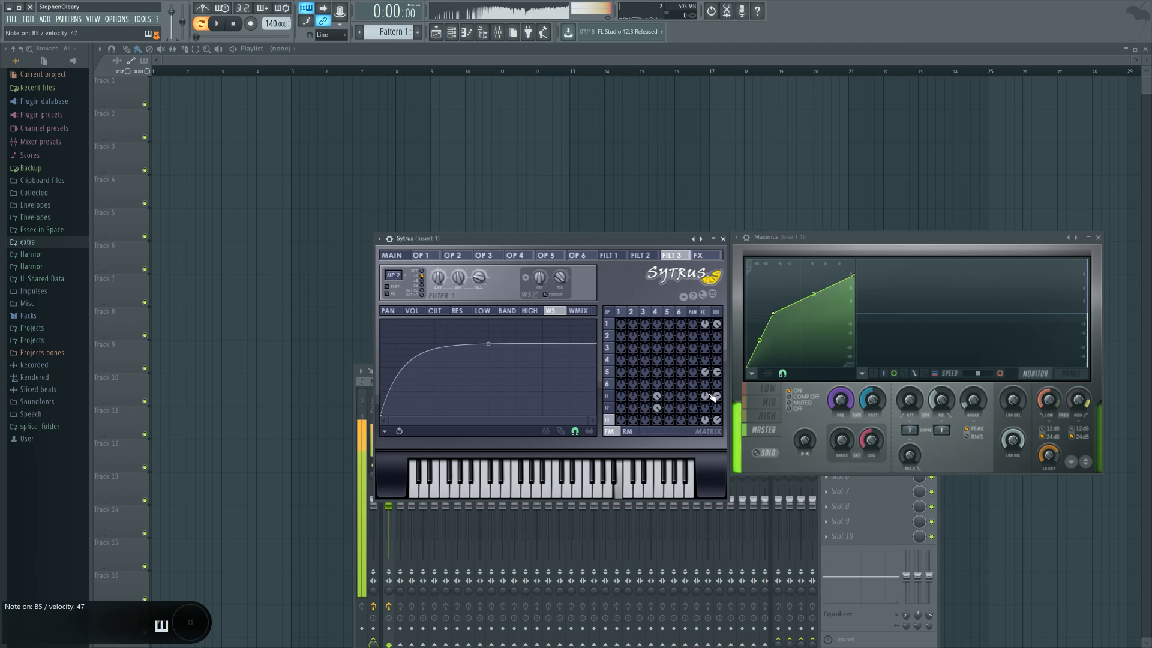
Go to the main Sytrus page and sweep Modulation X and Y down to their minimum while auditioning the snare.
click(397, 256)
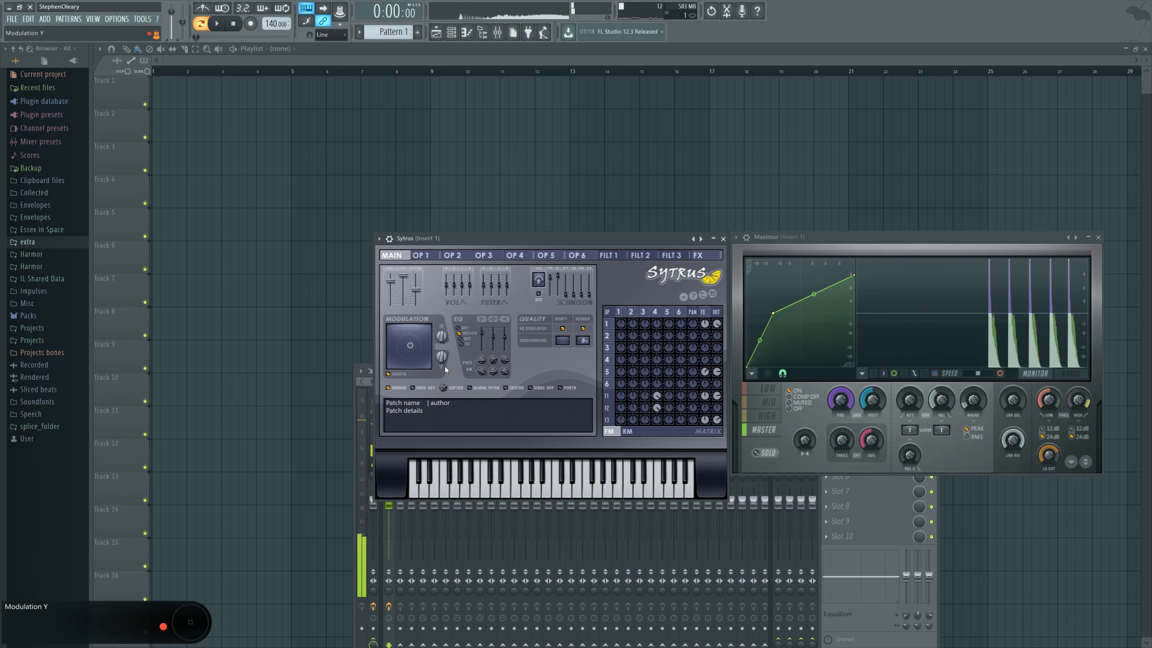
key(r)
key(r)
key(r)
key(r)
key(r)
drag(442, 337, 442, 365)
key(u)
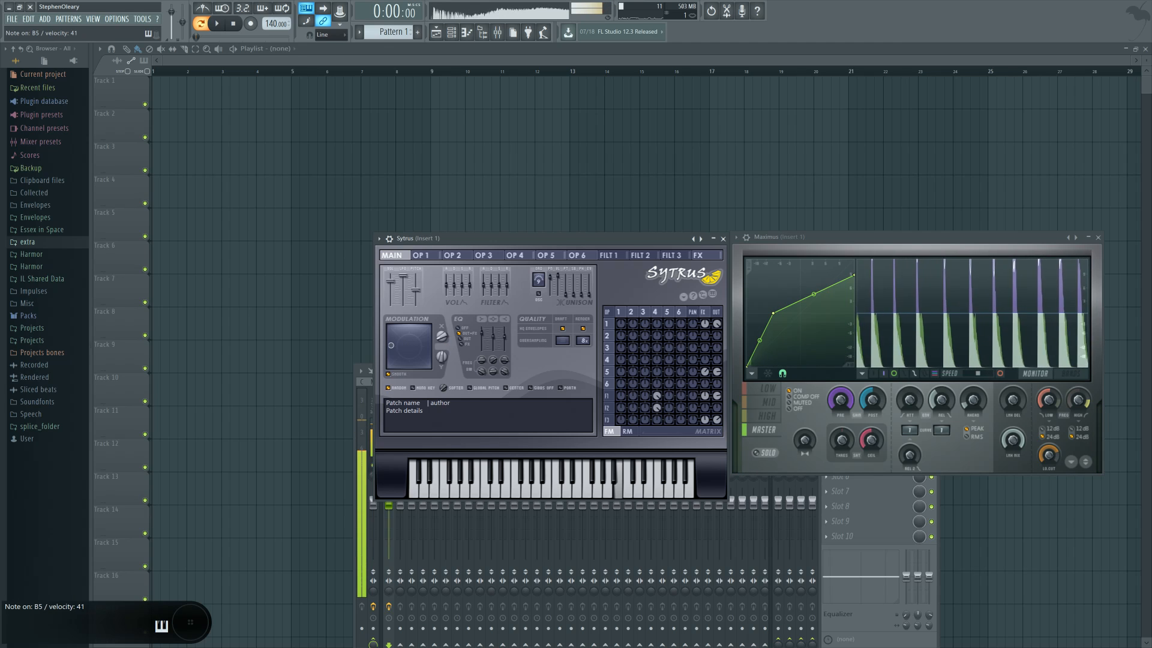
key(u)
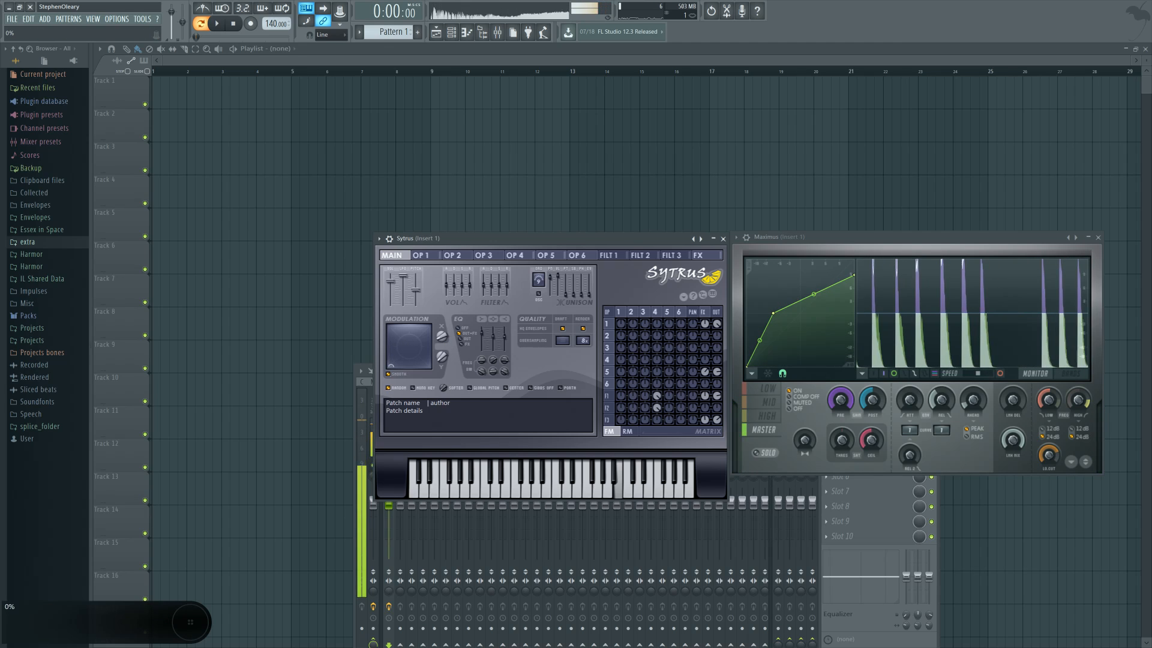
key(u)
Set Modulation X to 57%, bring Modulation Y back to the centre, and audition the snare.
drag(390, 365, 445, 341)
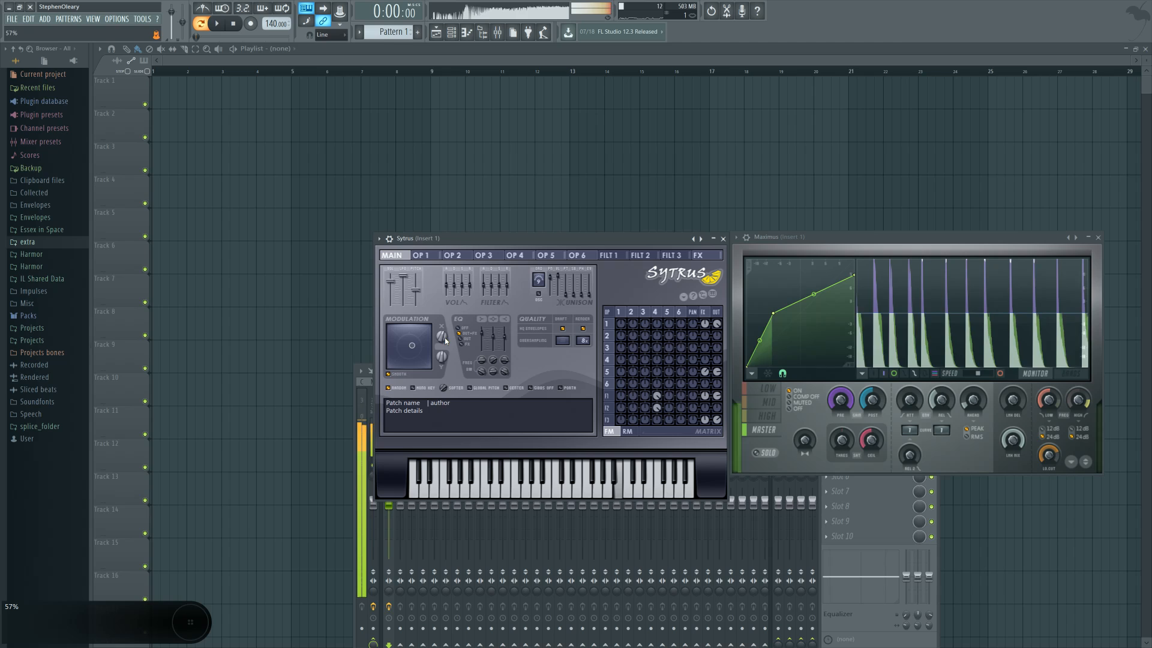
key(u)
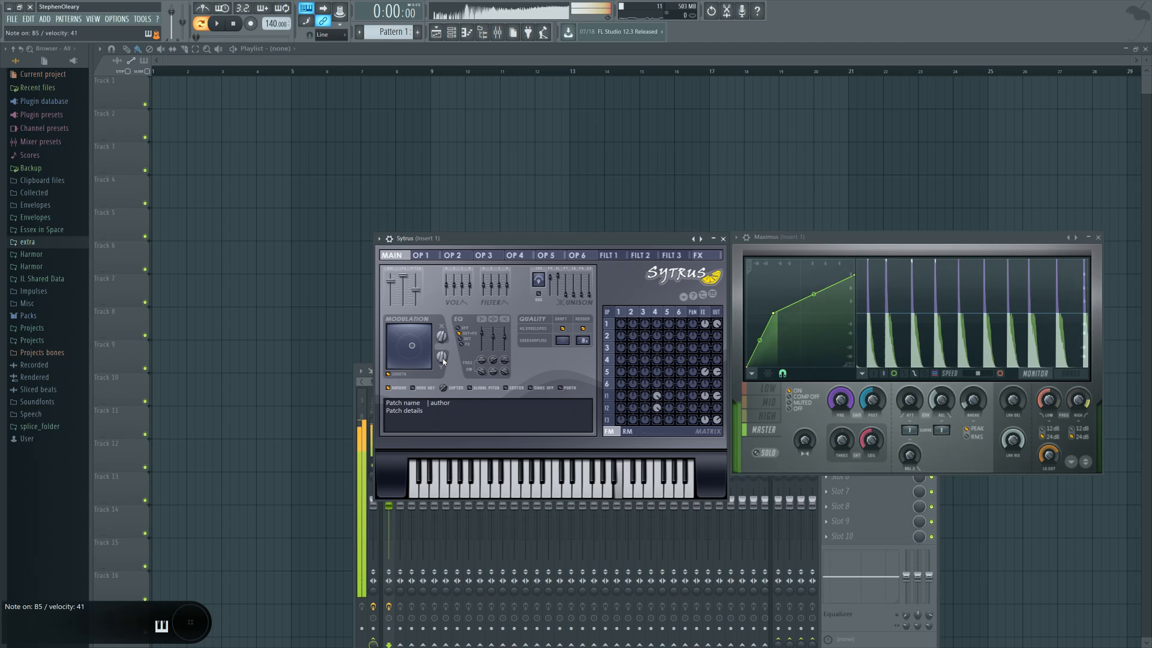
key(r)
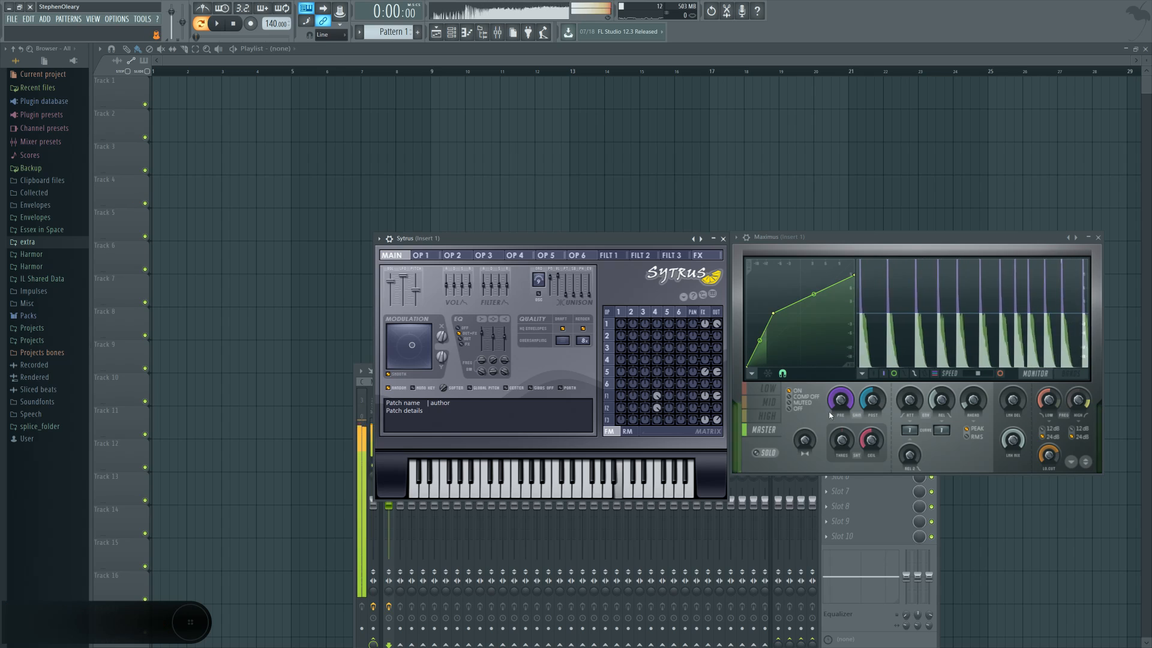
Move the knee point of the Maximus Master compression curve to about -11.2 dB.
click(773, 314)
mouse_move(773, 314)
mouse_down()
mouse_move(757, 327)
mouse_move(757, 363)
mouse_move(757, 318)
mouse_up()
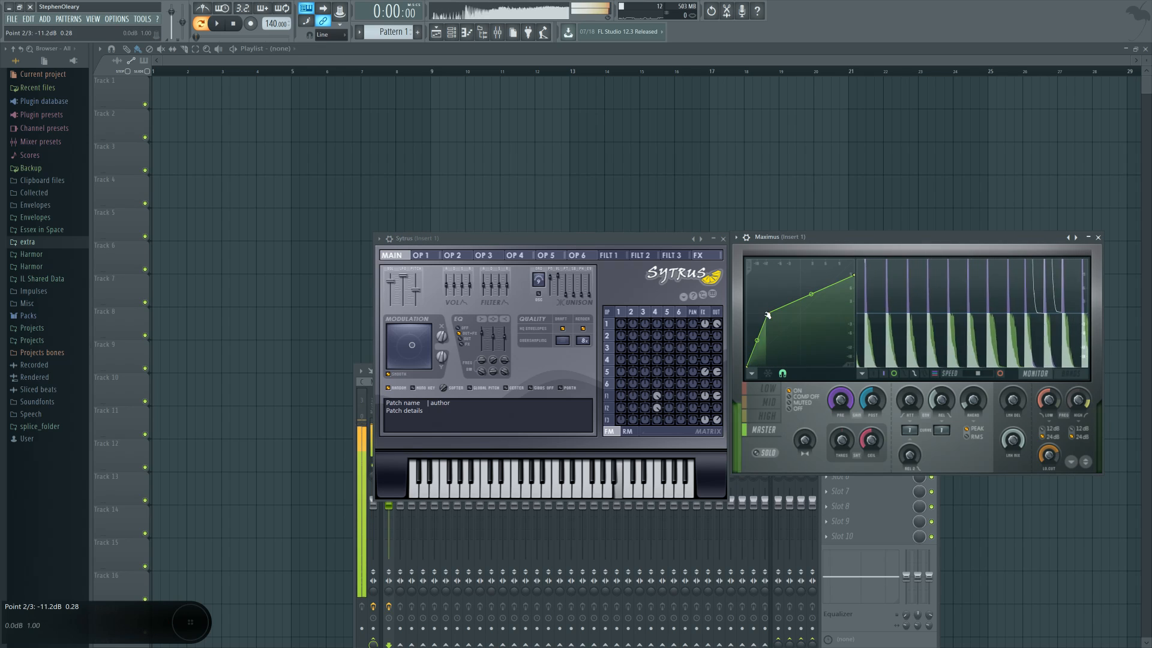
right_click(757, 318)
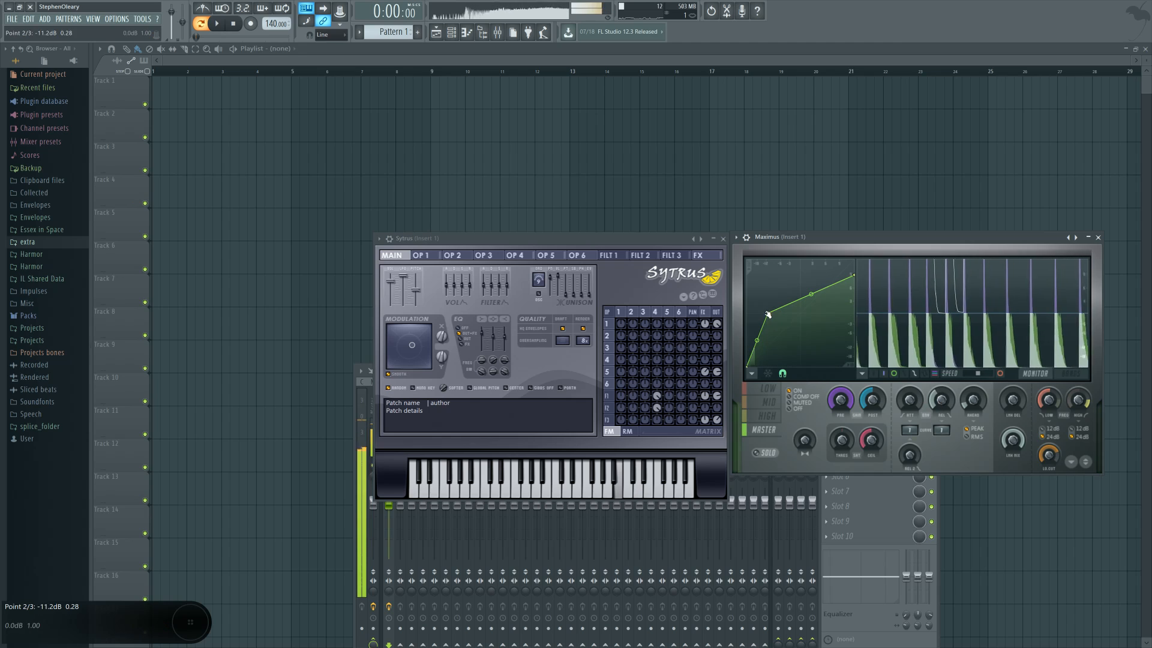
drag(768, 312, 766, 314)
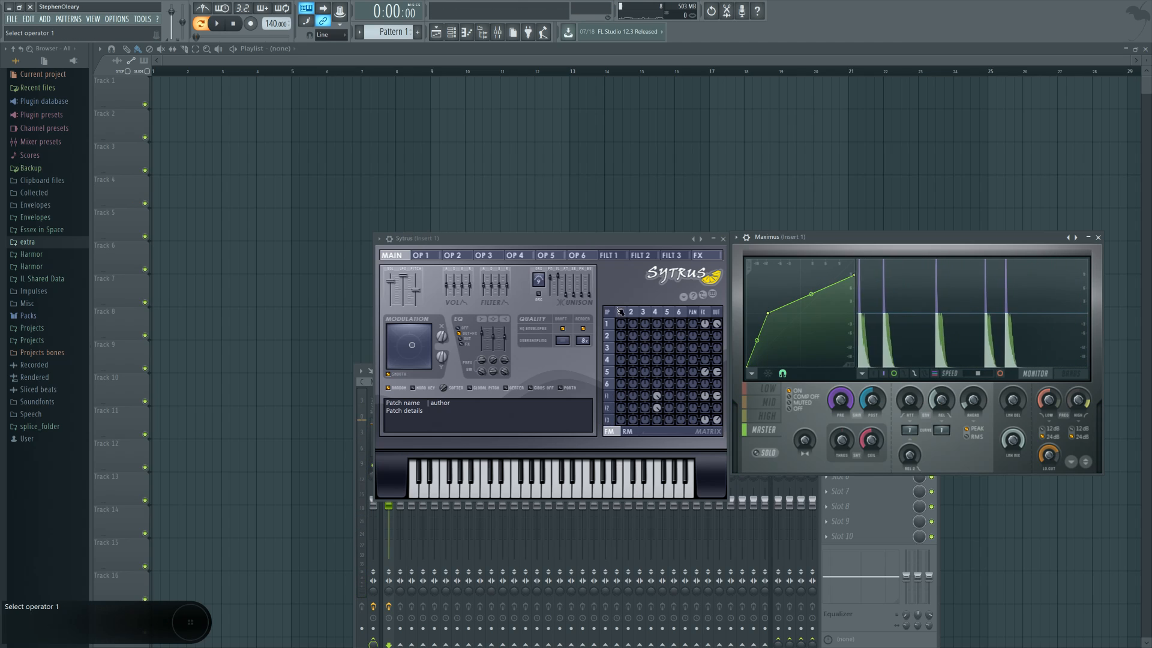
Examine the volume envelopes of Operator 1 and Filter 2 in Sytrus.
click(423, 256)
click(417, 311)
click(389, 324)
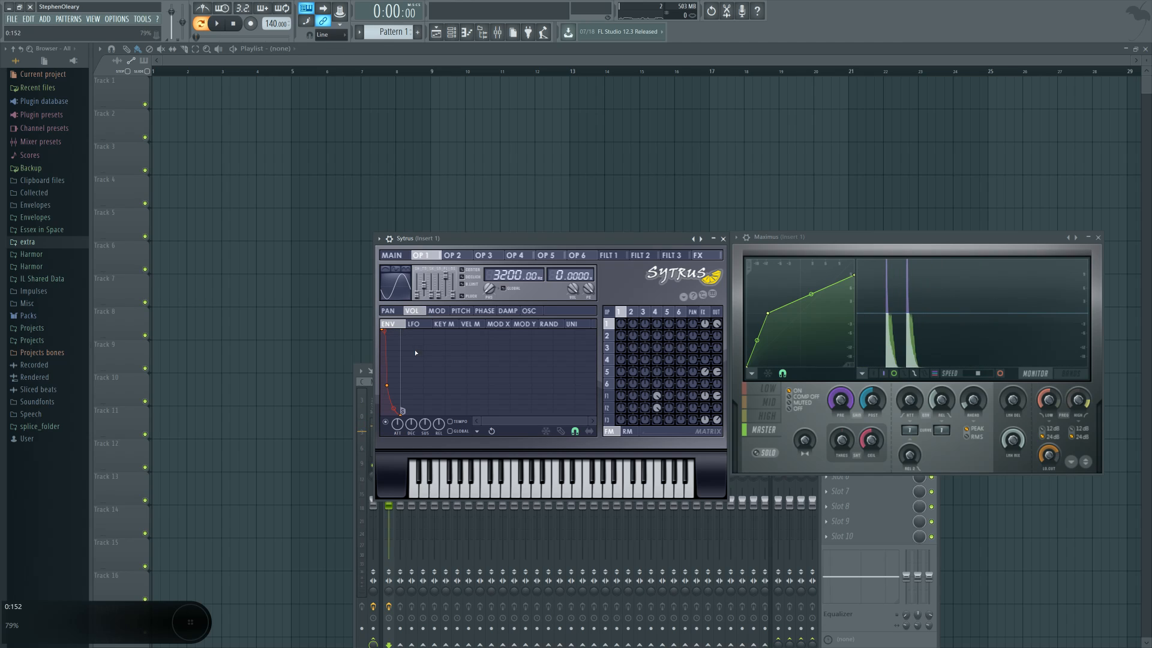
click(613, 419)
click(608, 408)
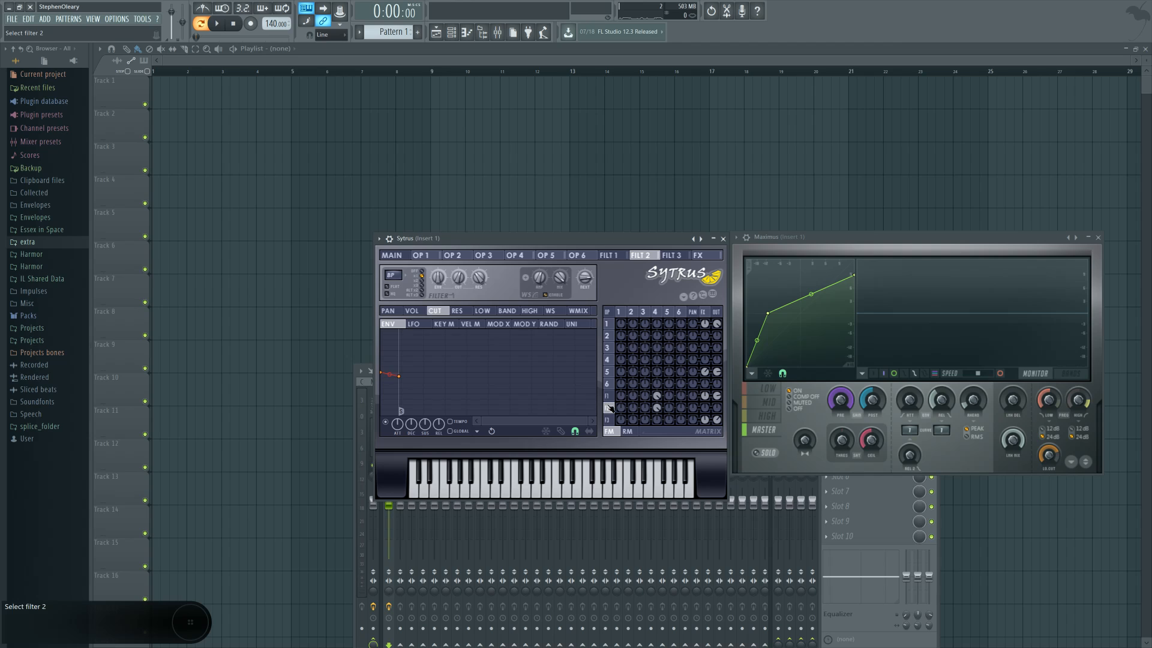
click(413, 311)
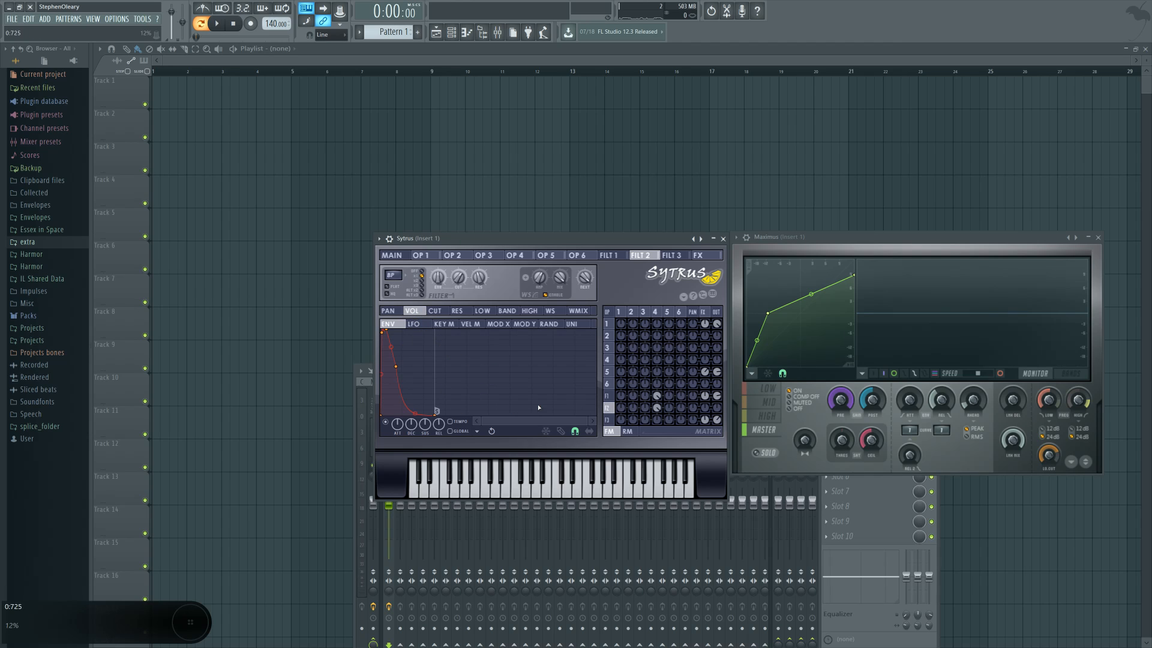
Shorten Filter 2's volume envelope and reshape its cutoff envelope into a rising curve while auditioning the snare.
key(m)
key(m)
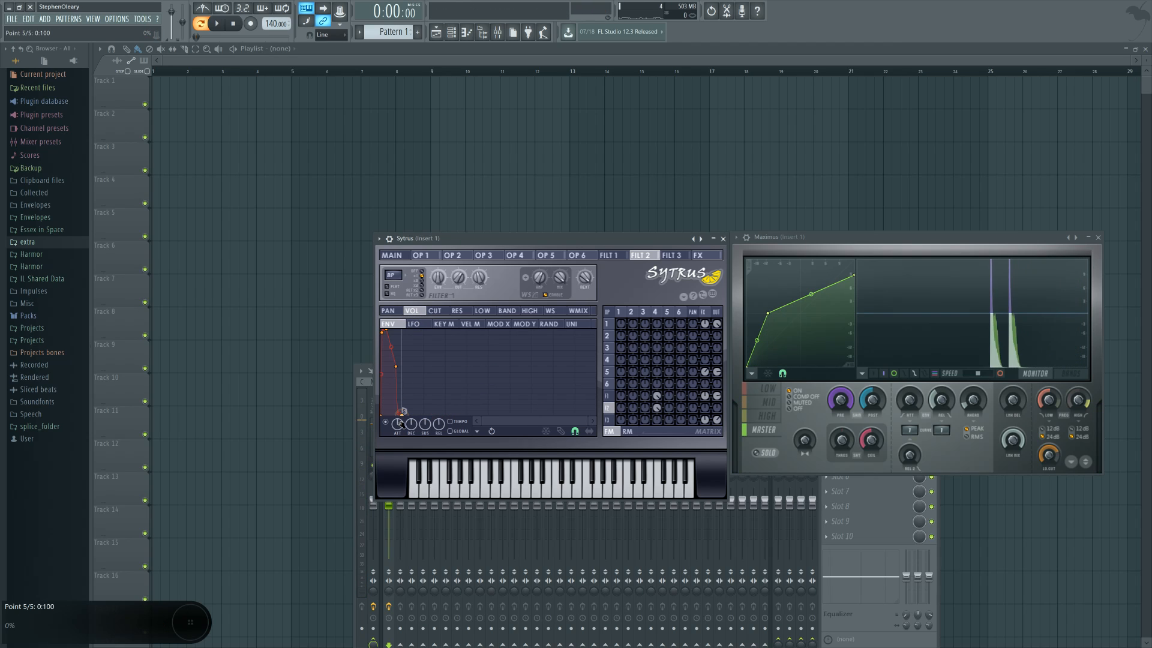
drag(399, 422, 408, 377)
key(m)
key(m)
key(m)
key(m)
key(m)
click(435, 311)
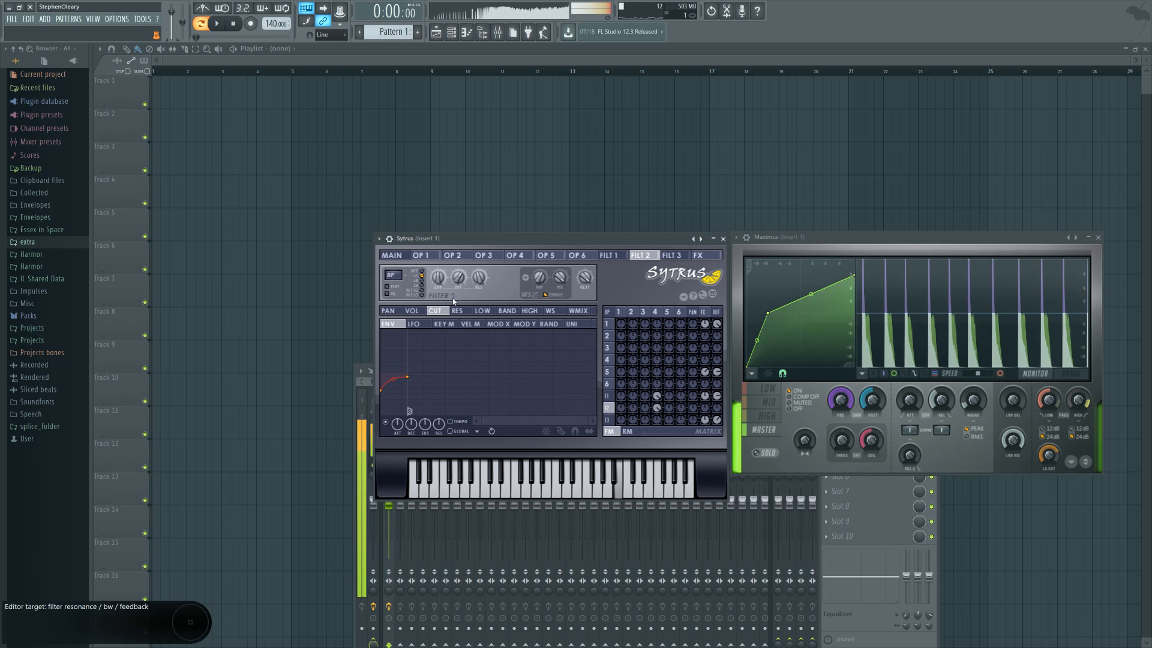
click(405, 259)
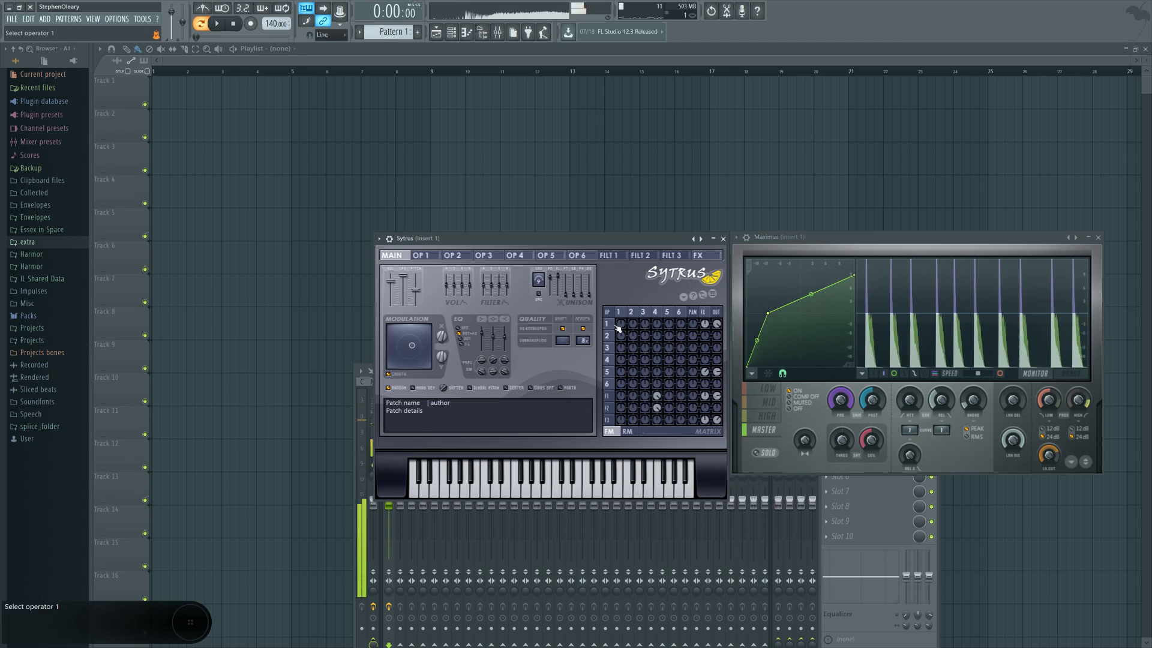
Lower the middle point of Operator 1's volume envelope and pull its end point in to shorten the decay.
click(420, 255)
click(413, 311)
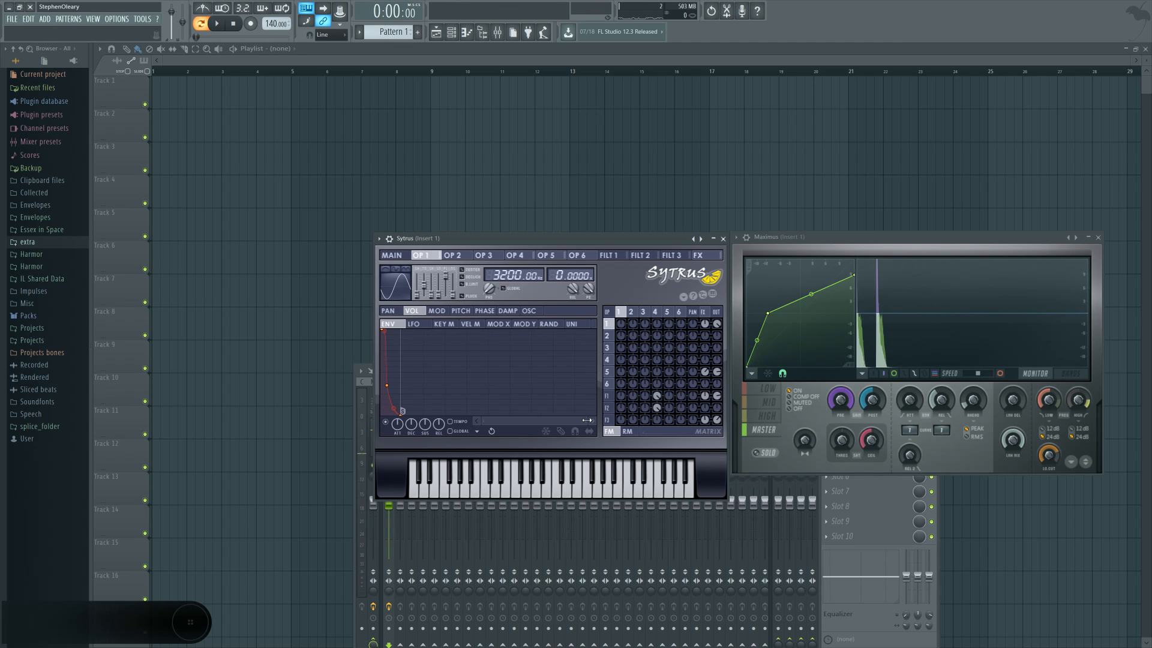
drag(586, 421, 508, 432)
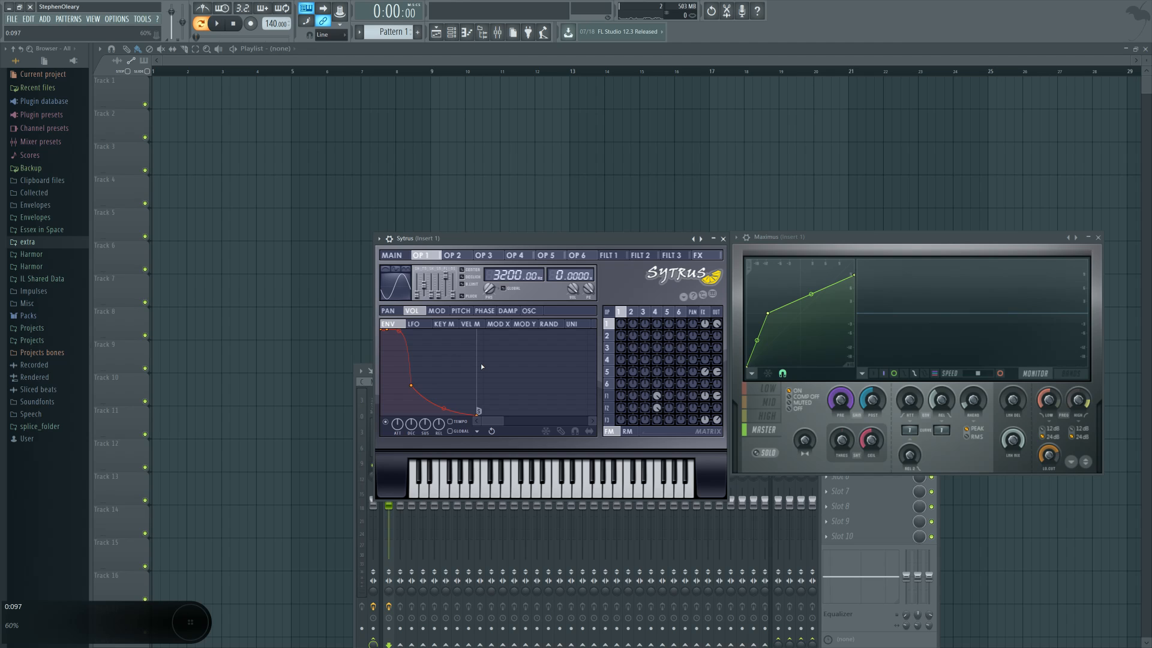
drag(398, 331, 399, 397)
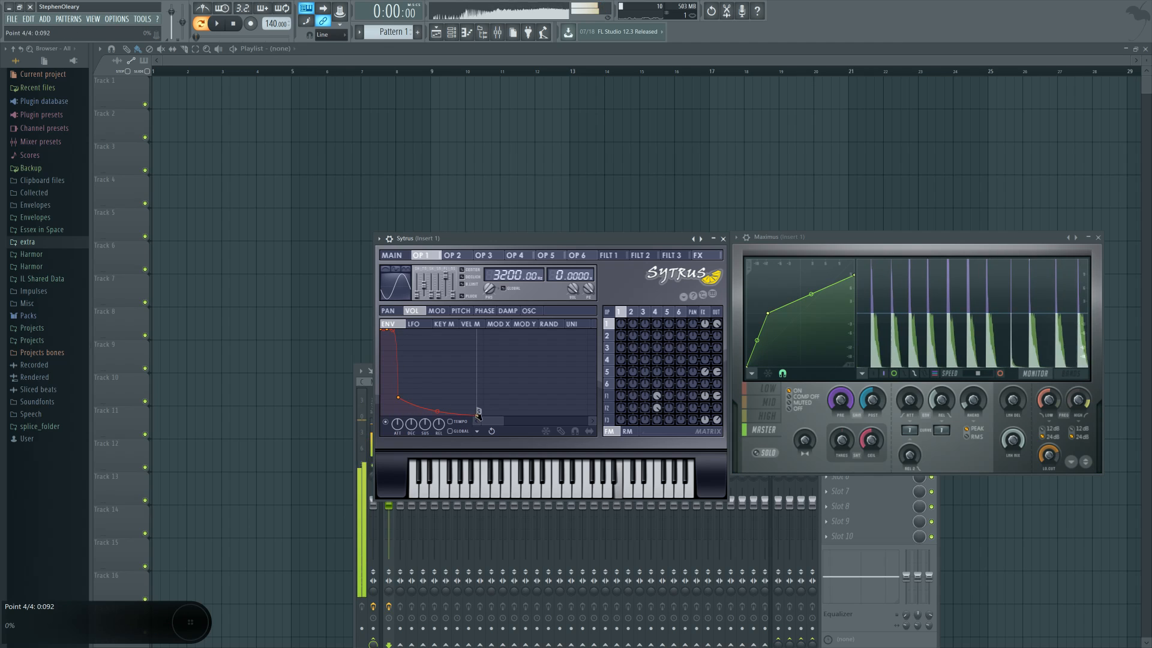
drag(478, 414, 416, 412)
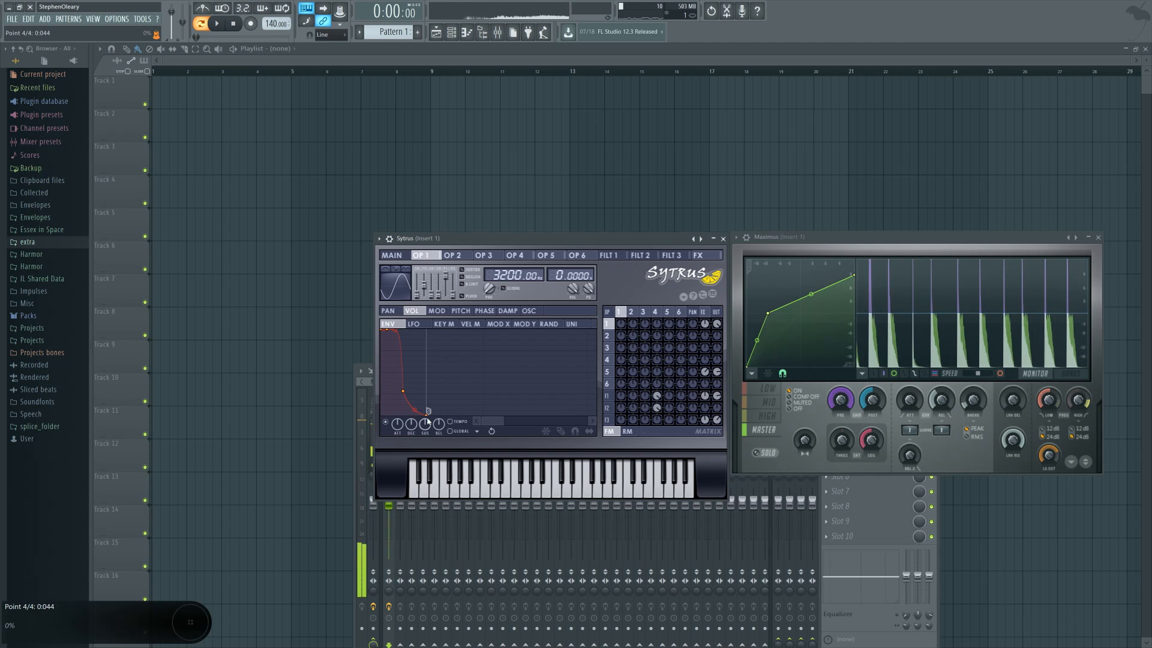
click(392, 255)
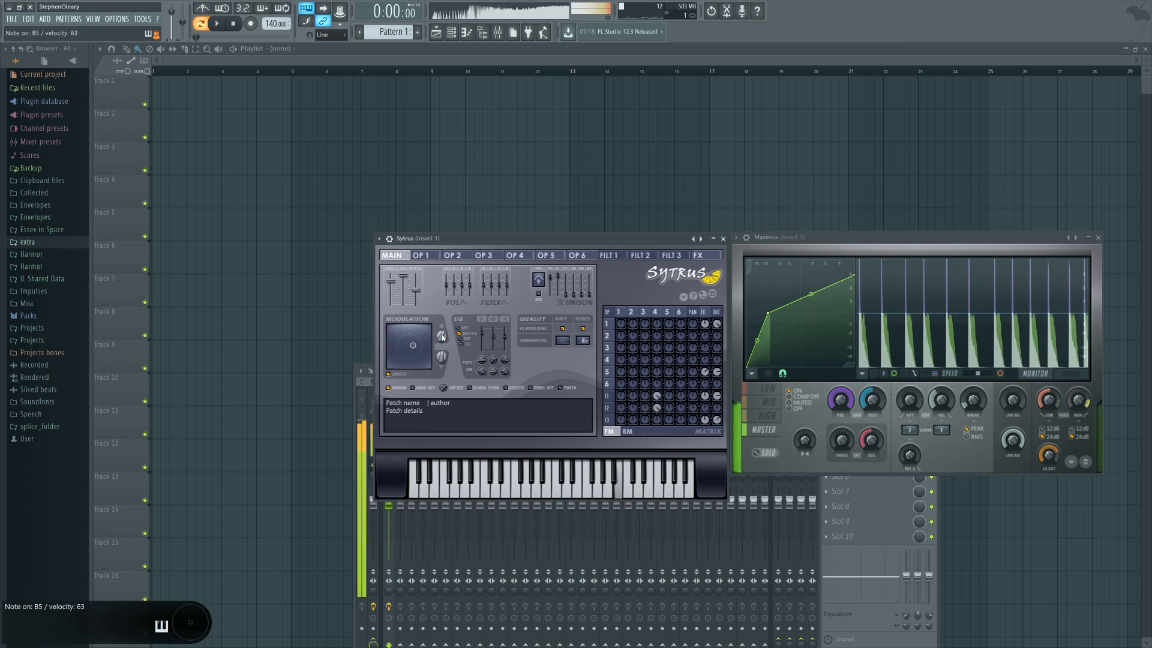
Extend the end of Operator 1's volume envelope and reshape its decay point while auditioning the snare.
click(620, 315)
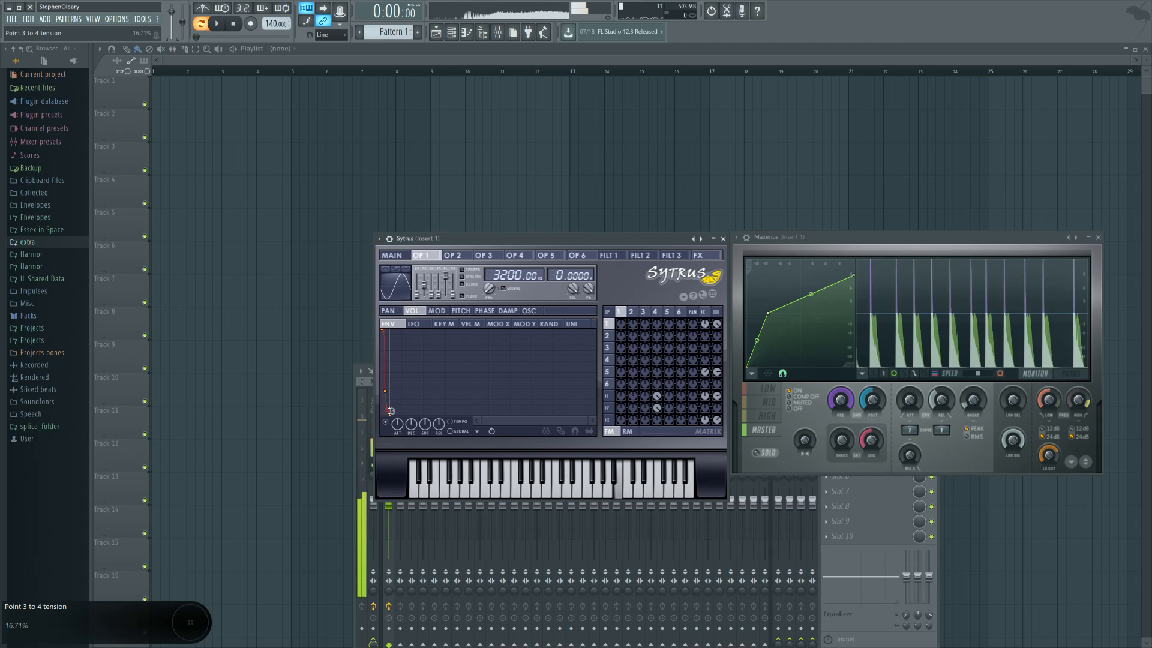
mouse_move(390, 414)
mouse_down()
mouse_move(399, 418)
mouse_move(385, 394)
mouse_up()
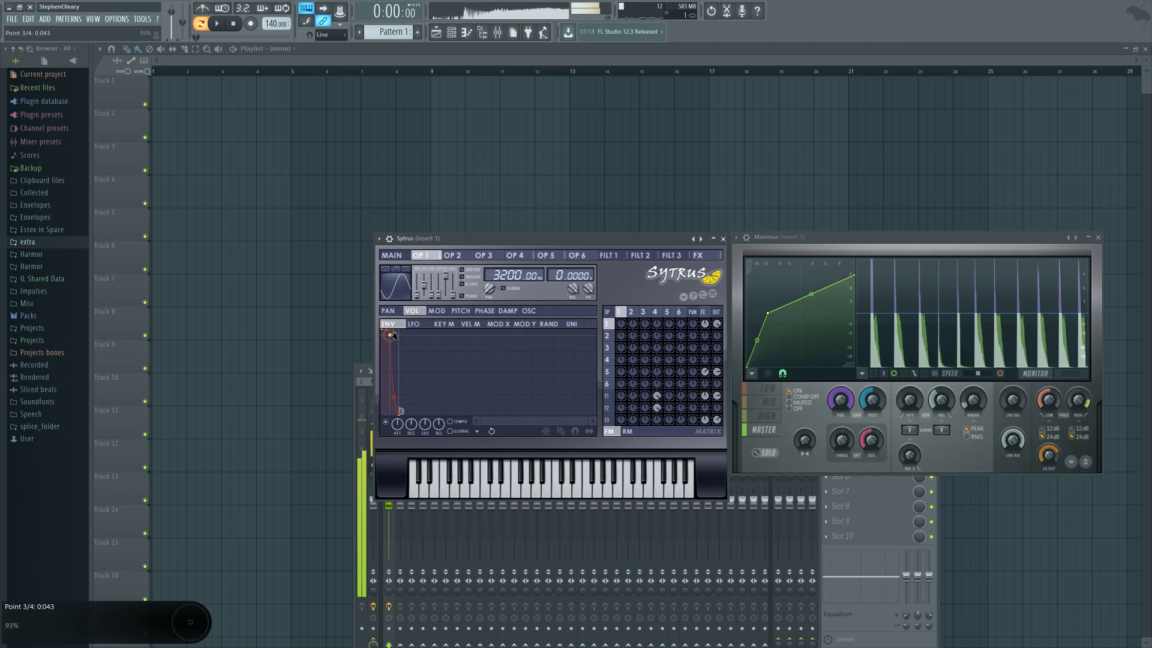
drag(393, 335, 388, 377)
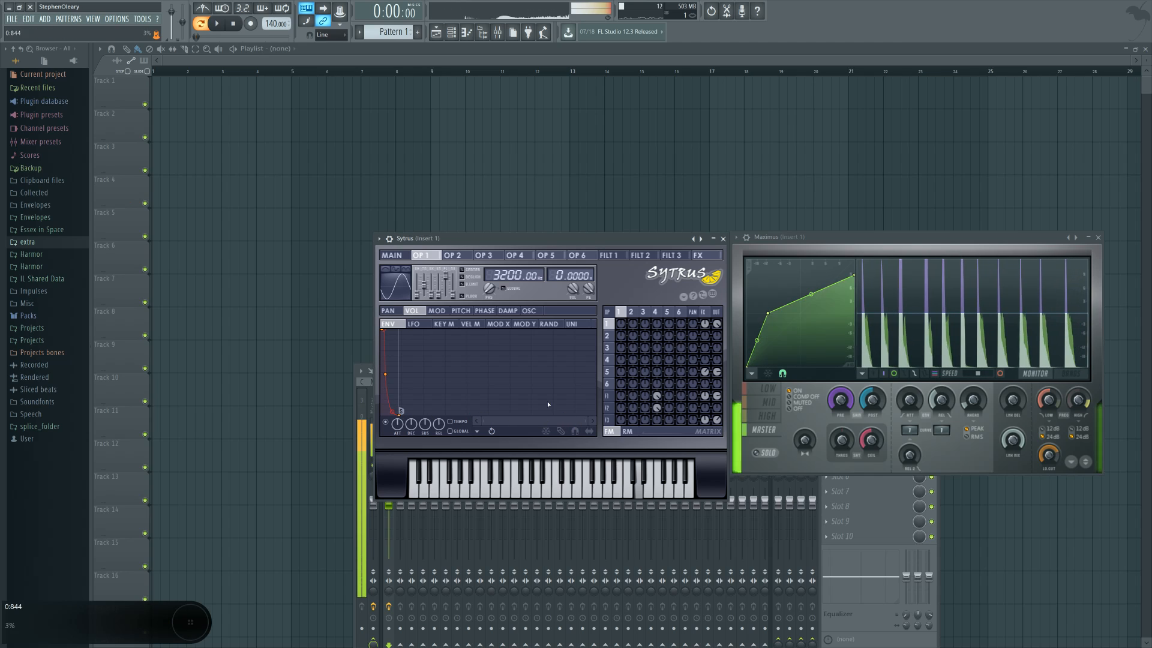
click(392, 255)
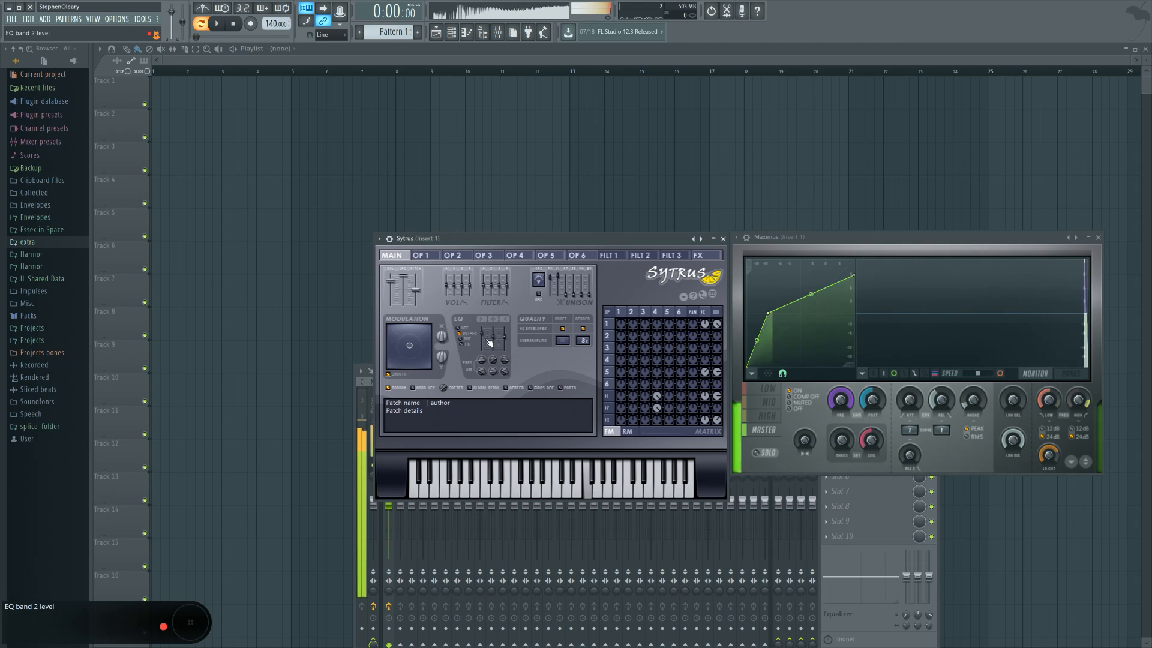
Reposition the Maximus and Sytrus windows so they no longer crowd each other.
click(461, 329)
click(463, 334)
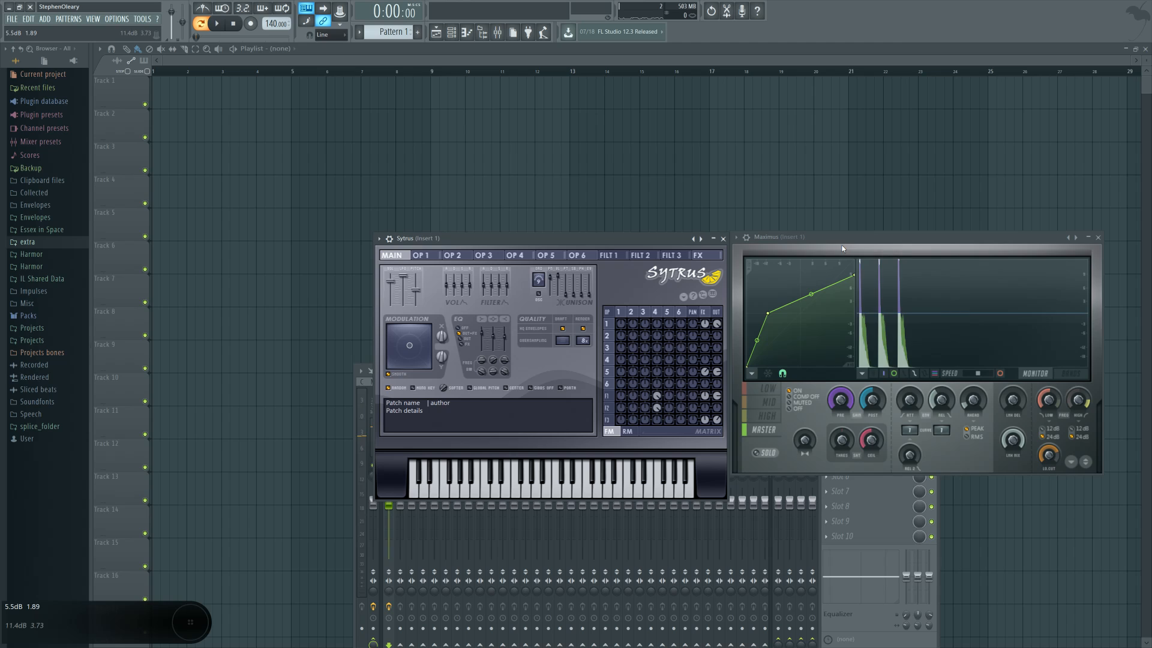
mouse_move(842, 243)
mouse_down()
mouse_move(901, 263)
mouse_move(835, 241)
mouse_up()
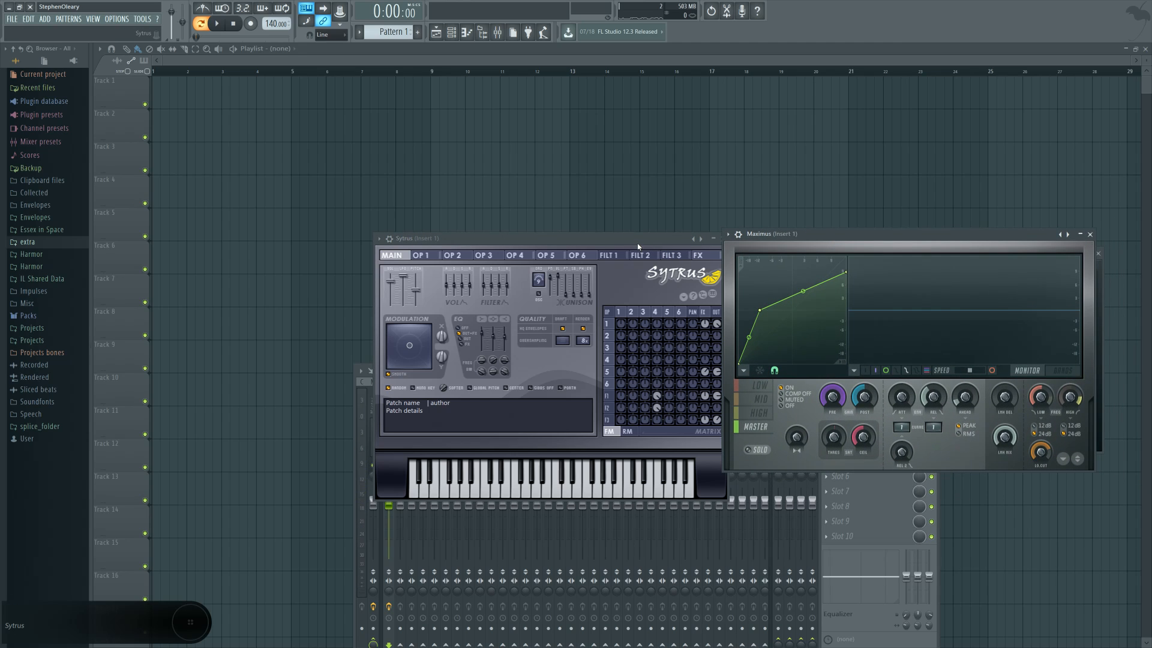
drag(637, 243, 614, 236)
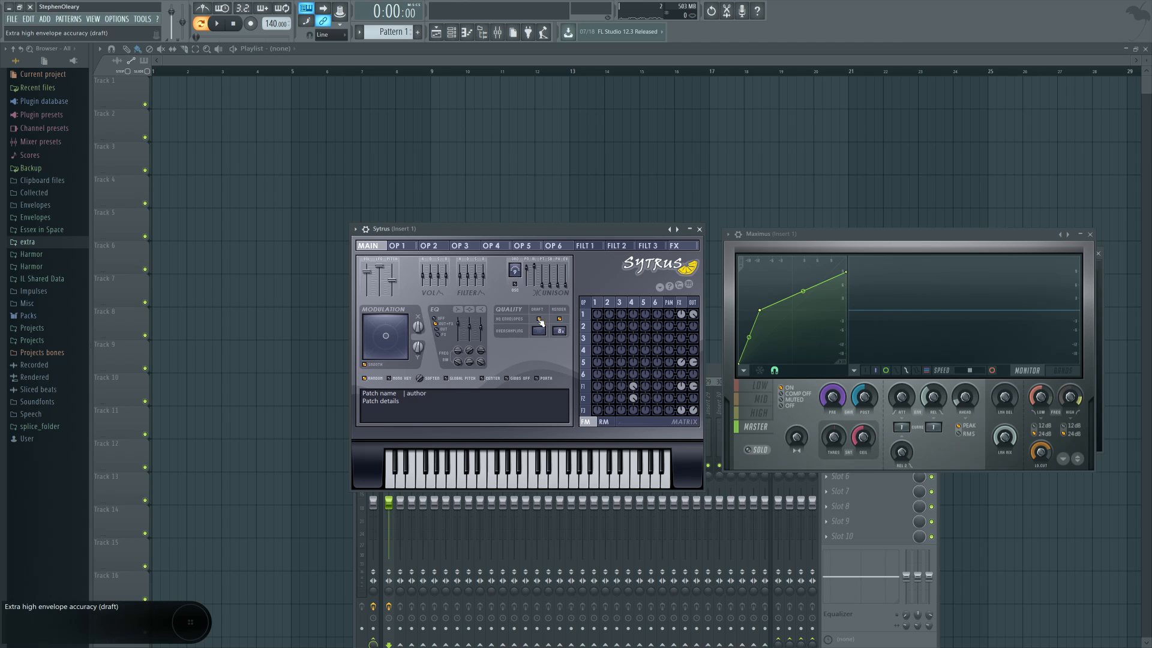
Examine Operator 1's pitch envelope up close, and return to the main Sytrus page.
click(397, 246)
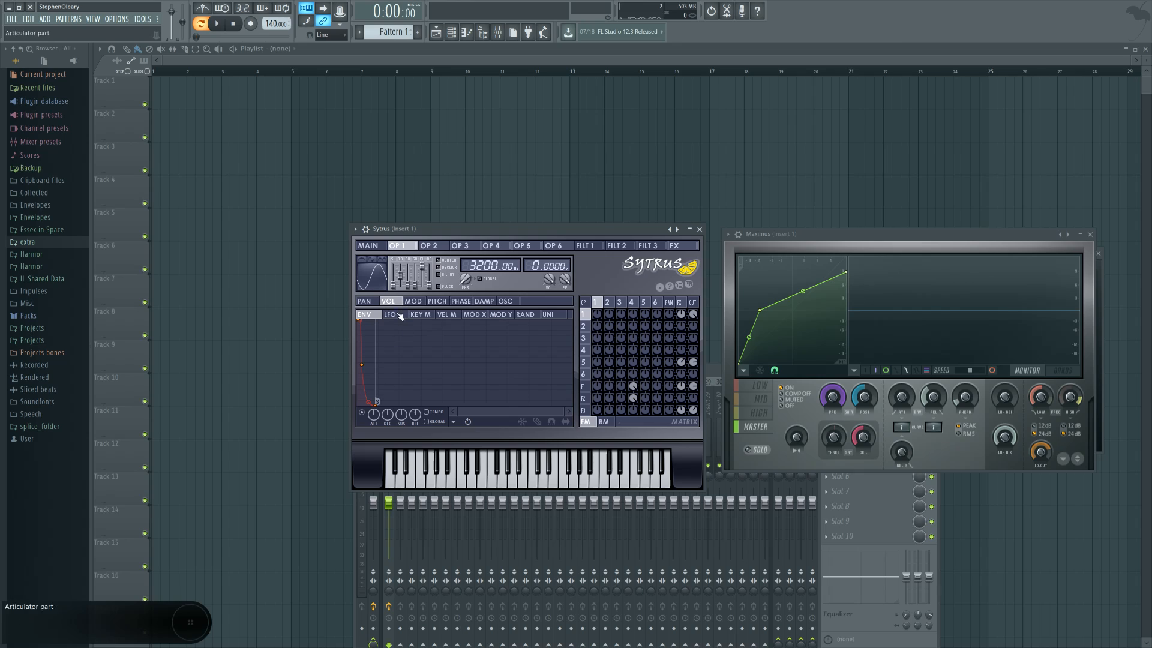
click(437, 301)
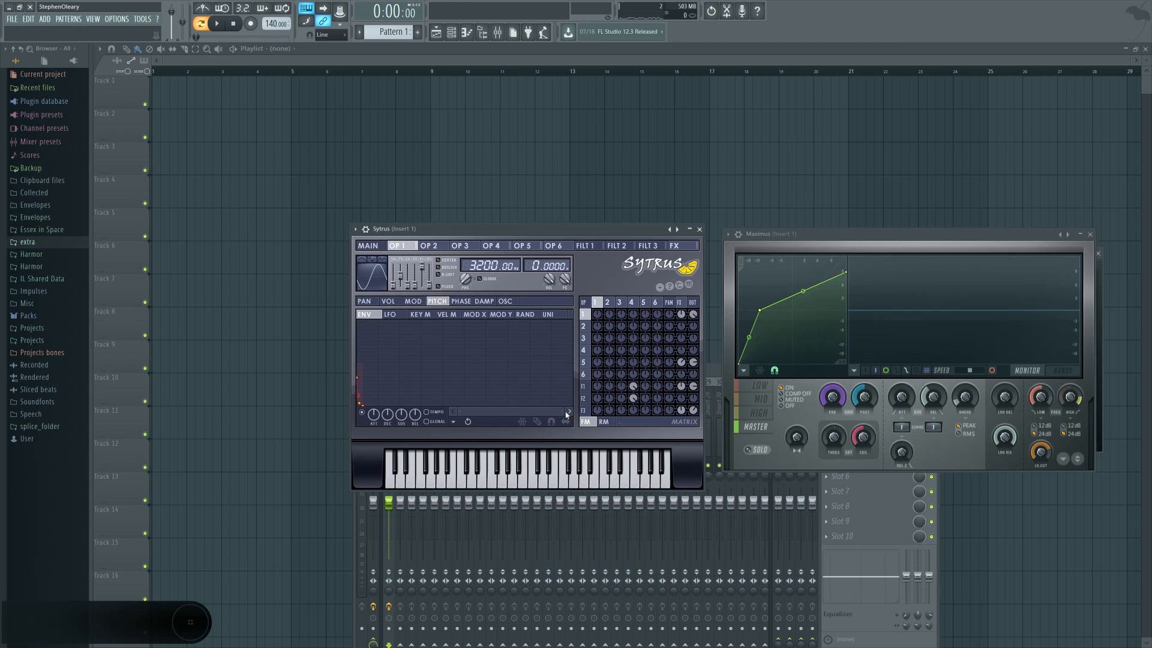
drag(567, 413, 430, 417)
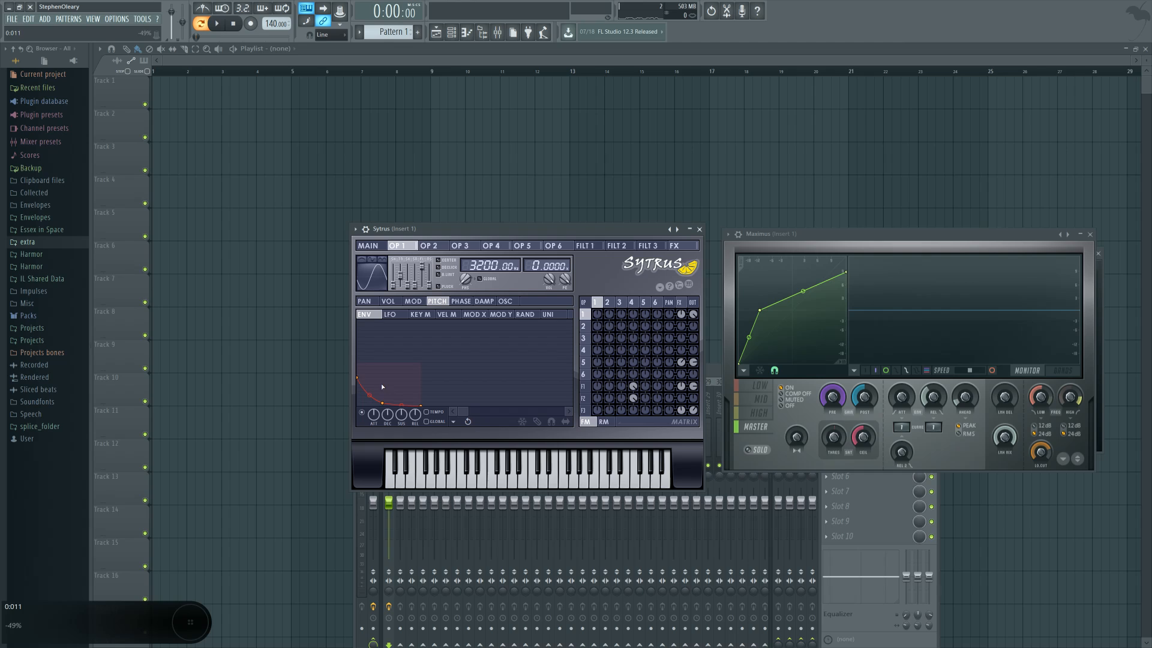
click(369, 246)
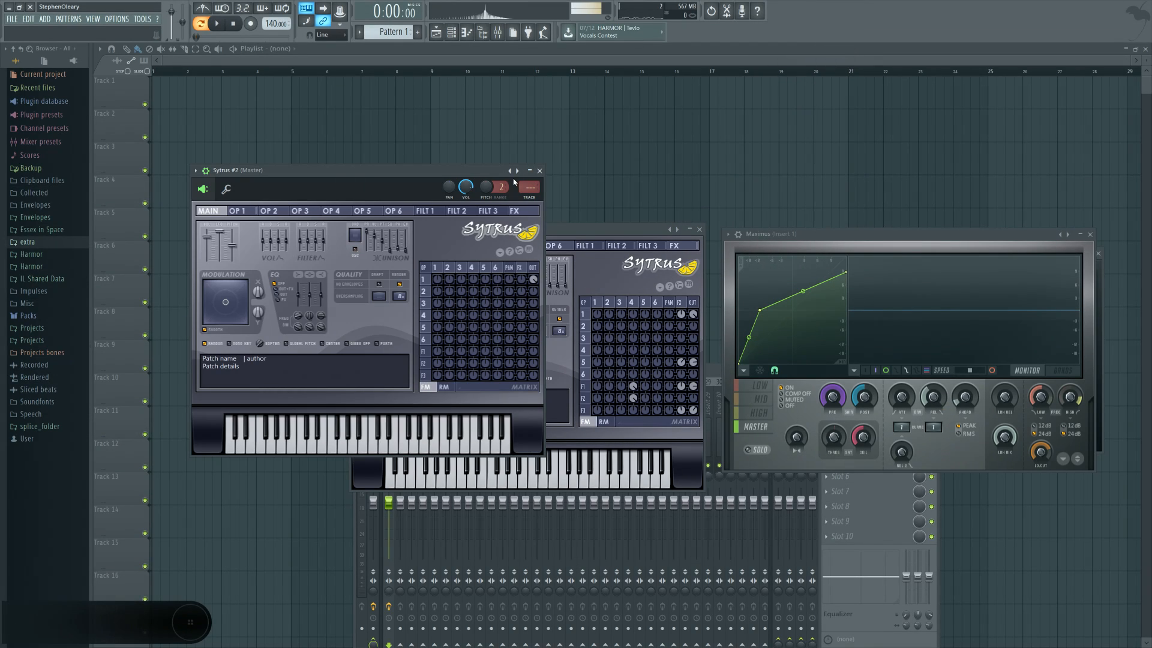
In the second Sytrus, set Operator 1 to ratio 0 with a 50 Hz frequency offset and a falling pitch envelope.
right_click(510, 171)
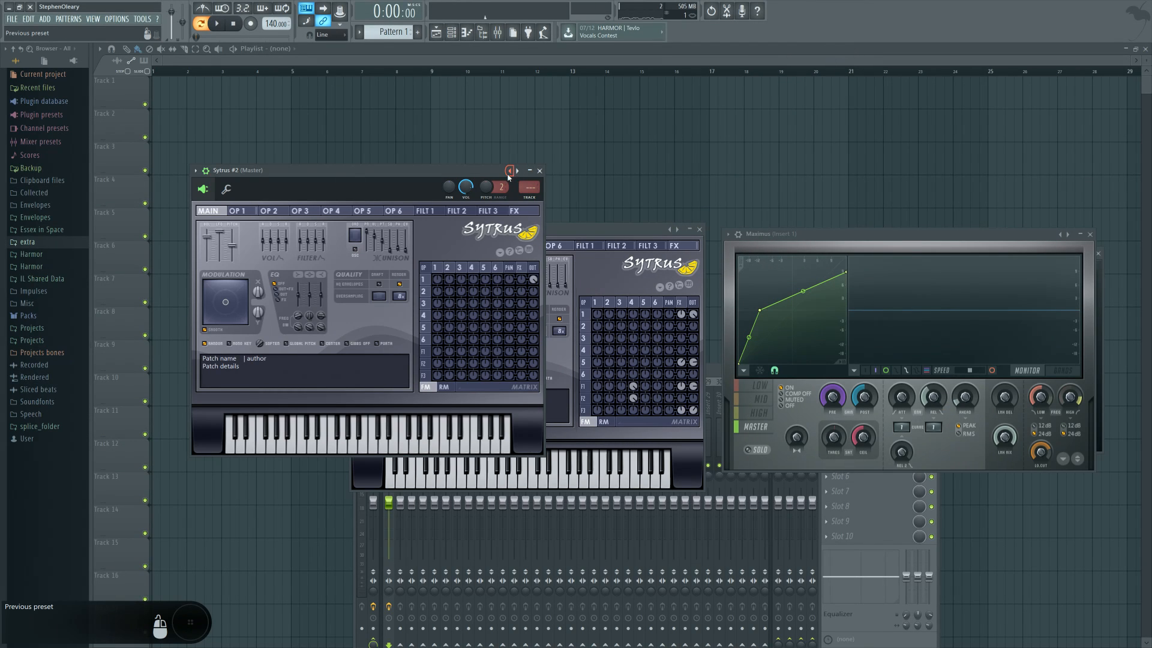
click(529, 393)
click(239, 211)
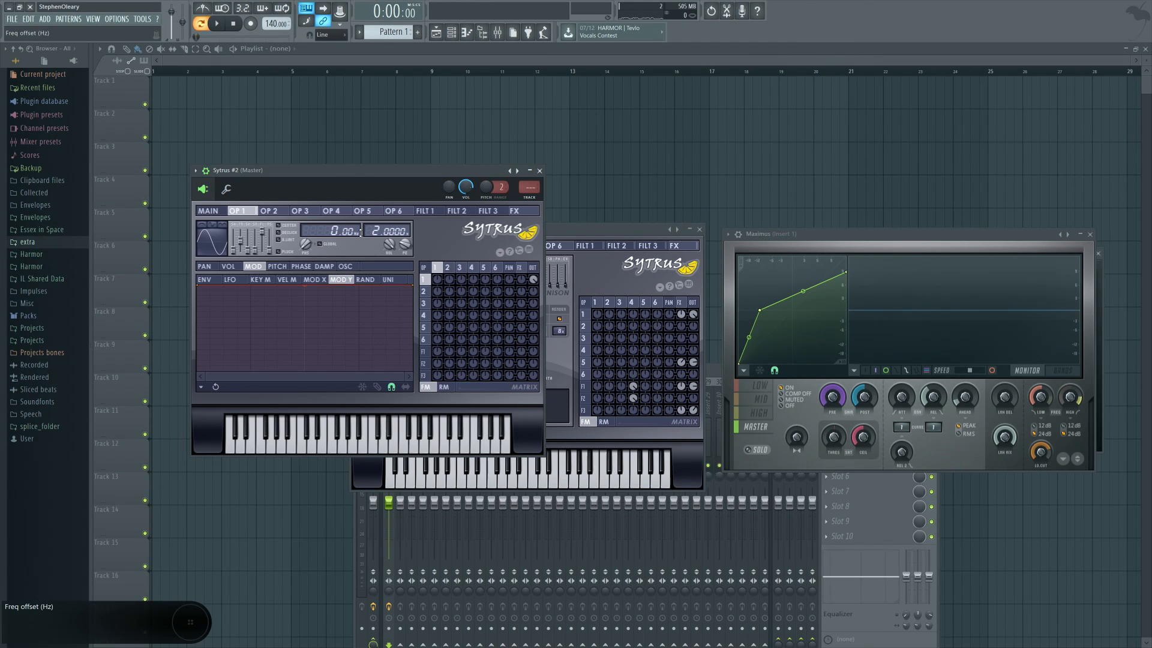
click(277, 266)
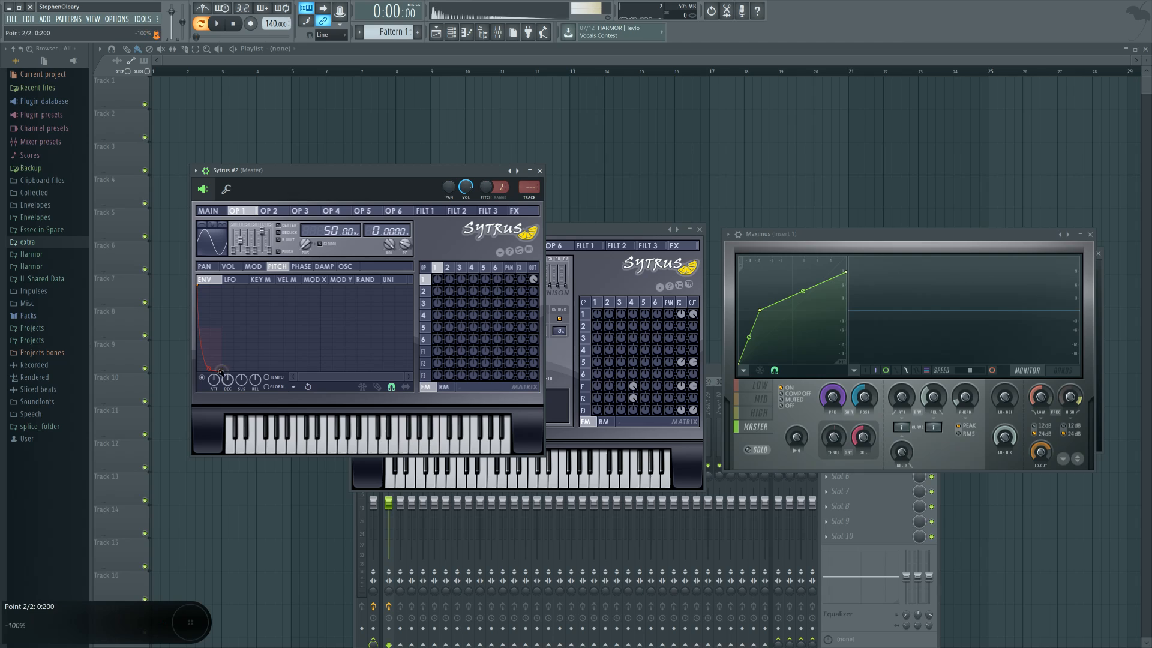
Raise Operator 1's frequency offset to 120 Hz and on to 620 Hz, trying a shorter and then a longer pitch envelope.
drag(321, 231, 321, 218)
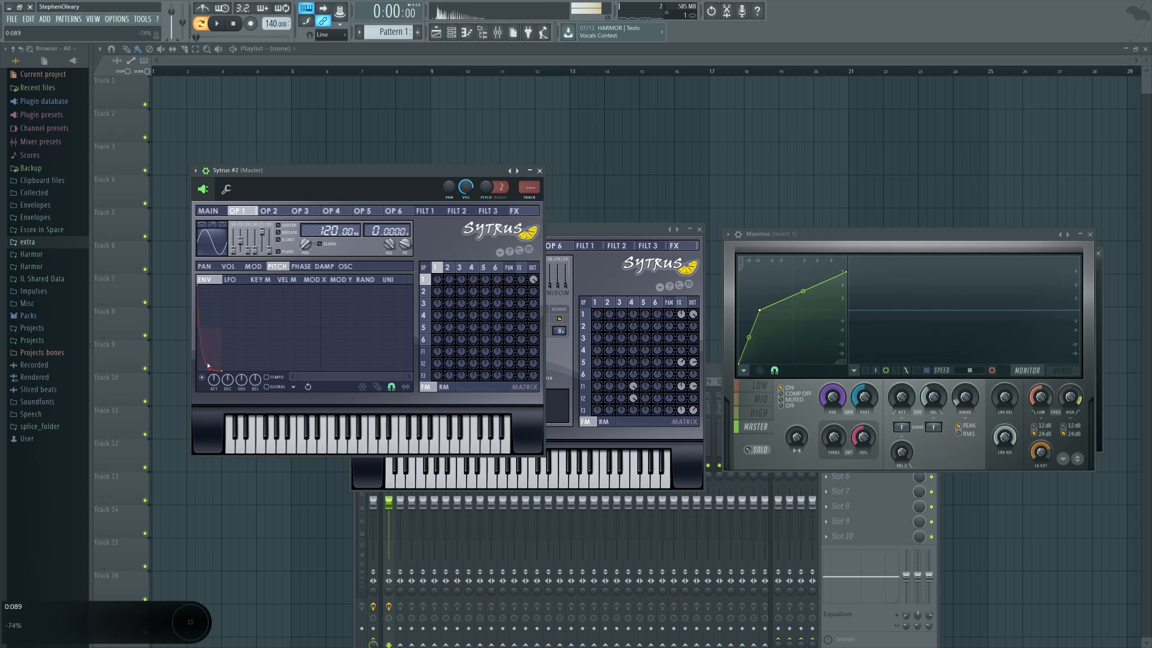
drag(222, 370, 210, 372)
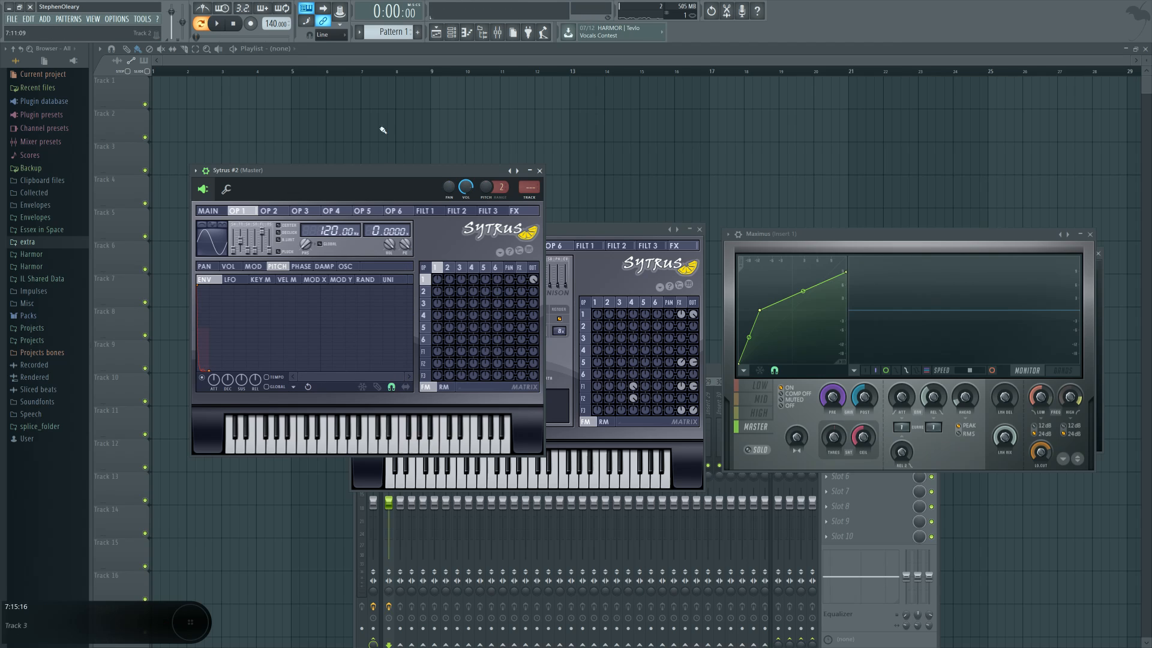
drag(203, 369, 265, 371)
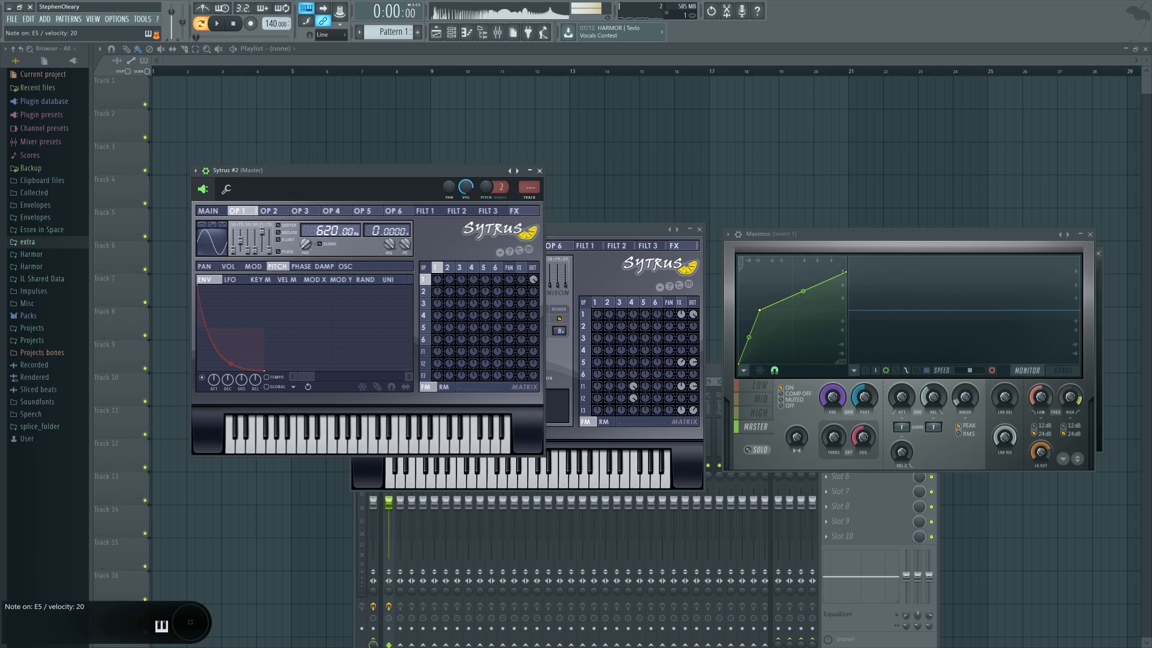
Add Fruity parametric EQ 2 to the third effect slot of the Master mixer track.
double_click(530, 187)
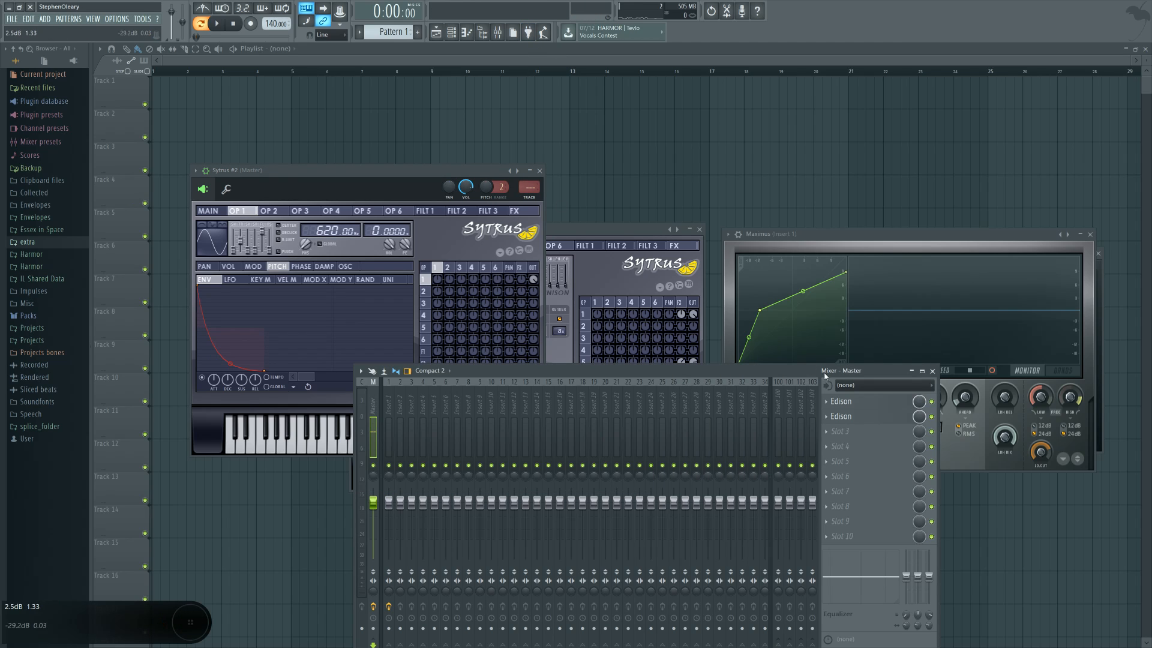
click(839, 432)
click(985, 427)
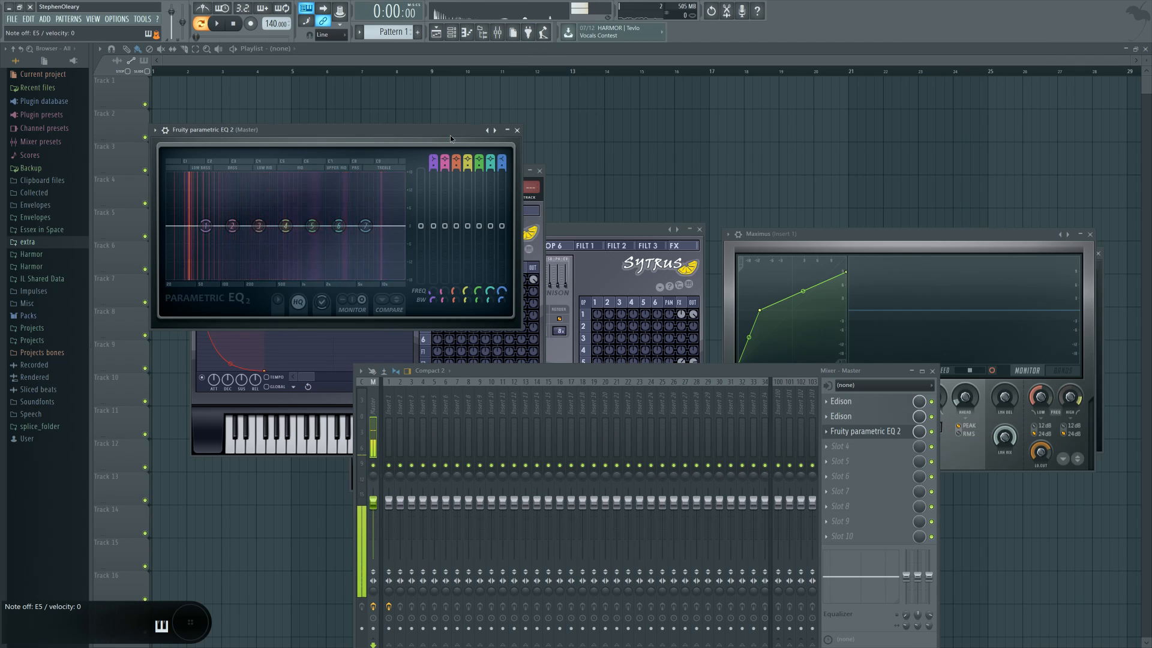
Place the EQ beside the second Sytrus and play notes to examine the pitch-swept tone in the EQ's spectrum.
key(e)
click(432, 187)
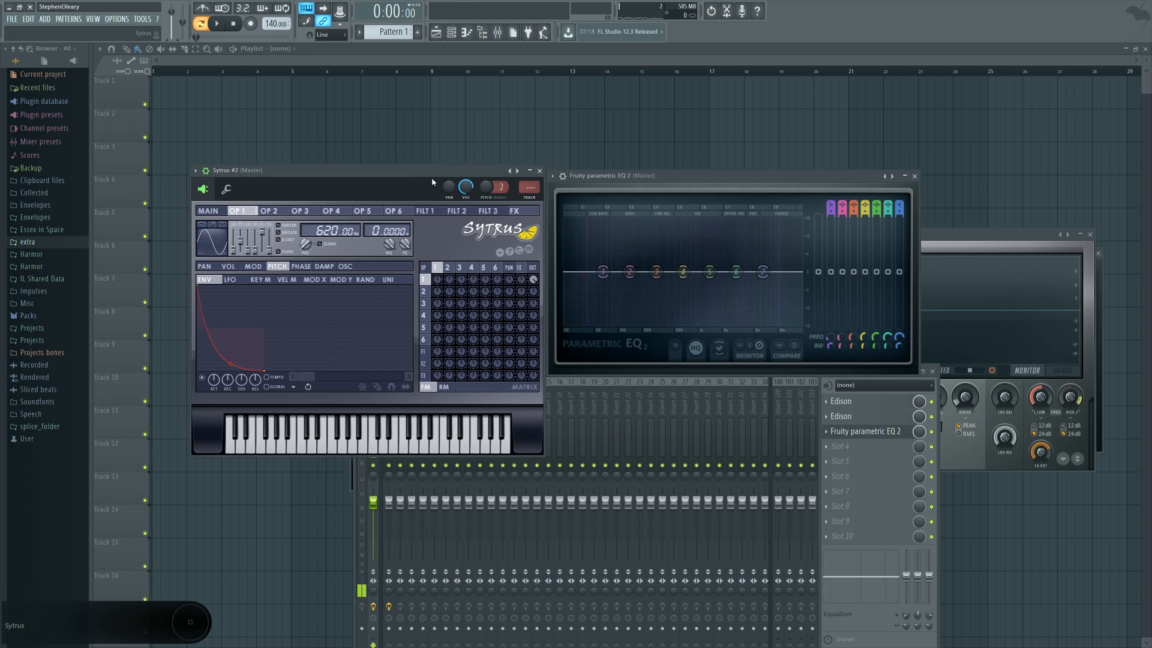
key(e)
click(208, 211)
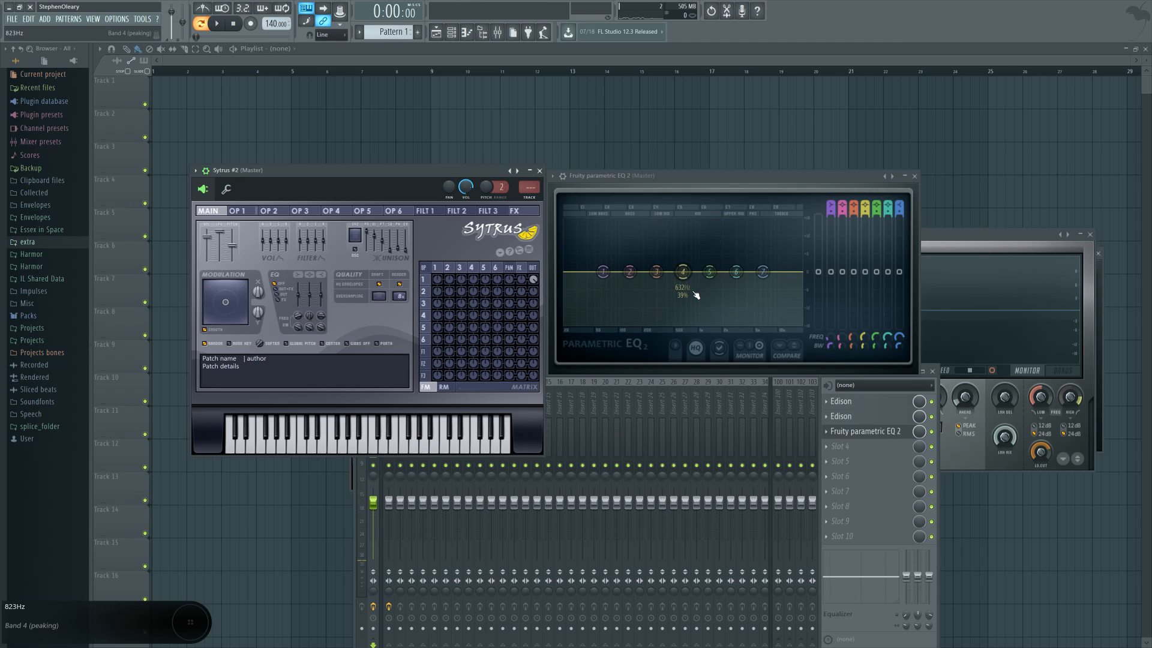
Close the second Sytrus and the Master EQ windows, and return to the original snare Sytrus.
click(540, 170)
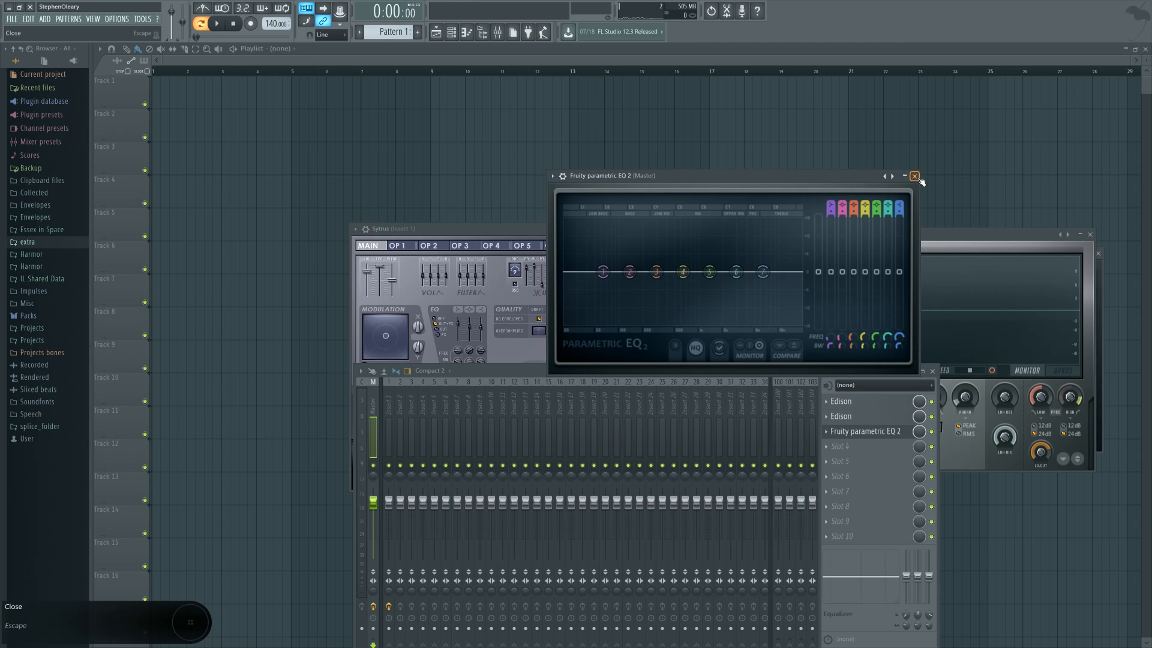
click(915, 177)
click(547, 230)
key(e)
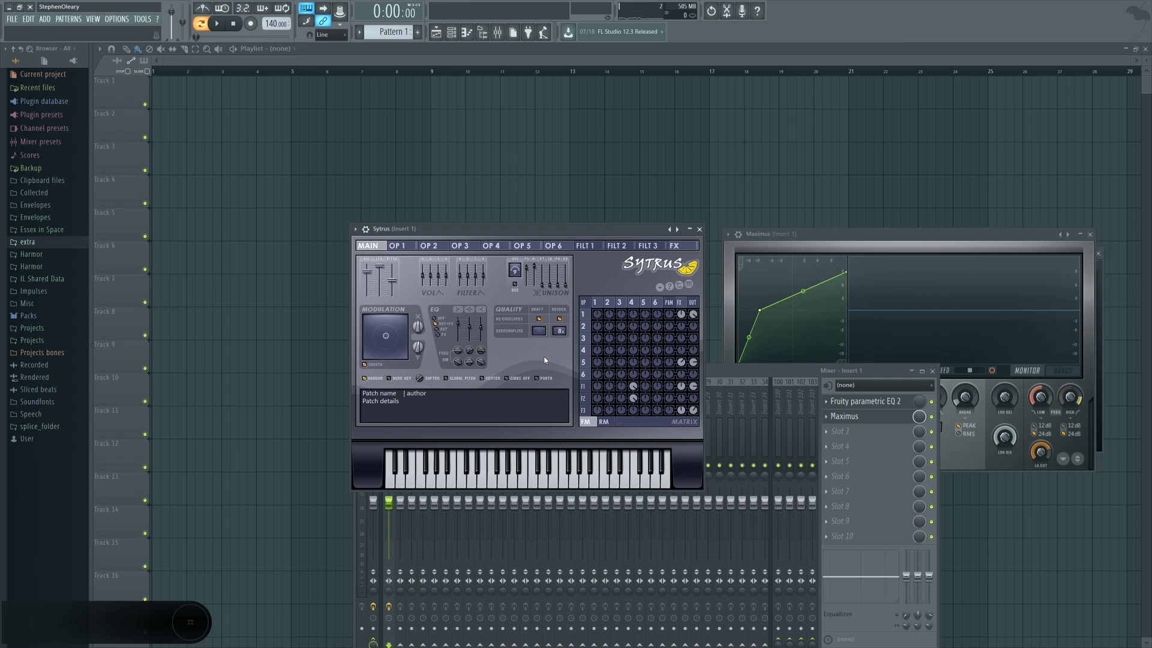
Mute the output and effects sends in the Sytrus matrix so that only Operator 1 remains active.
click(605, 301)
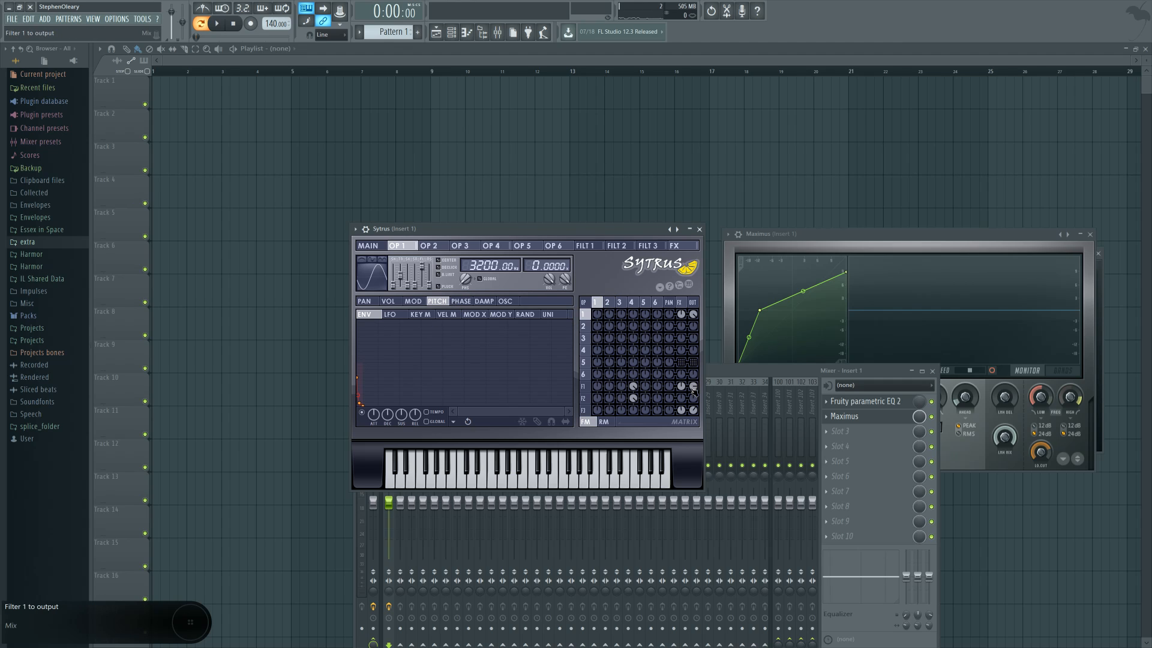
right_click(693, 411)
right_click(683, 411)
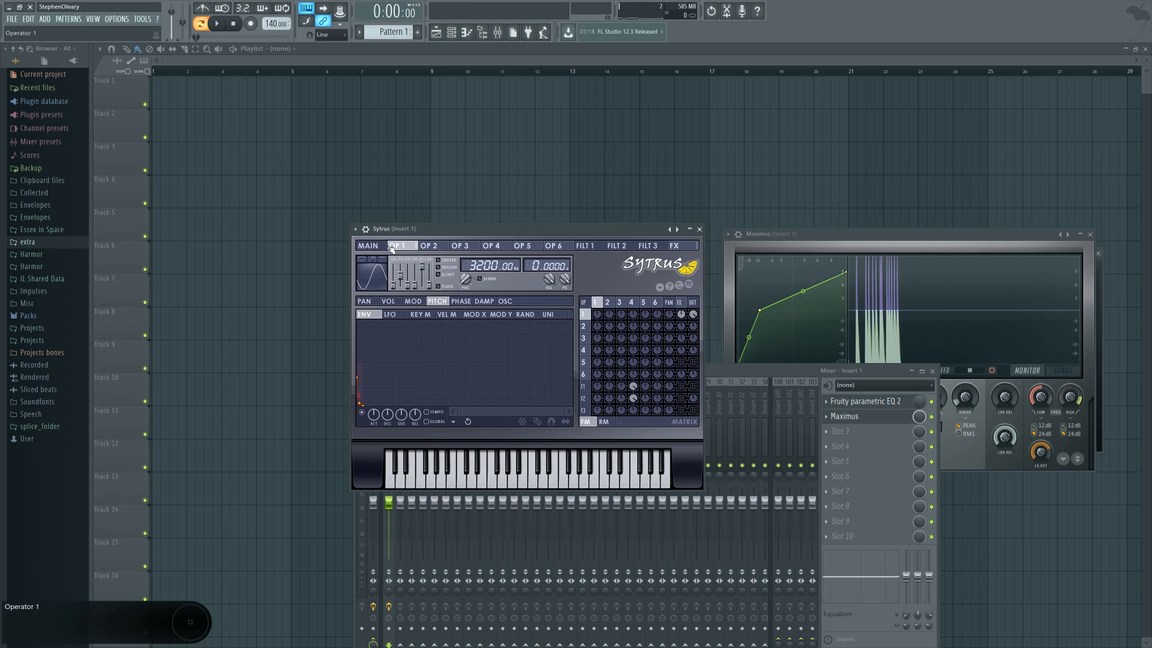
click(382, 246)
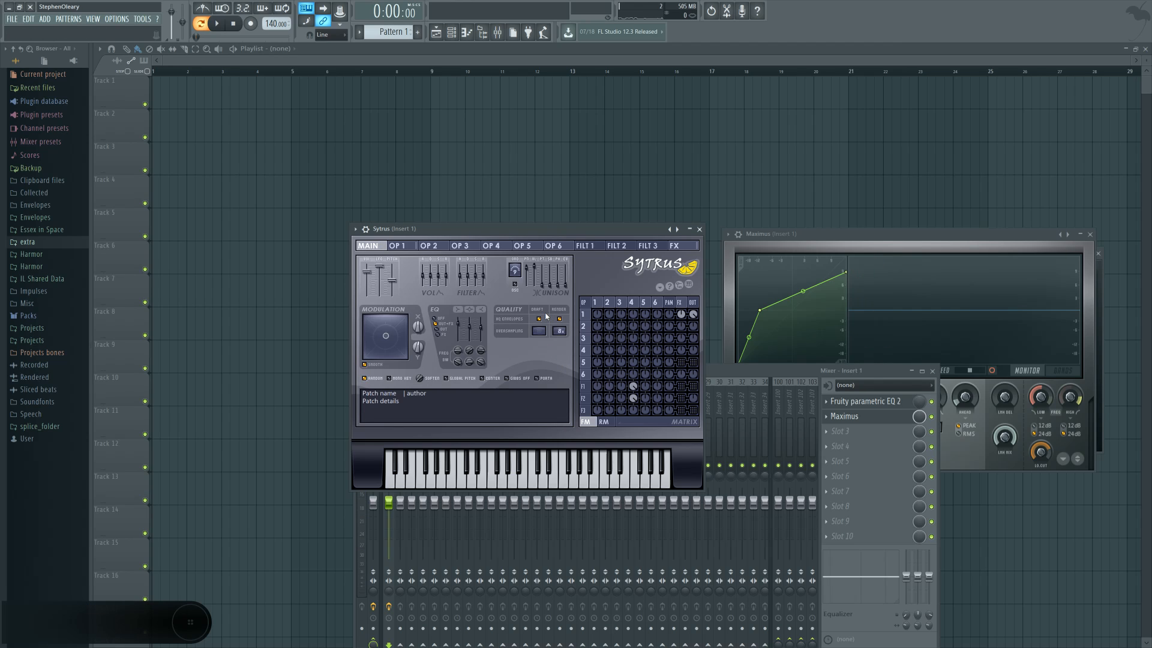
Play repeated notes to audition Operator 1 on its own.
key(y)
key(y)
key(y)
key(y)
key(y)
key(y)
key(y)
key(y)
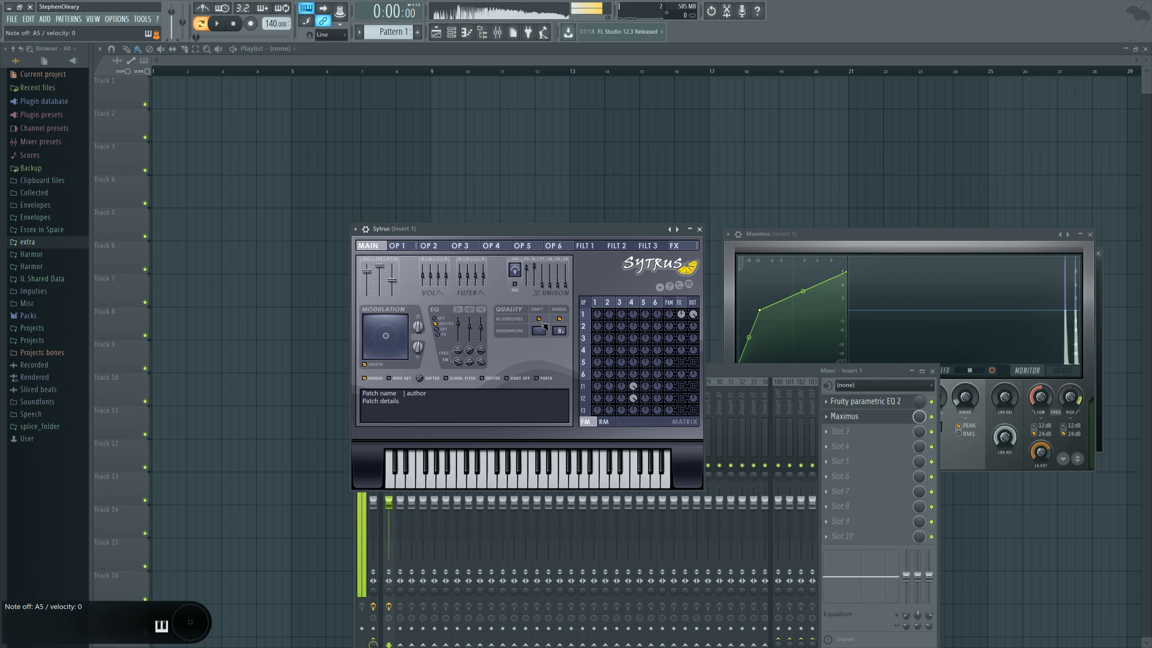
key(y)
key(y)
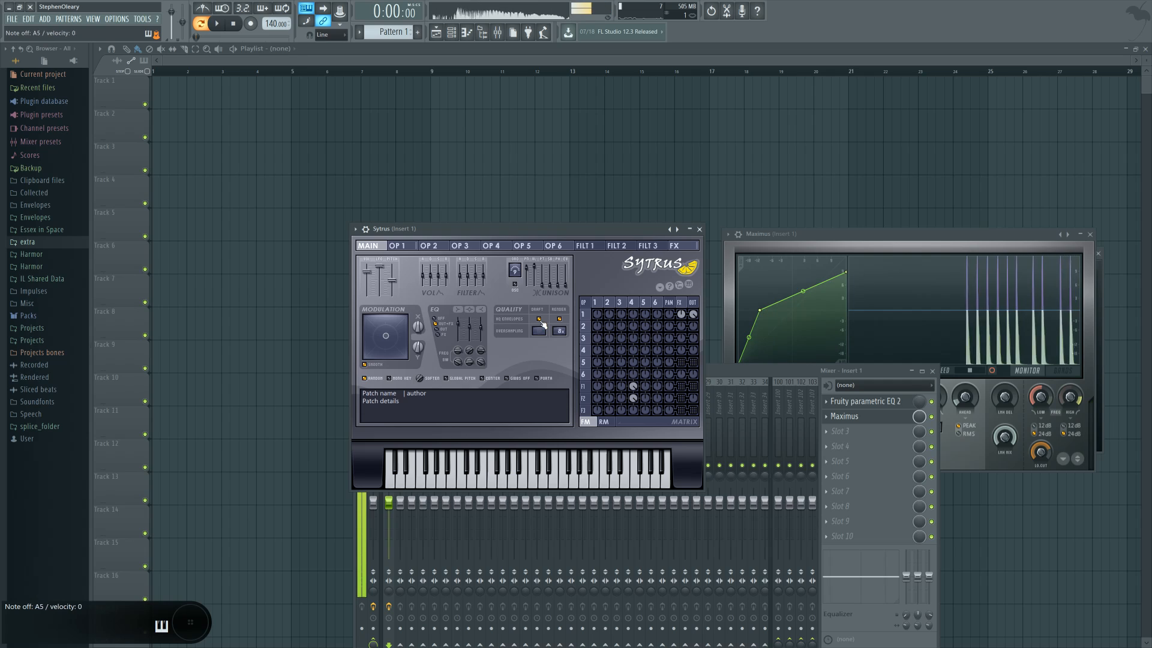
Unmute the effects and output sends of Operator 5, Filter 1 and Filter 3 in the matrix, and audition the layered snare.
right_click(681, 363)
right_click(693, 362)
right_click(693, 385)
right_click(682, 386)
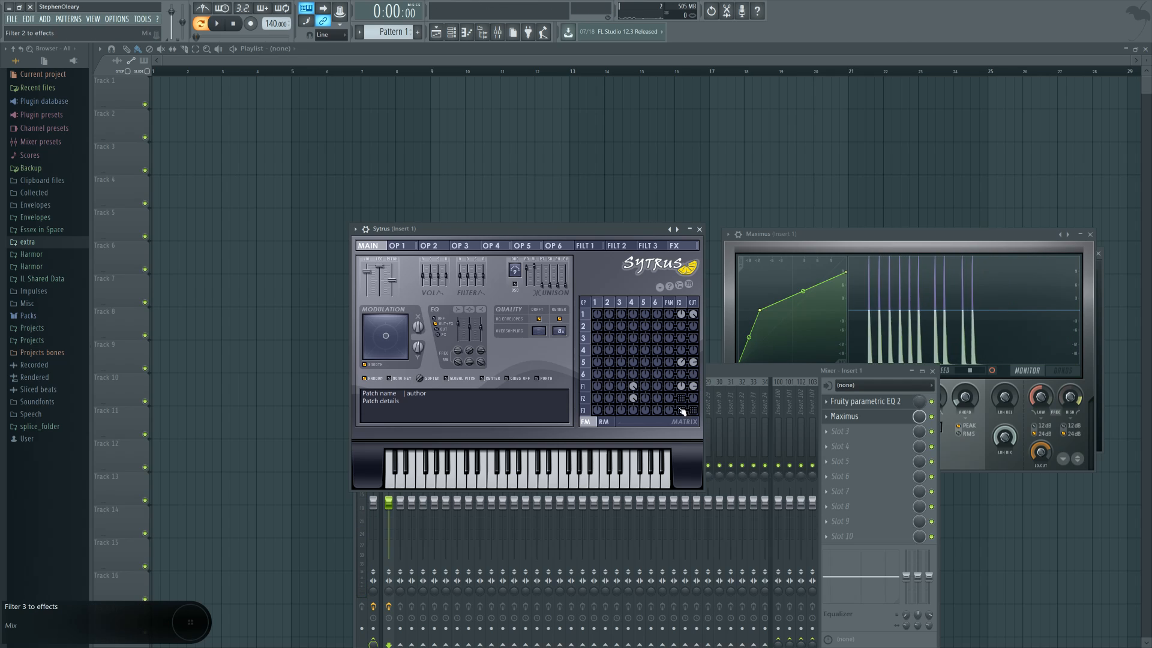
right_click(681, 411)
right_click(693, 411)
key(y)
key(y)
key(y)
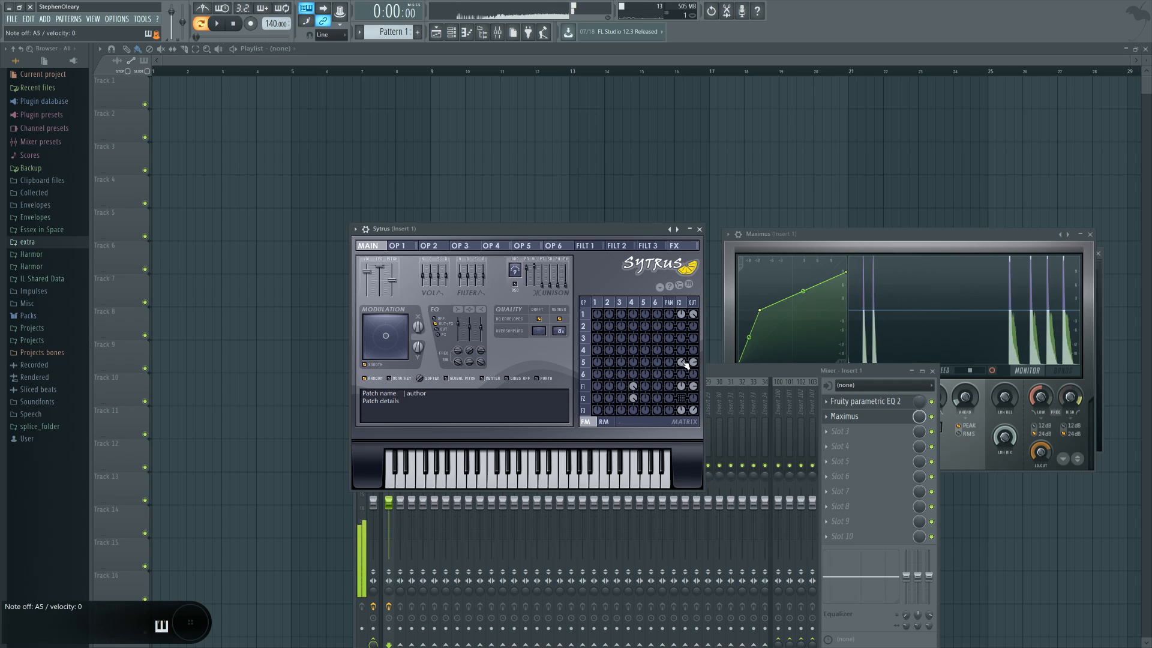
Select Operator 2 and audition its output send with repeated notes.
click(612, 303)
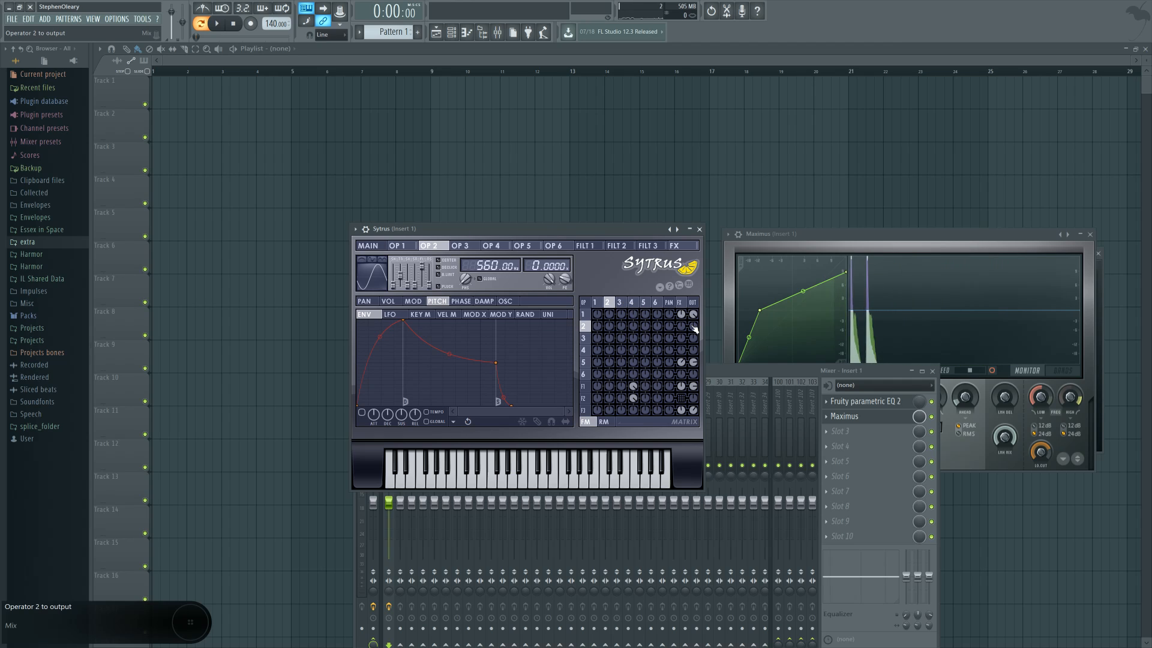
key(y)
key(y)
key(y)
key(y)
key(y)
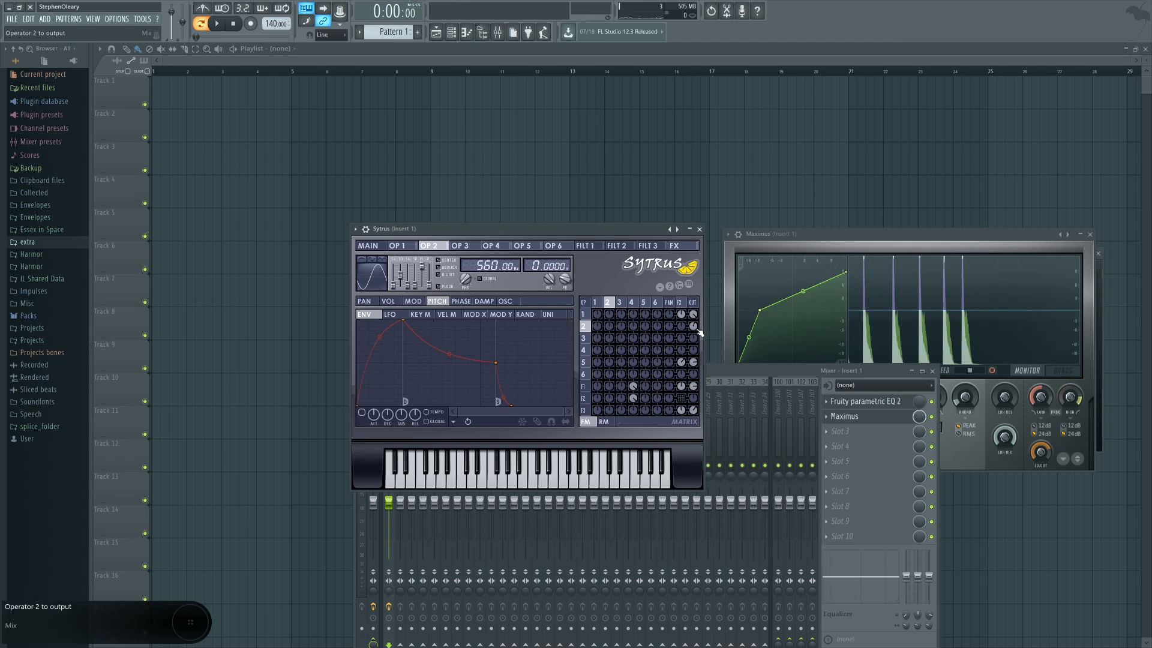
Compare the pitch envelopes and the volume envelopes of Operators 2 and 3.
click(618, 303)
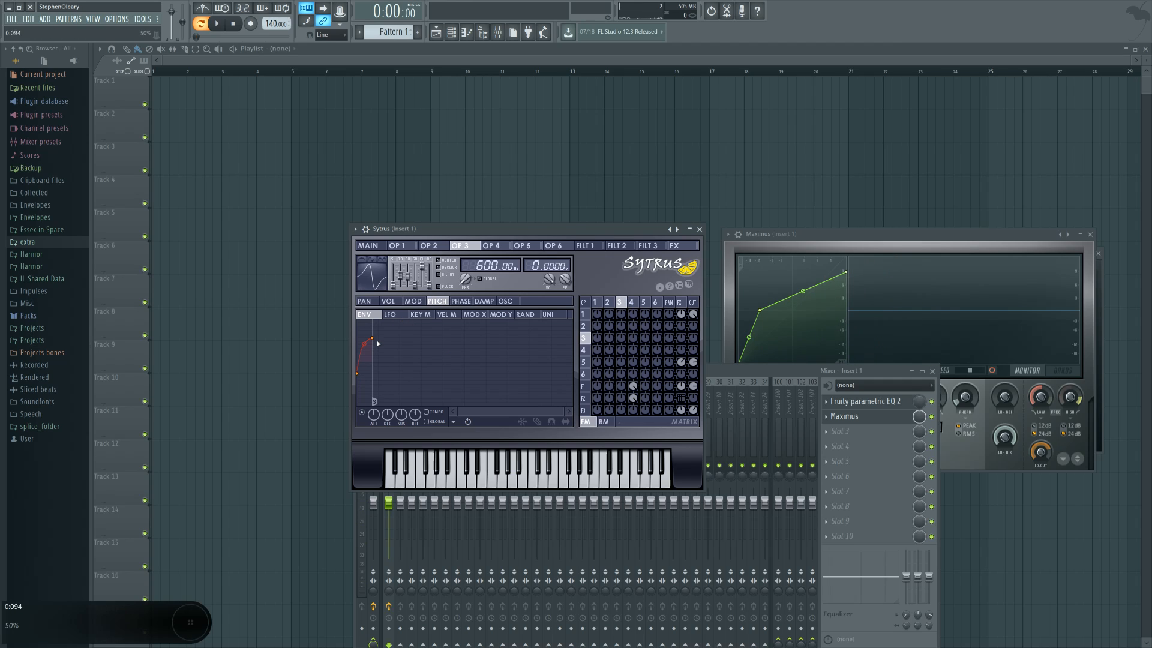
click(612, 303)
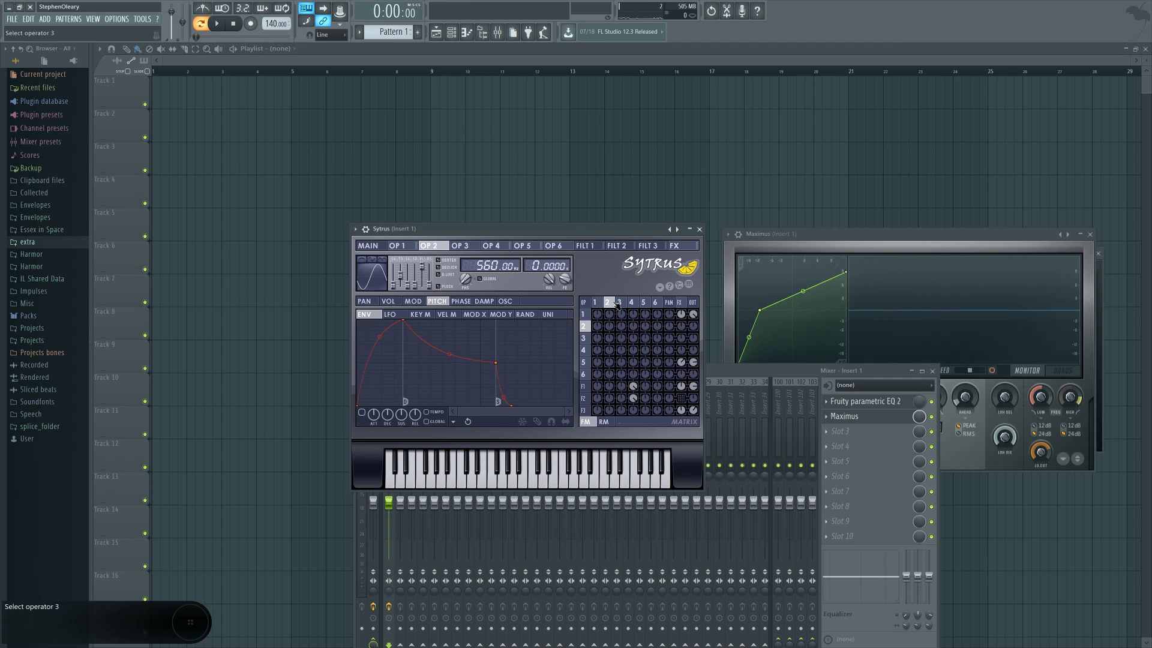
click(389, 301)
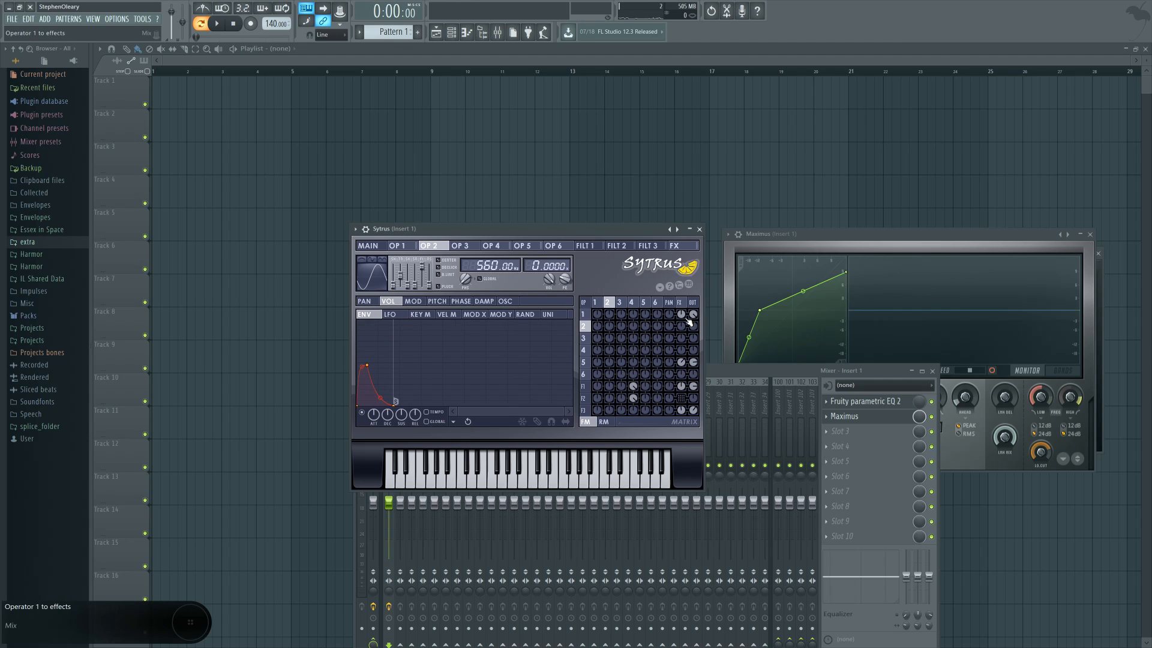
click(620, 303)
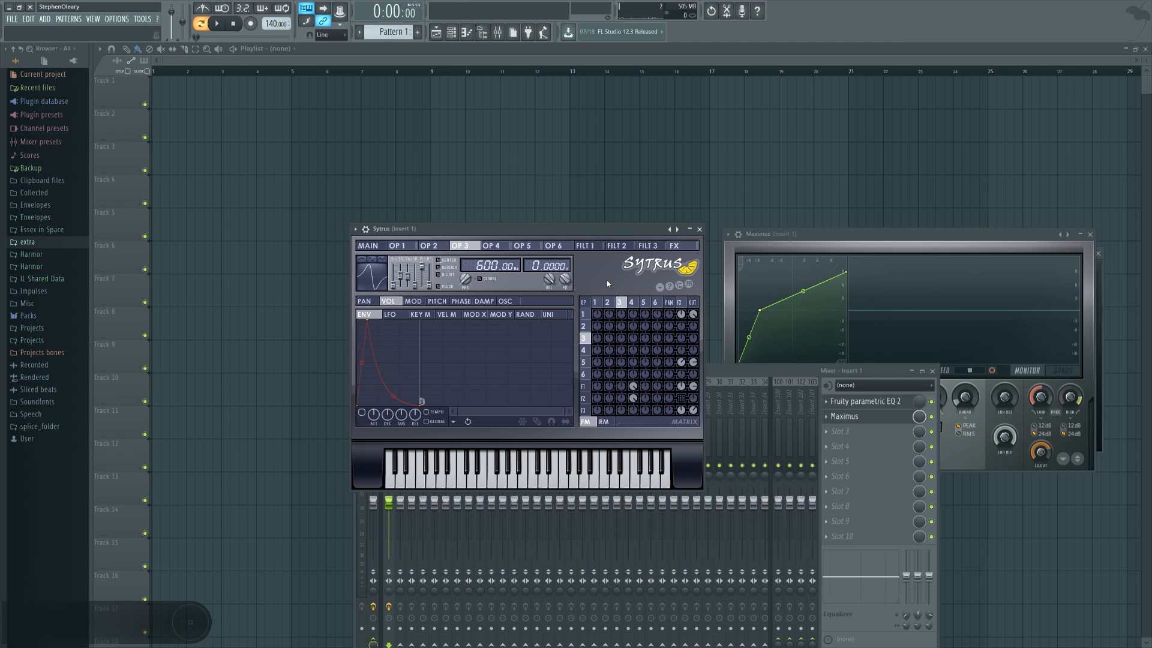
Check the effect chains of the Master and Insert 1 mixer tracks, and reopen Maximus from Insert 1.
drag(592, 233, 607, 237)
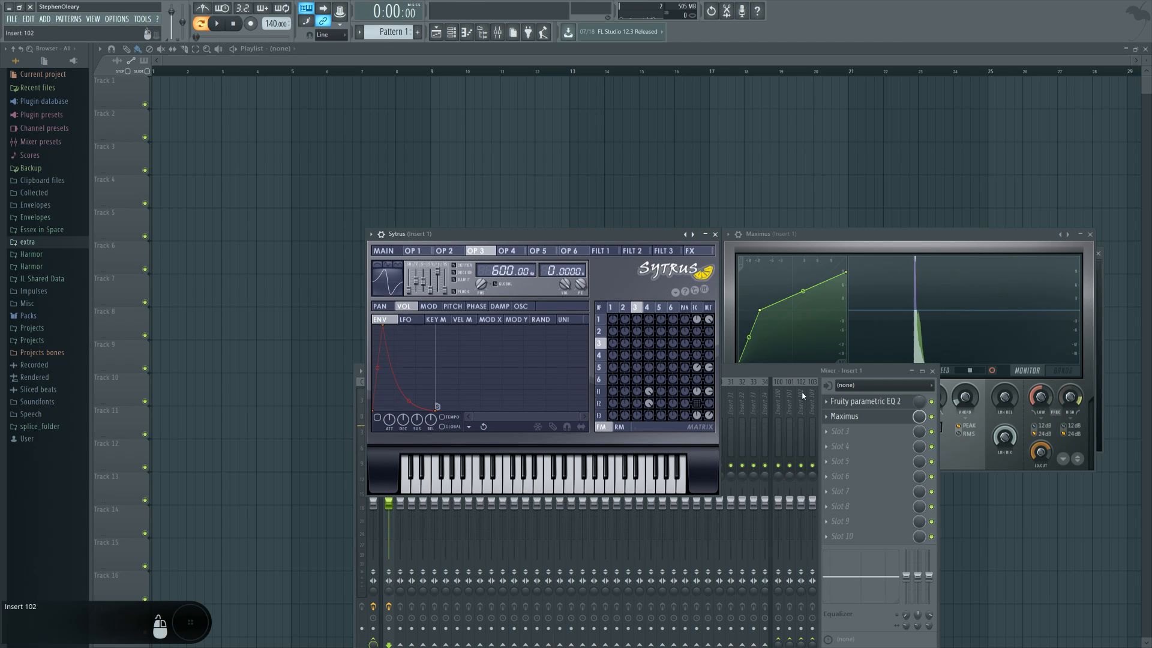
click(768, 370)
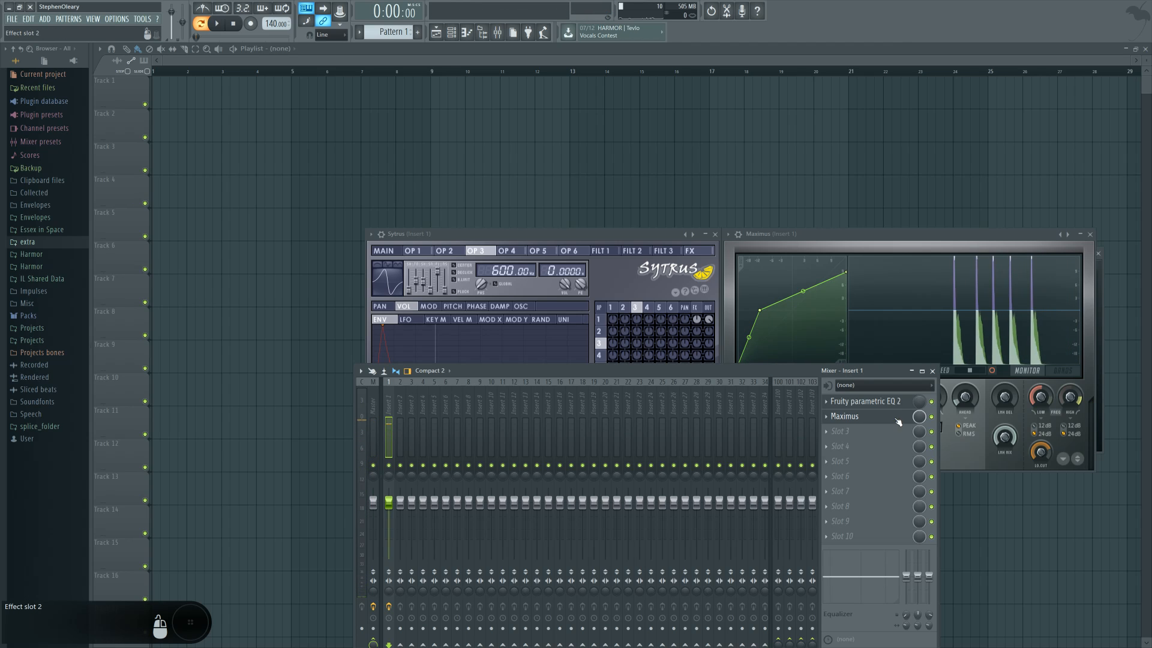
click(376, 397)
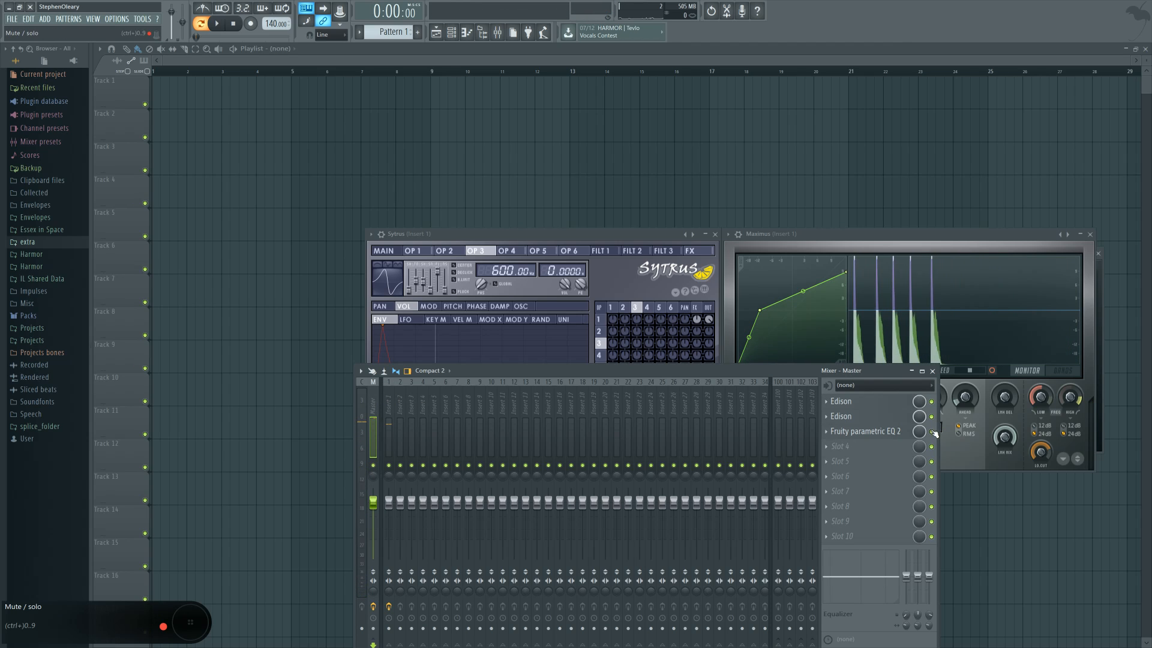
click(390, 411)
click(884, 419)
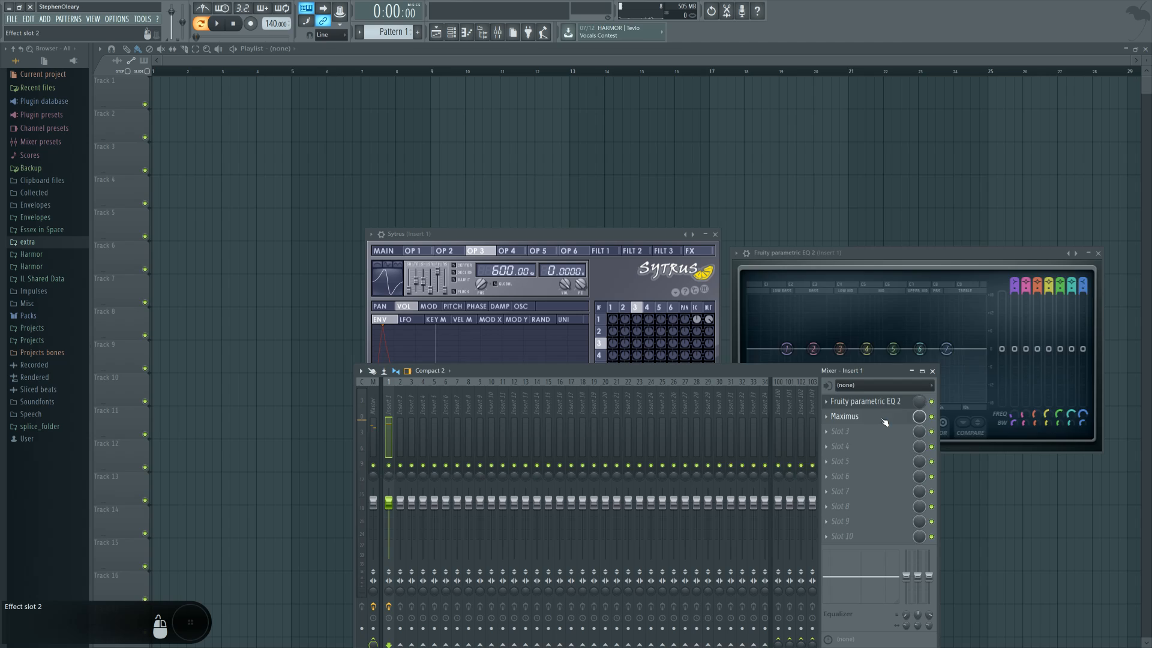
click(885, 422)
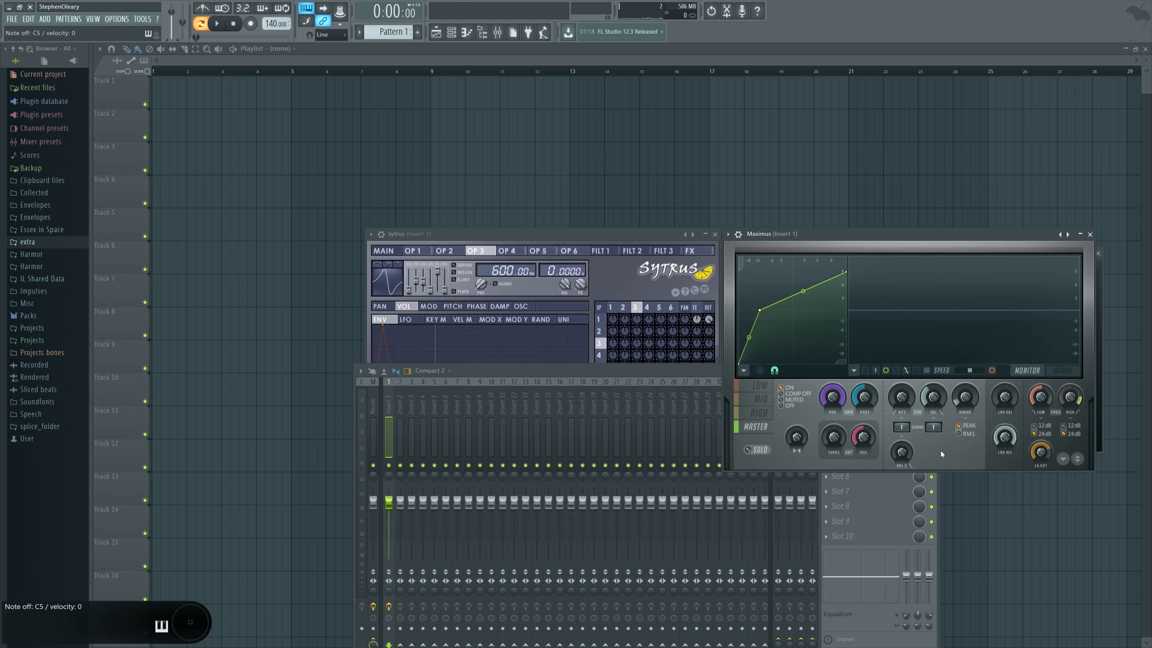
Bring Sytrus back in front of the mixer and play different notes to audition the processed snare.
key(r)
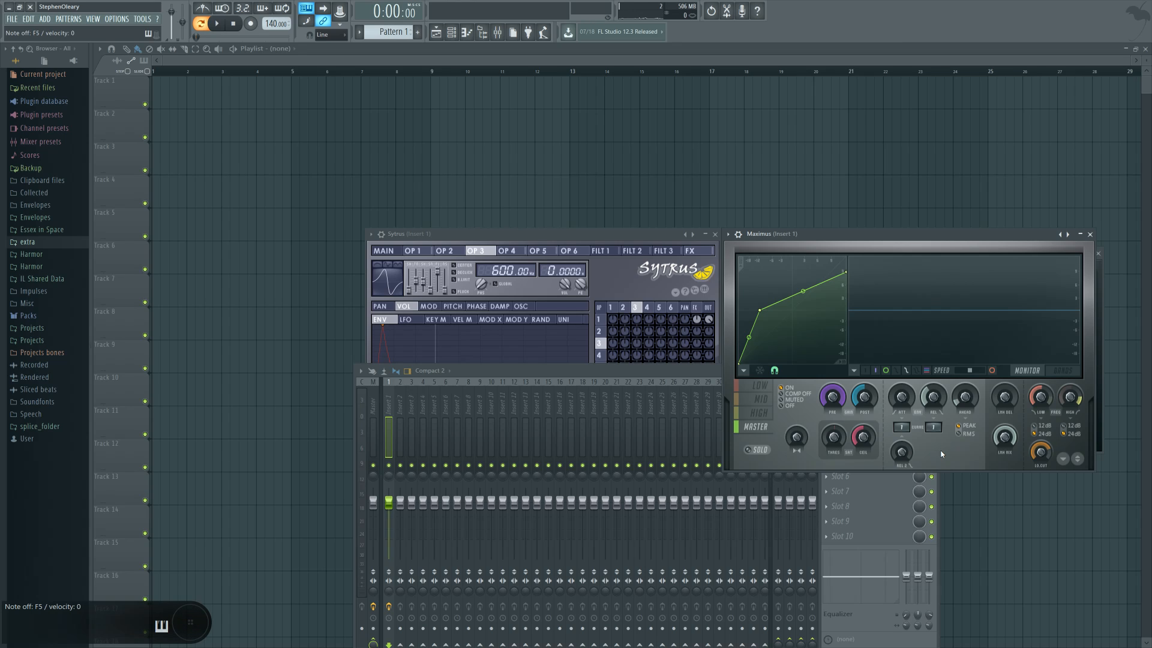
click(597, 288)
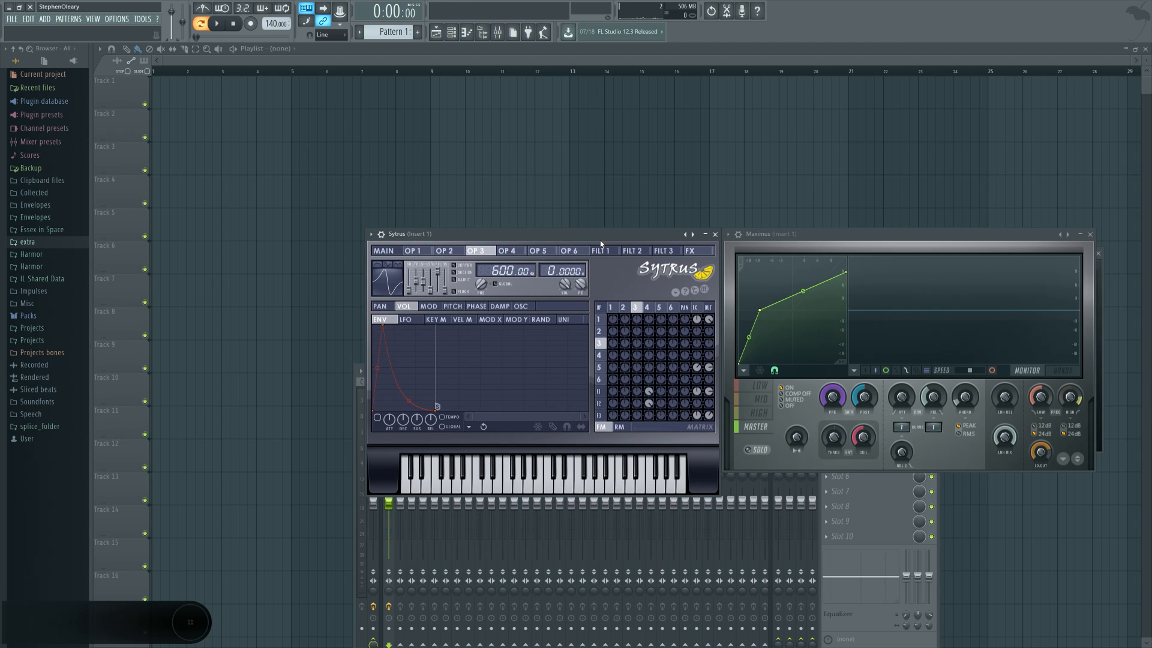
key(v)
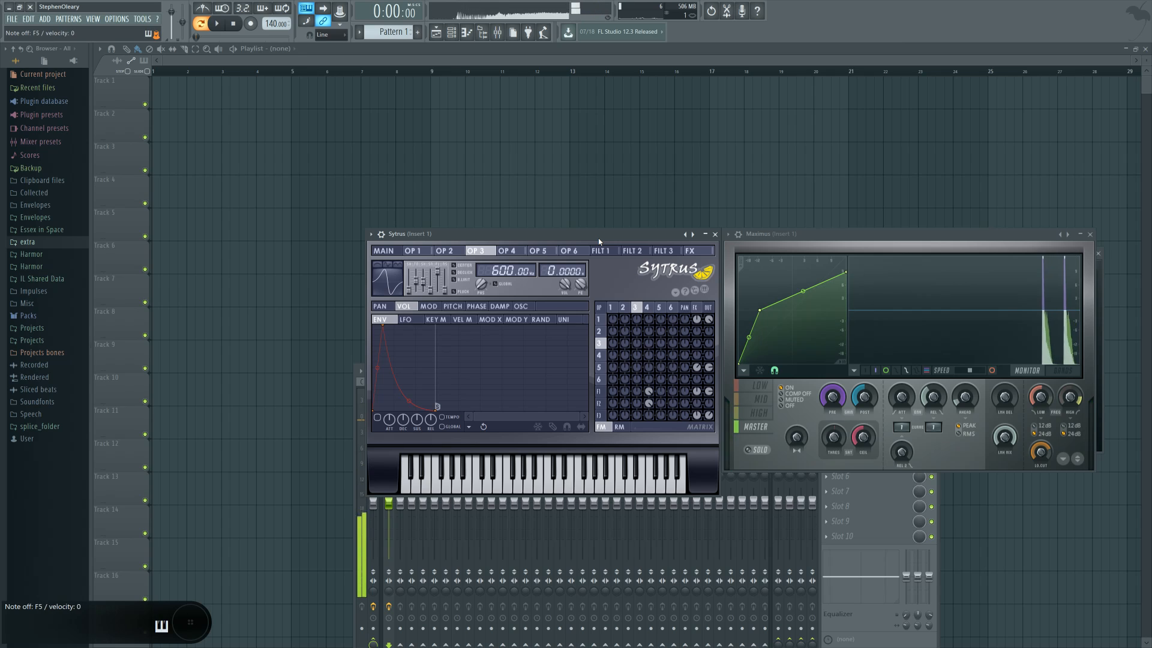
key(c)
Arrange the Sytrus and Maximus windows side by side without overlap.
drag(600, 236, 644, 237)
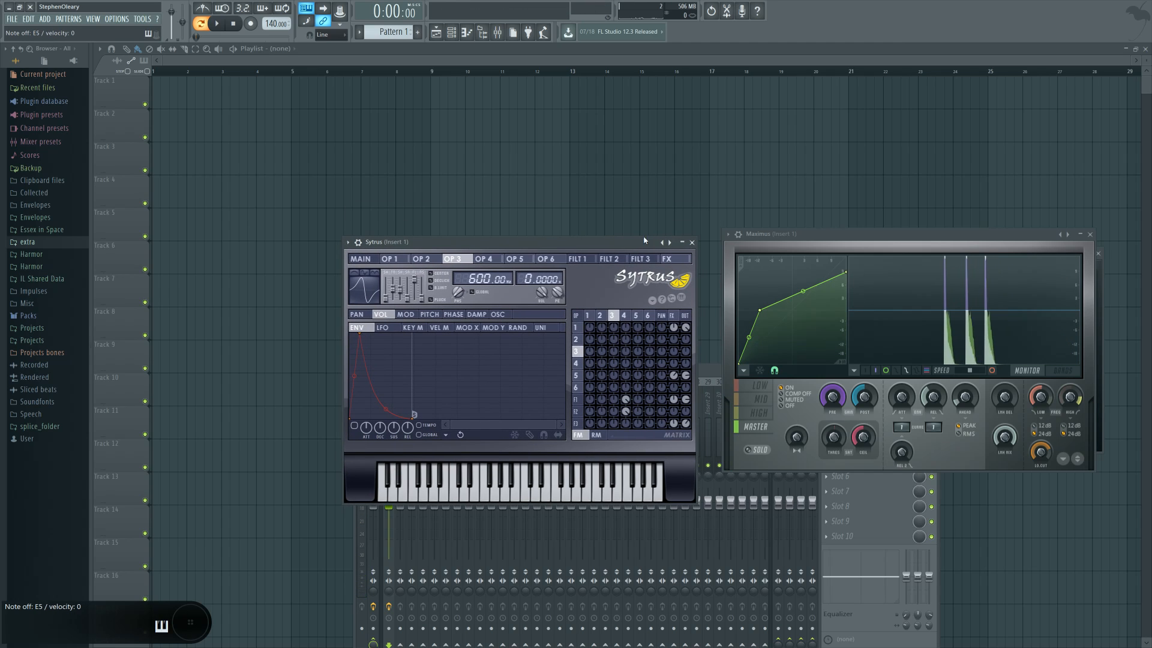
drag(819, 238, 798, 249)
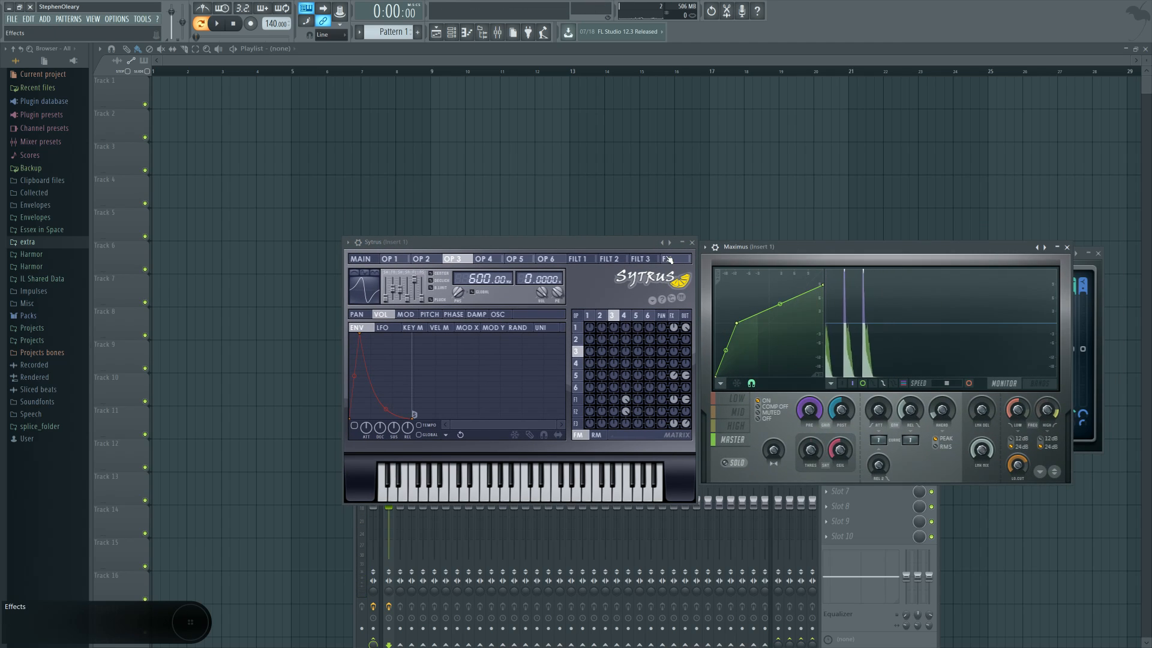
drag(636, 247, 636, 252)
mouse_move(804, 252)
mouse_down()
mouse_move(689, 361)
mouse_move(741, 150)
mouse_move(849, 220)
mouse_move(801, 249)
mouse_up()
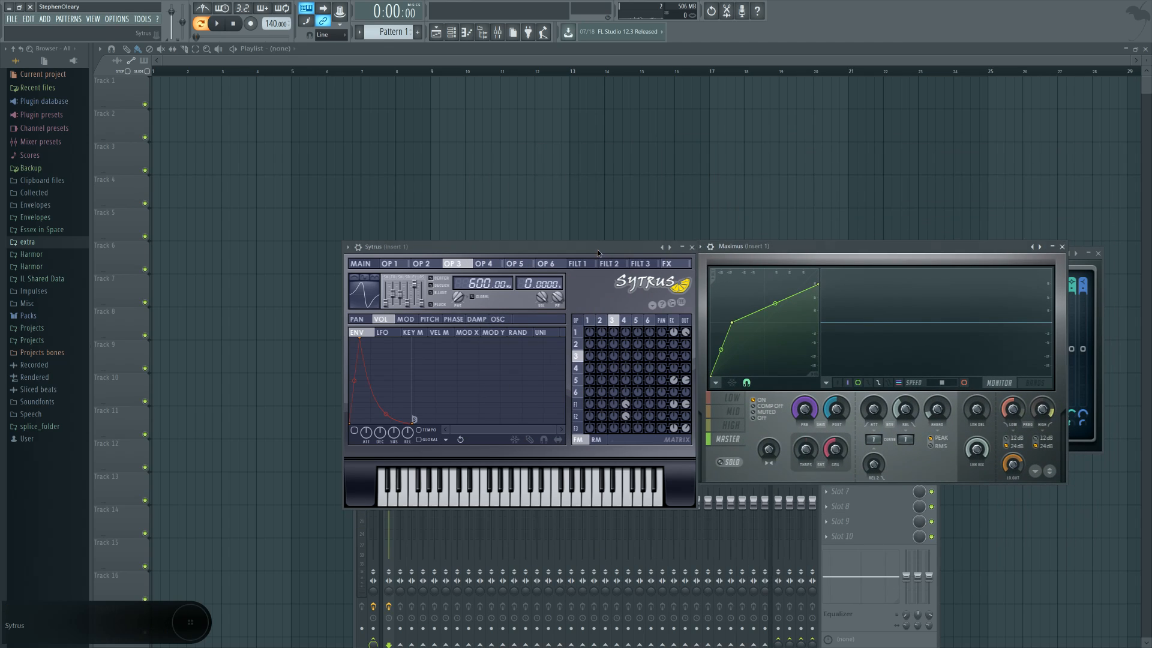
drag(595, 248, 564, 163)
mouse_move(812, 247)
mouse_down()
mouse_move(877, 193)
mouse_move(806, 93)
mouse_move(819, 230)
mouse_up()
Show the channel rack and port the snare's Sytrus channel into a Patcher with the Sytrus editor open.
click(451, 32)
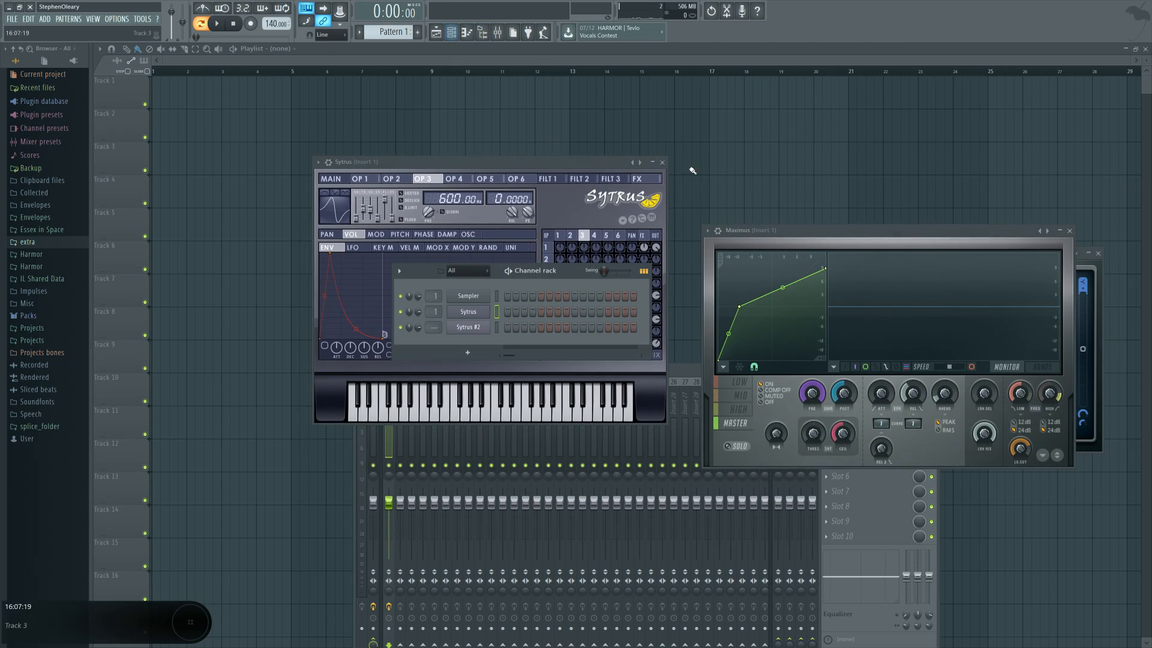
middle_click(825, 22)
drag(436, 325, 488, 324)
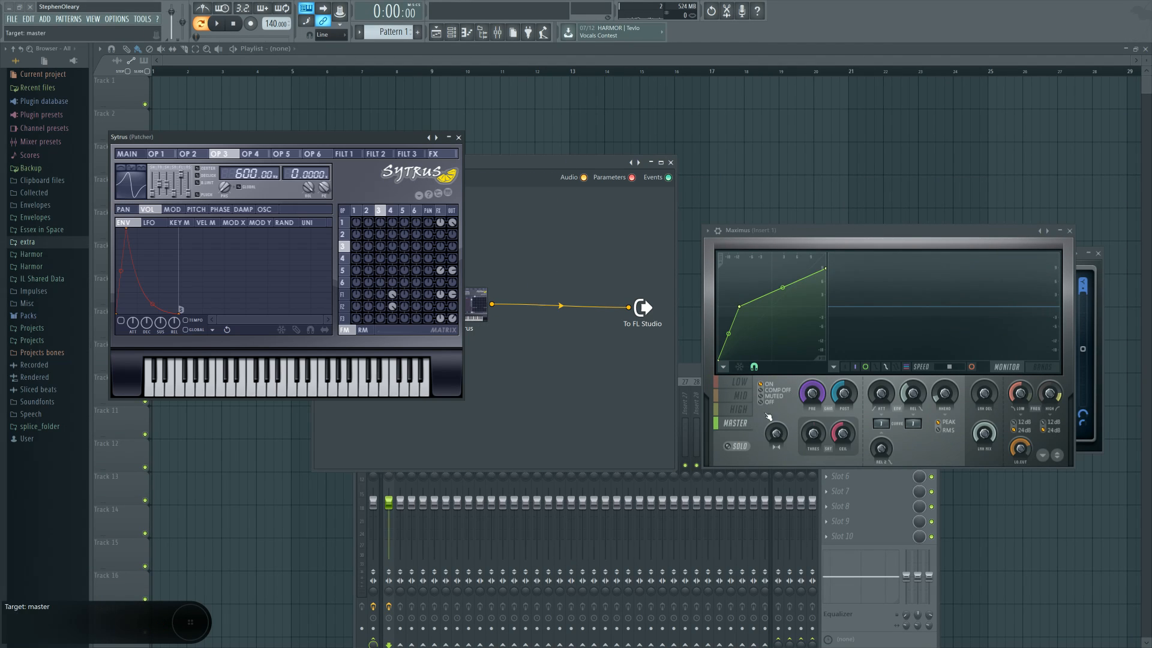
Copy the Maximus effect from Insert 1 into the Patcher map, between Sytrus and the output to FL Studio.
click(1070, 232)
click(844, 417)
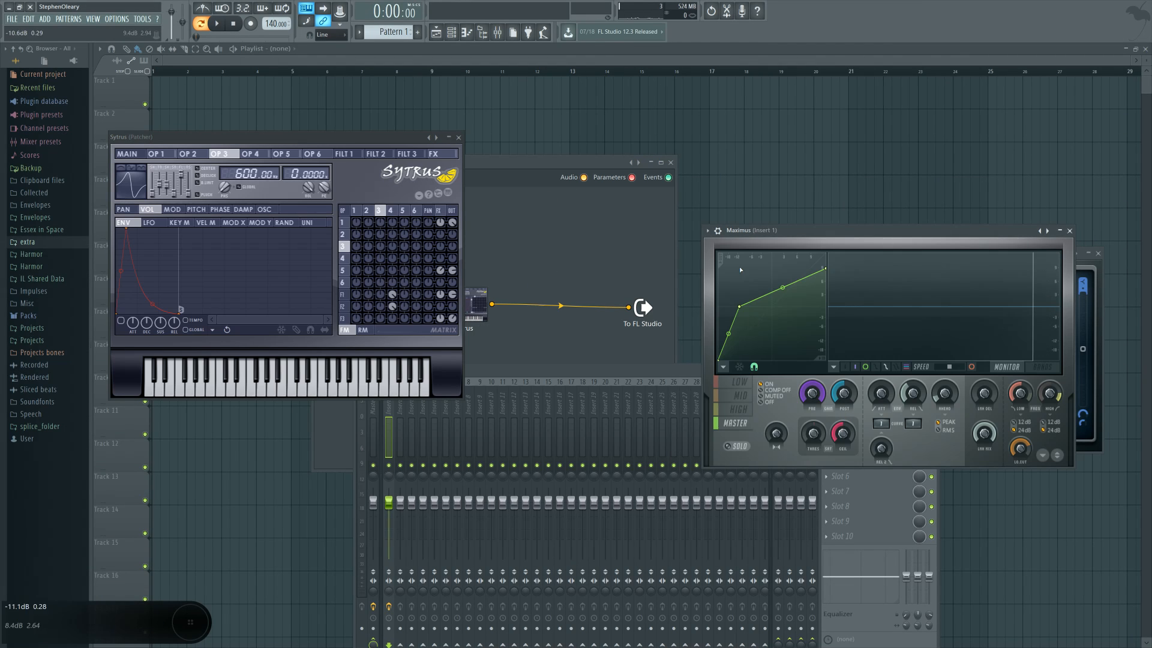
click(709, 232)
drag(732, 278, 517, 309)
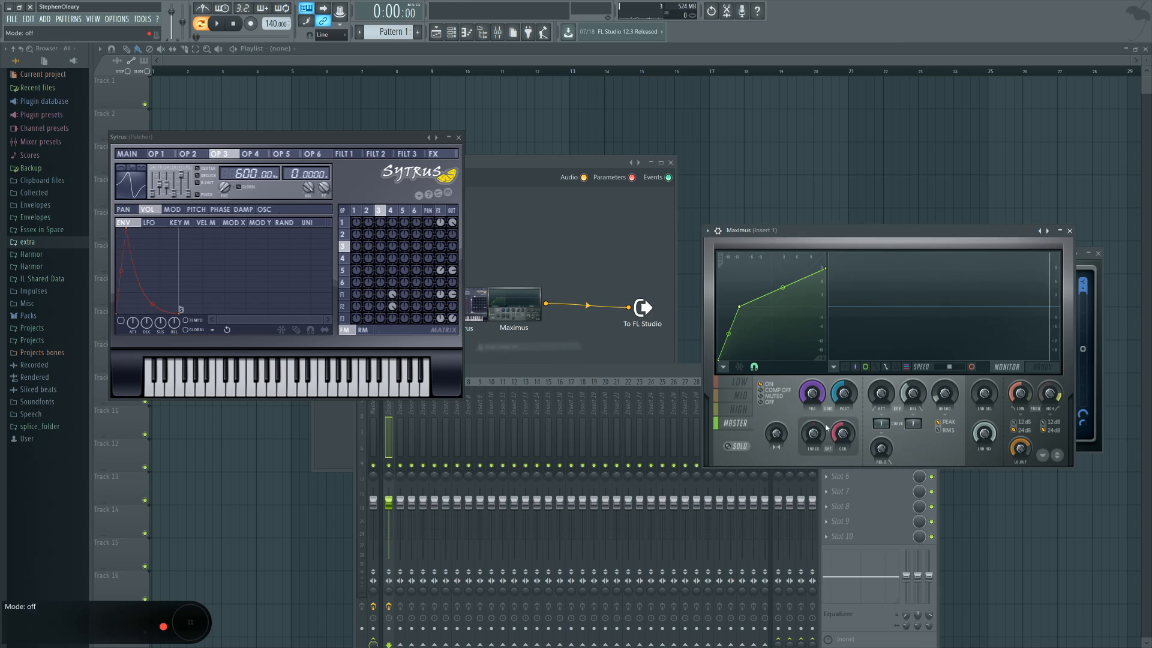
Remove Maximus from slot 2 of the Insert 1 mixer track by replacing it with (none).
click(628, 373)
click(847, 419)
click(827, 417)
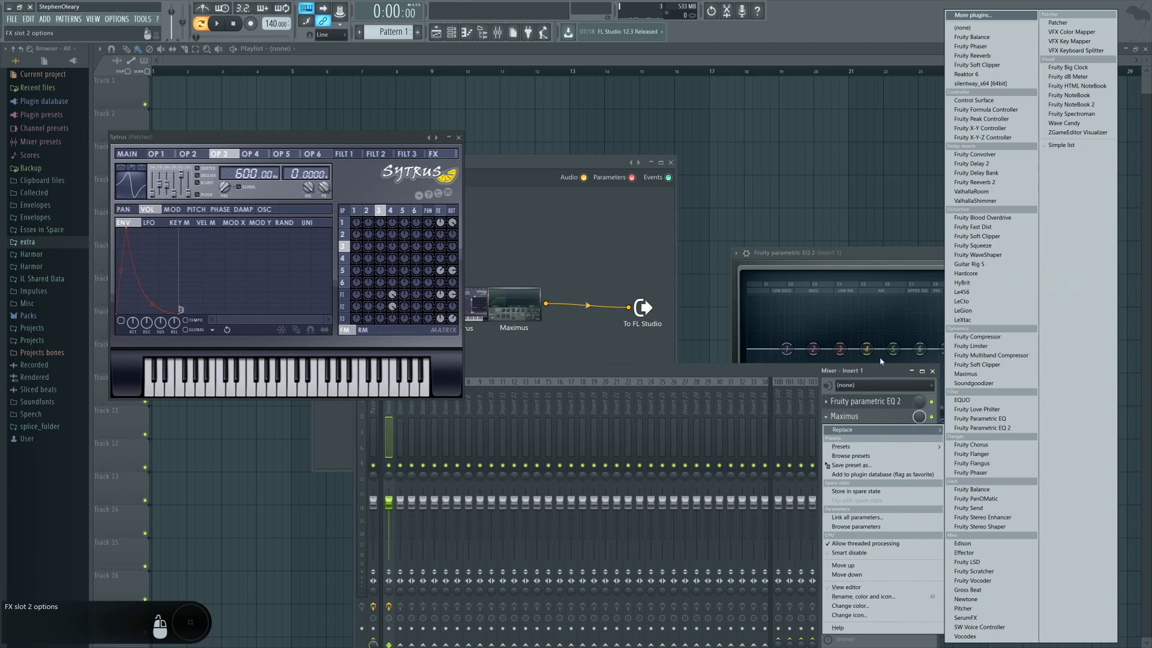
click(974, 28)
Move the Maximus module clear of Sytrus in the Patcher map, and audition the patch with Sytrus's main page shown.
drag(597, 161, 757, 173)
drag(685, 329, 702, 328)
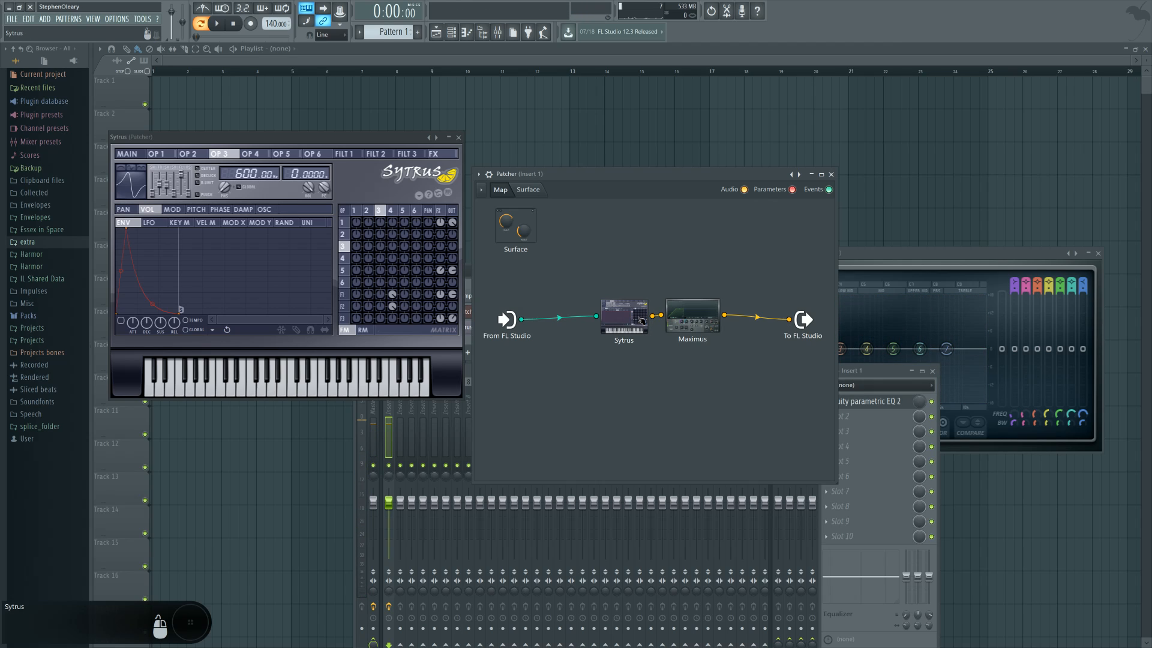
click(127, 154)
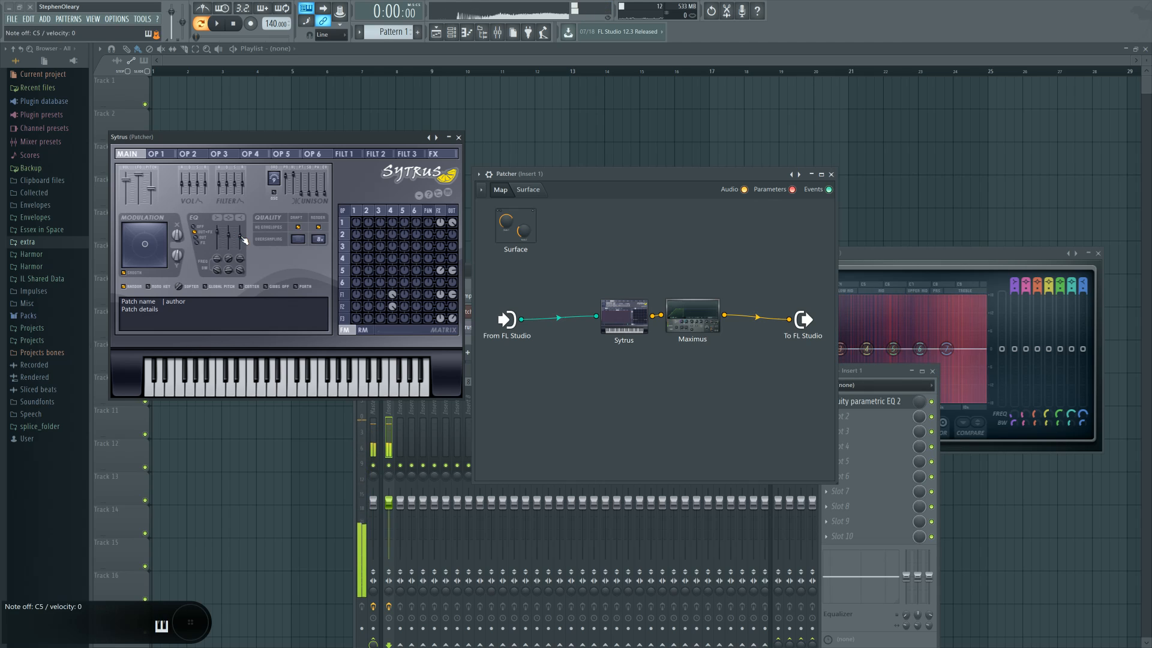
Close the Sytrus editor, reposition the Patcher window over the mixer, and space Maximus further from Sytrus in the map.
click(458, 137)
drag(746, 175, 748, 180)
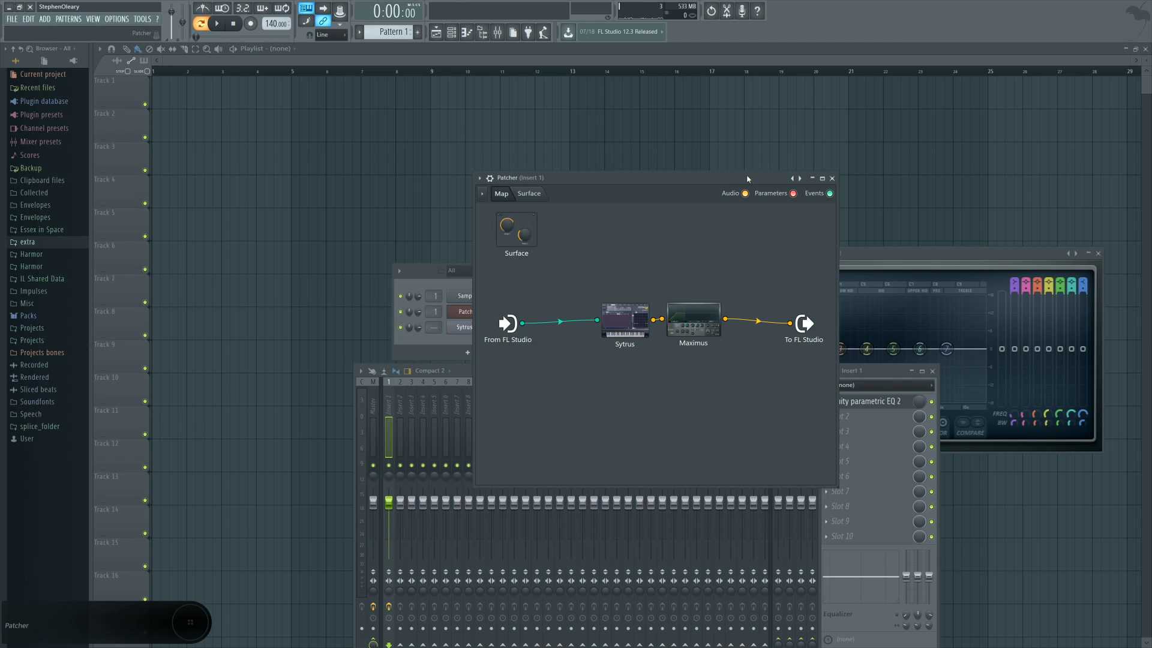
drag(735, 177, 612, 223)
drag(573, 374, 594, 385)
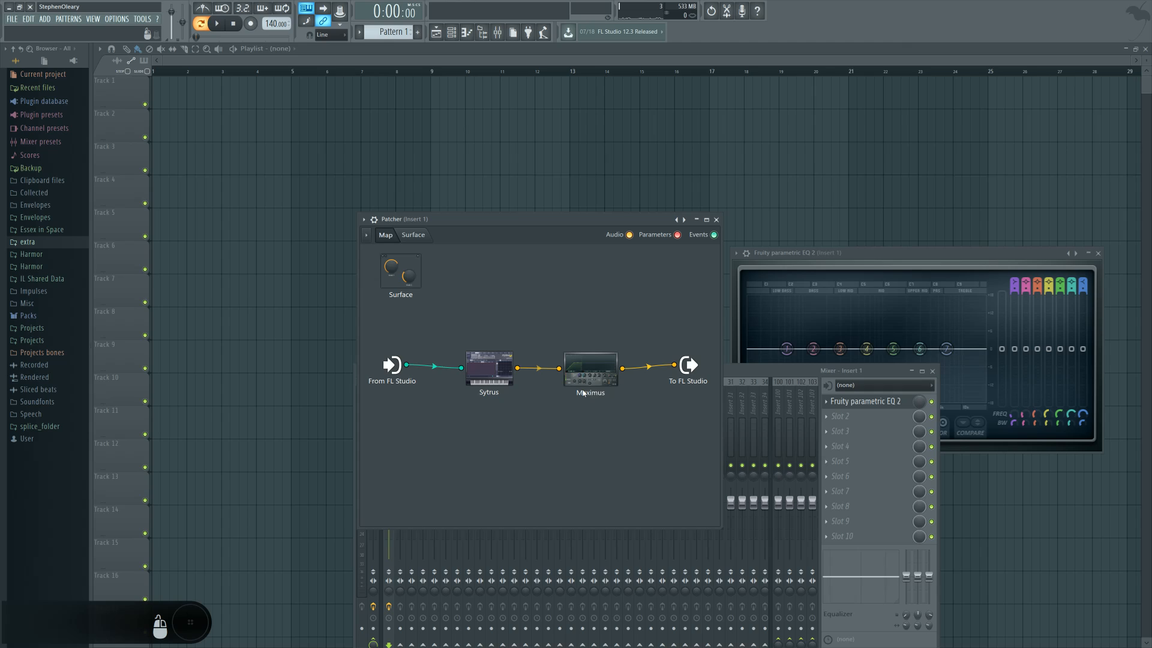